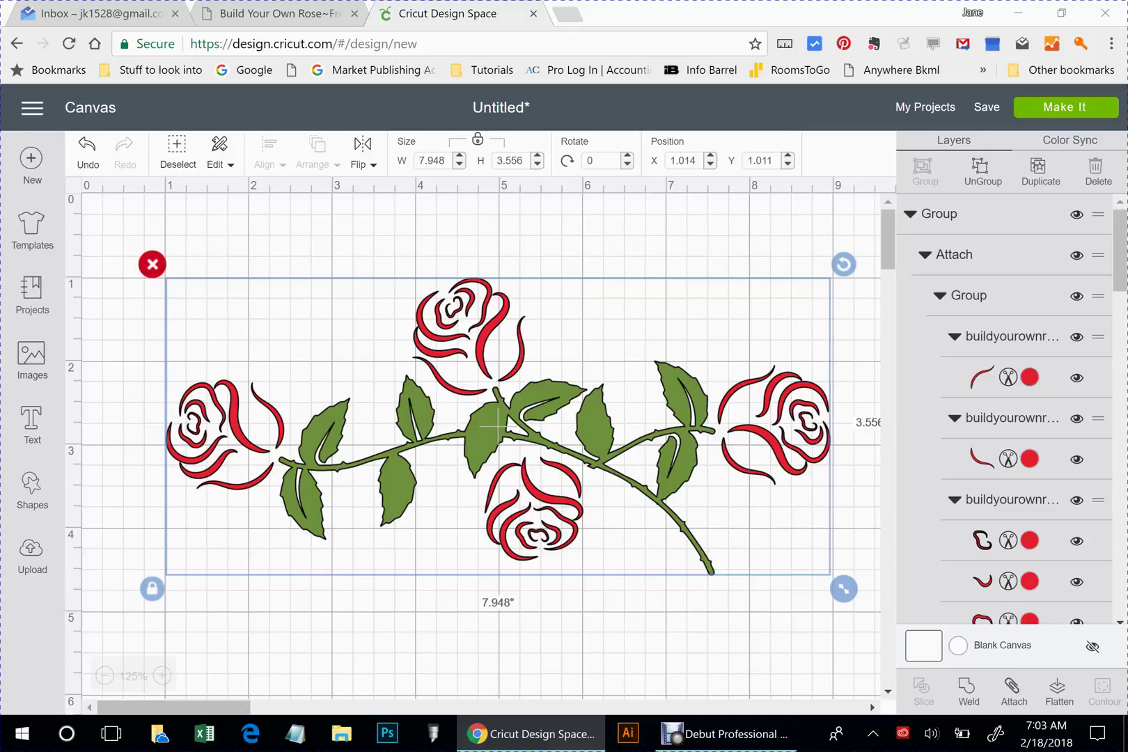
# Delete the existing rose branch design from the canvas and insert the uploaded image set of black roses, leaves and stems
pyautogui.click(152, 264)
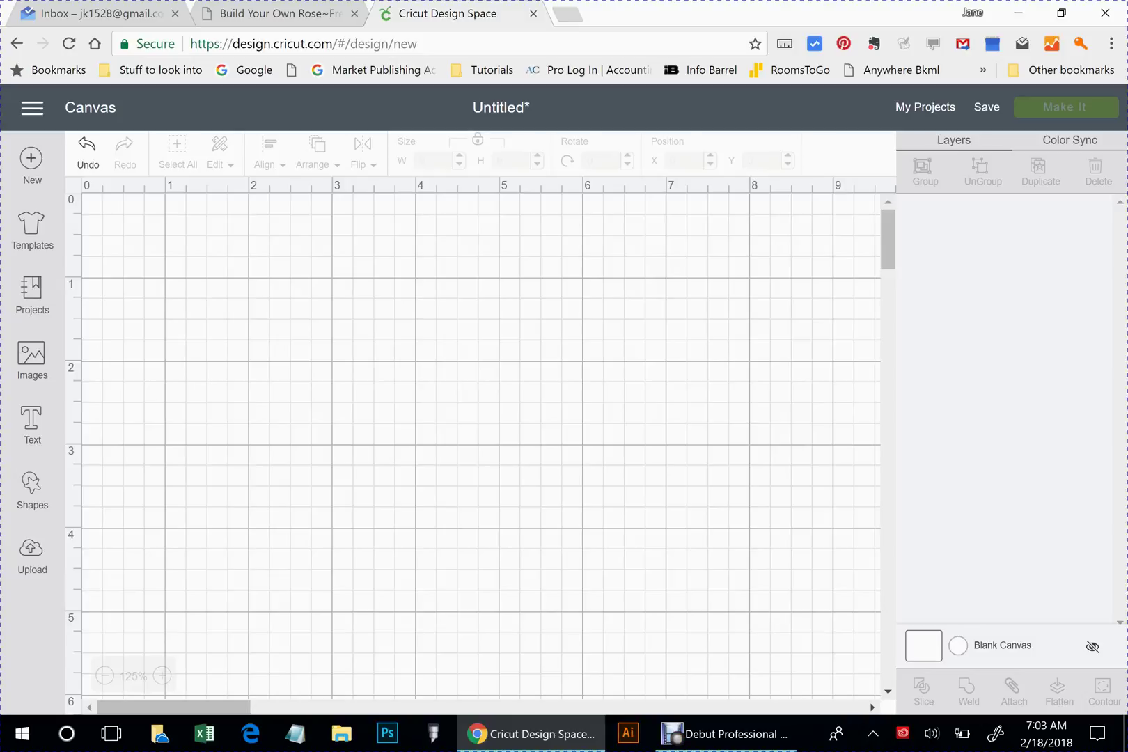
pyautogui.click(32, 555)
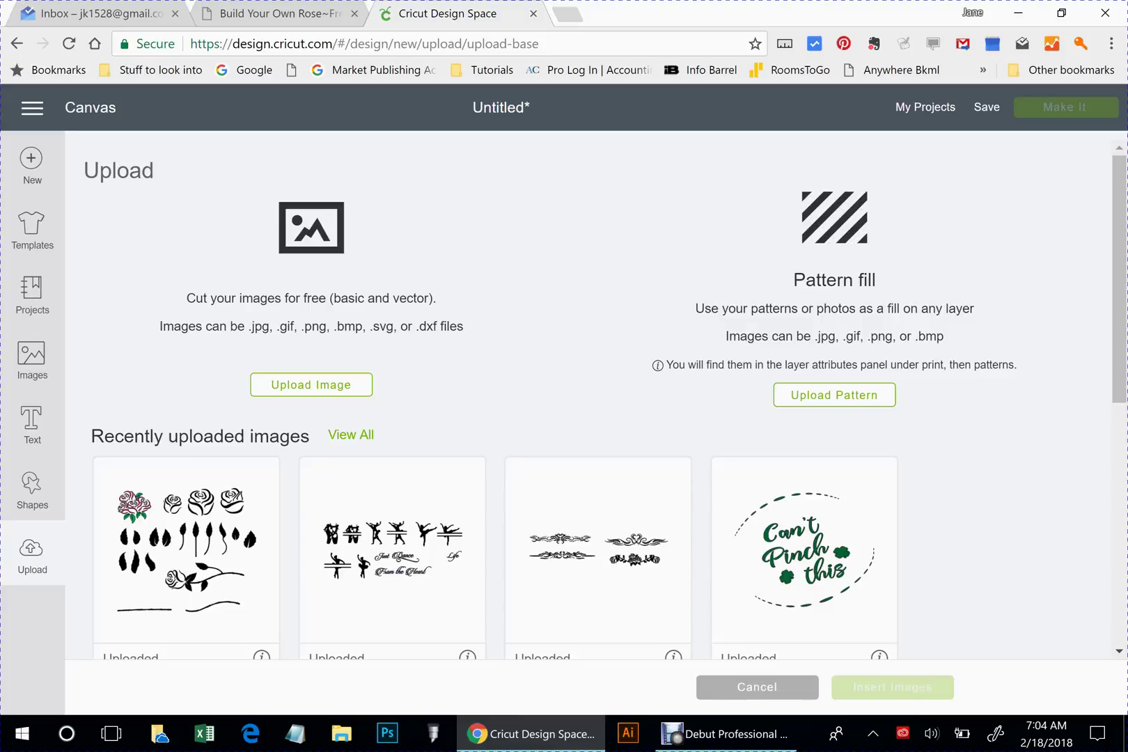
pyautogui.click(161, 514)
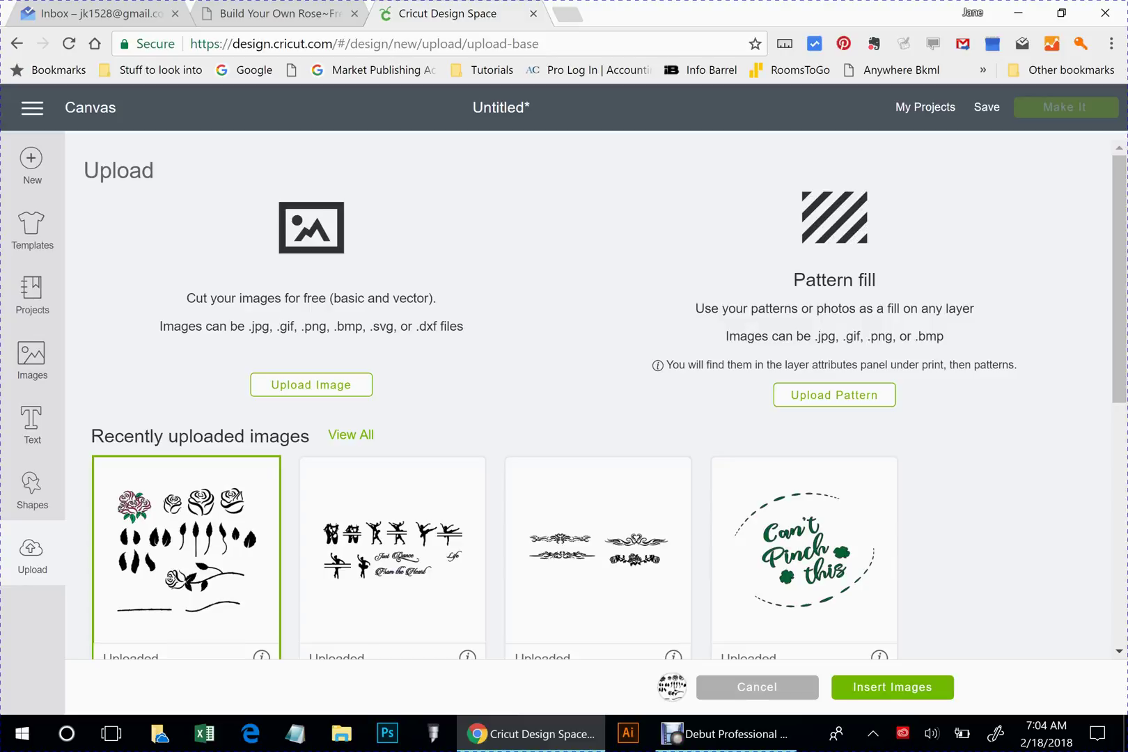
pyautogui.click(892, 687)
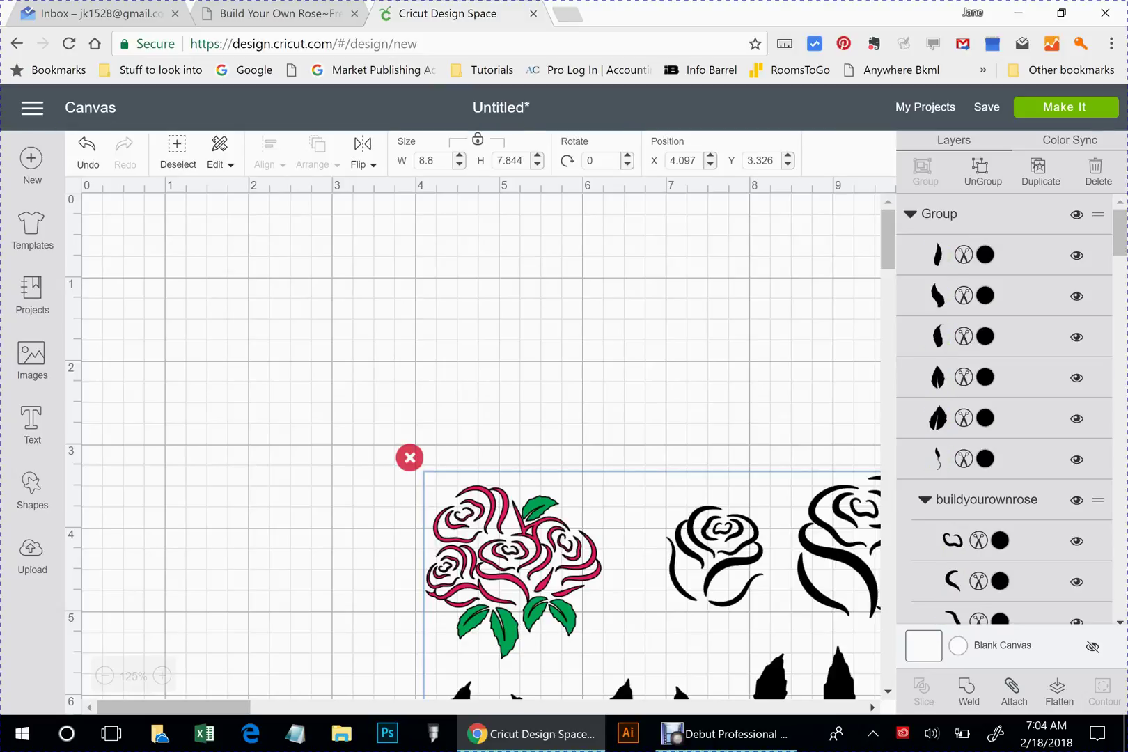
# Move the inserted rose set to the canvas origin and shrink it proportionally to about 3.95 by 3.52 inches
pyautogui.moveTo(771, 689); pyautogui.dragTo(516, 526)
pyautogui.moveTo(241, 298); pyautogui.dragTo(235, 326)
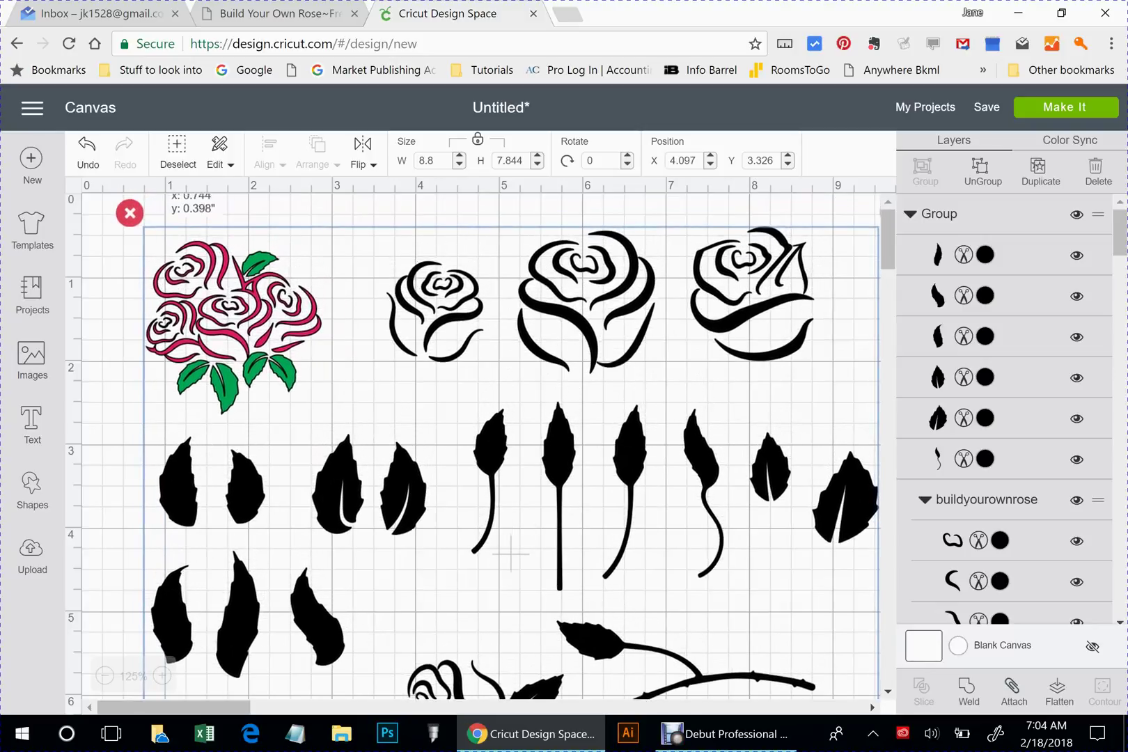
pyautogui.moveTo(511, 553); pyautogui.dragTo(449, 480)
pyautogui.click(449, 479)
pyautogui.moveTo(775, 557); pyautogui.dragTo(769, 421)
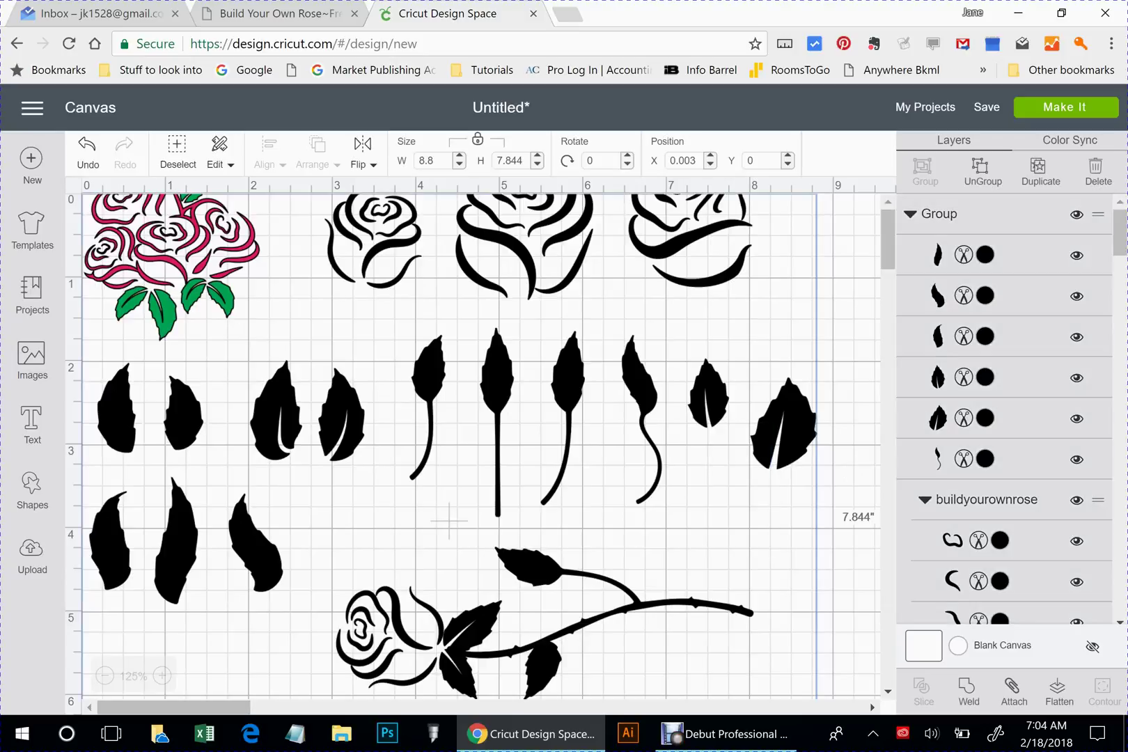
pyautogui.scroll(-1, 449, 519)
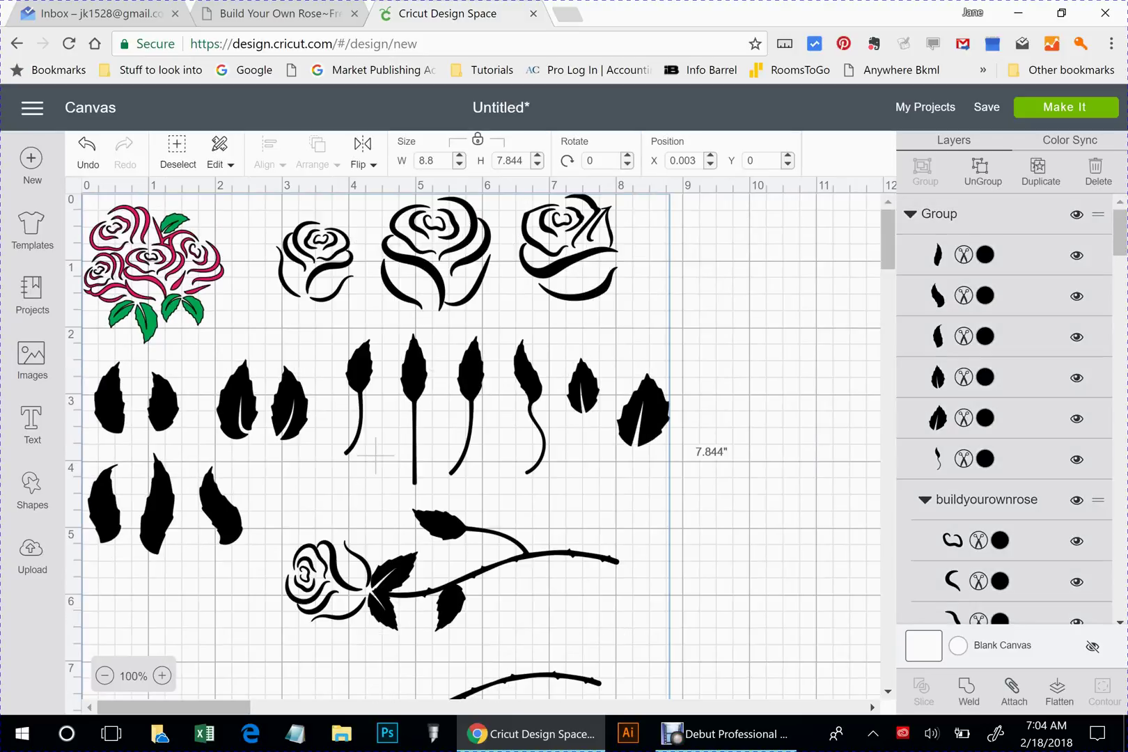
pyautogui.scroll(-1, 376, 456)
pyautogui.moveTo(536, 600); pyautogui.dragTo(293, 384)
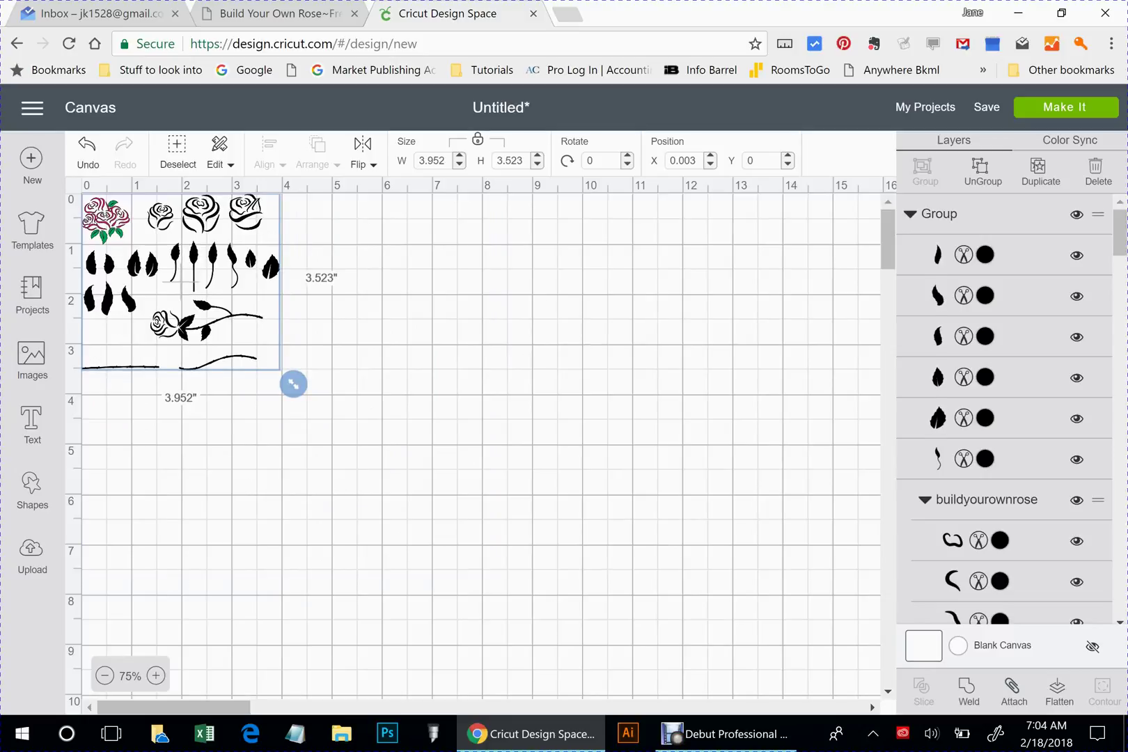
# Reposition the rose set at about X 1.97, Y 0.78 inches and ungroup all of its pieces
pyautogui.scroll(1, 473, 437)
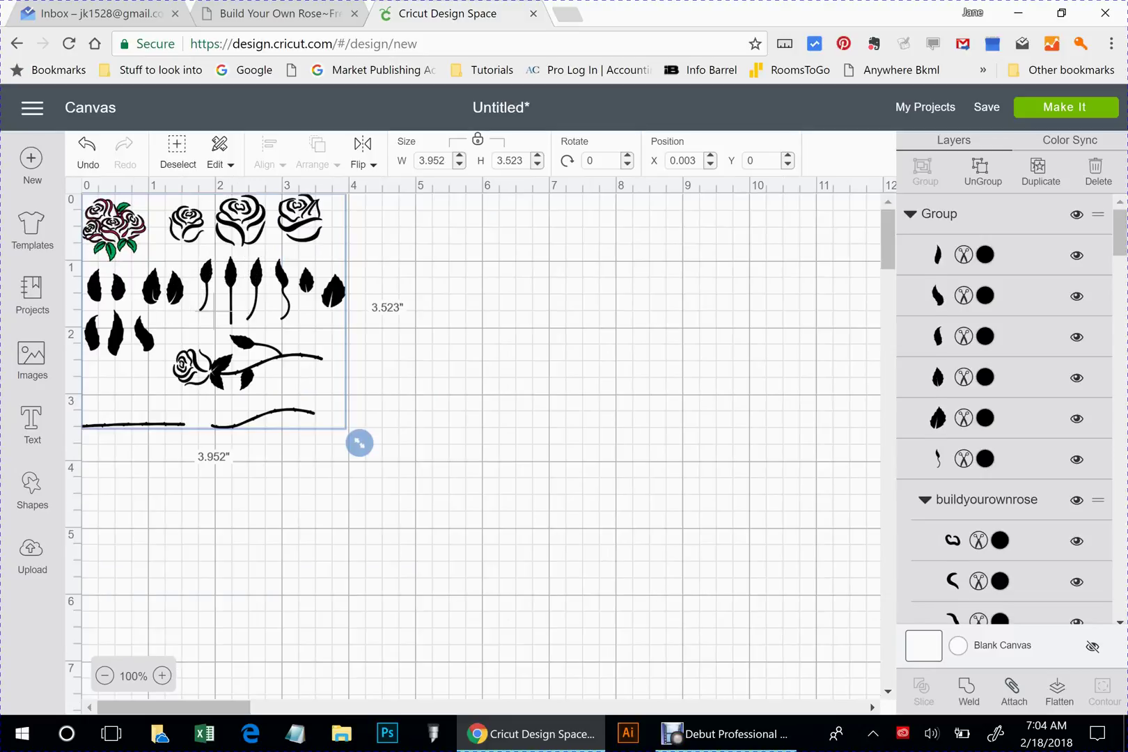
pyautogui.scroll(1, 473, 437)
pyautogui.moveTo(247, 341); pyautogui.dragTo(411, 405)
pyautogui.press('Escape')
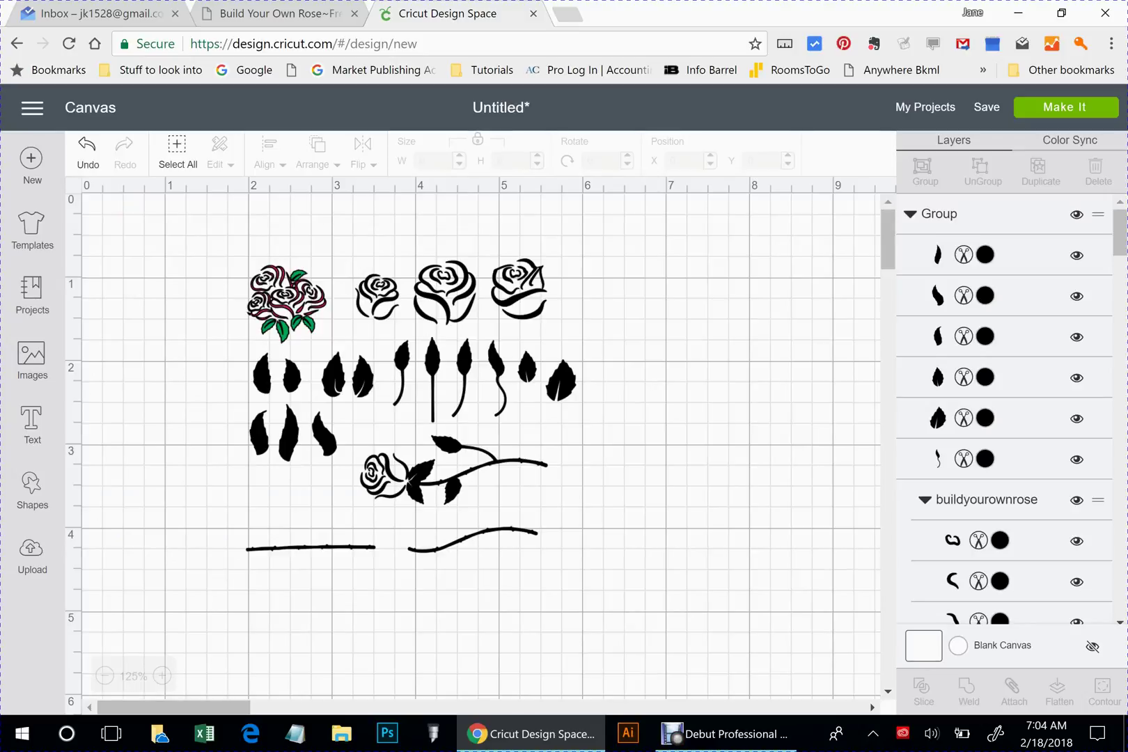
pyautogui.hotkey('ctrl', 'a')
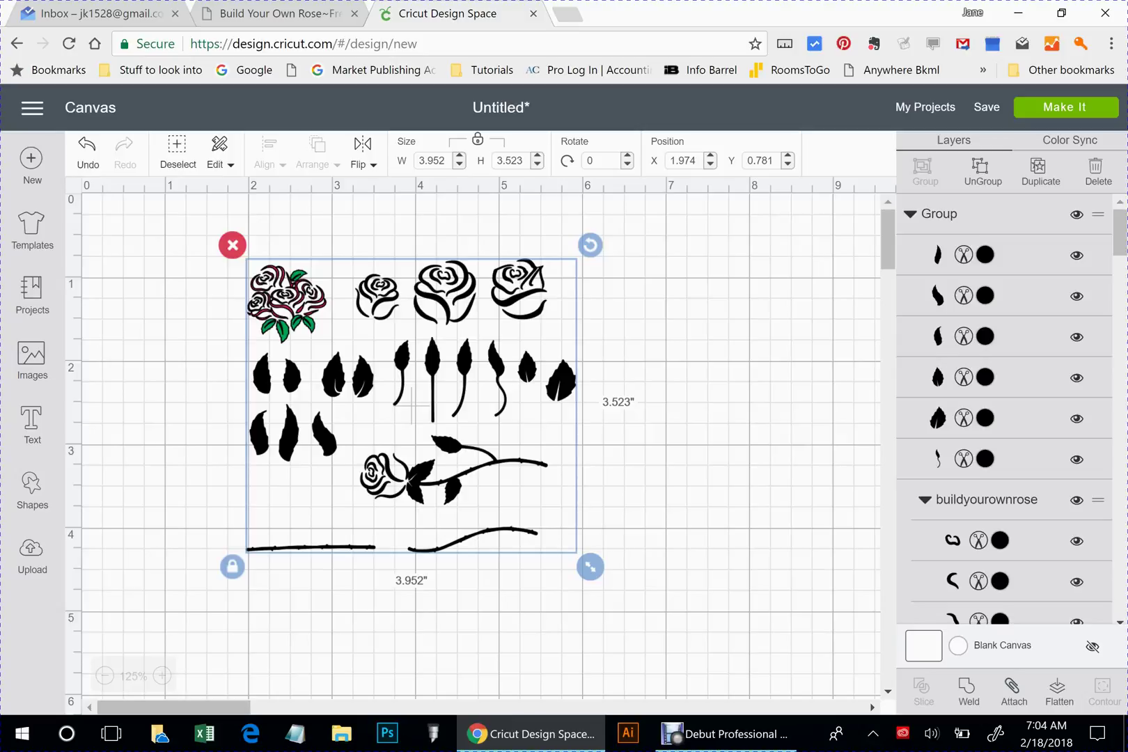
pyautogui.hotkey('ctrl', 'shift', 'g')
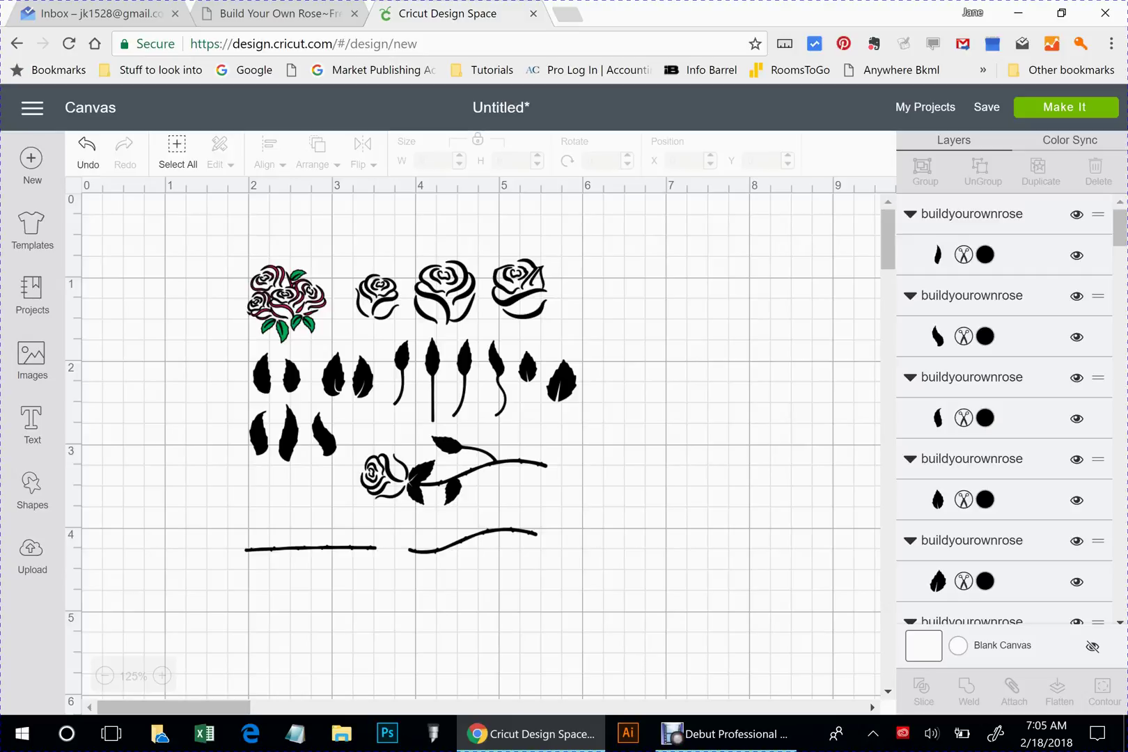
# Delete the coloured rose cluster, the rightmost black rose and the straight horizontal stem
pyautogui.moveTo(205, 238); pyautogui.dragTo(333, 344)
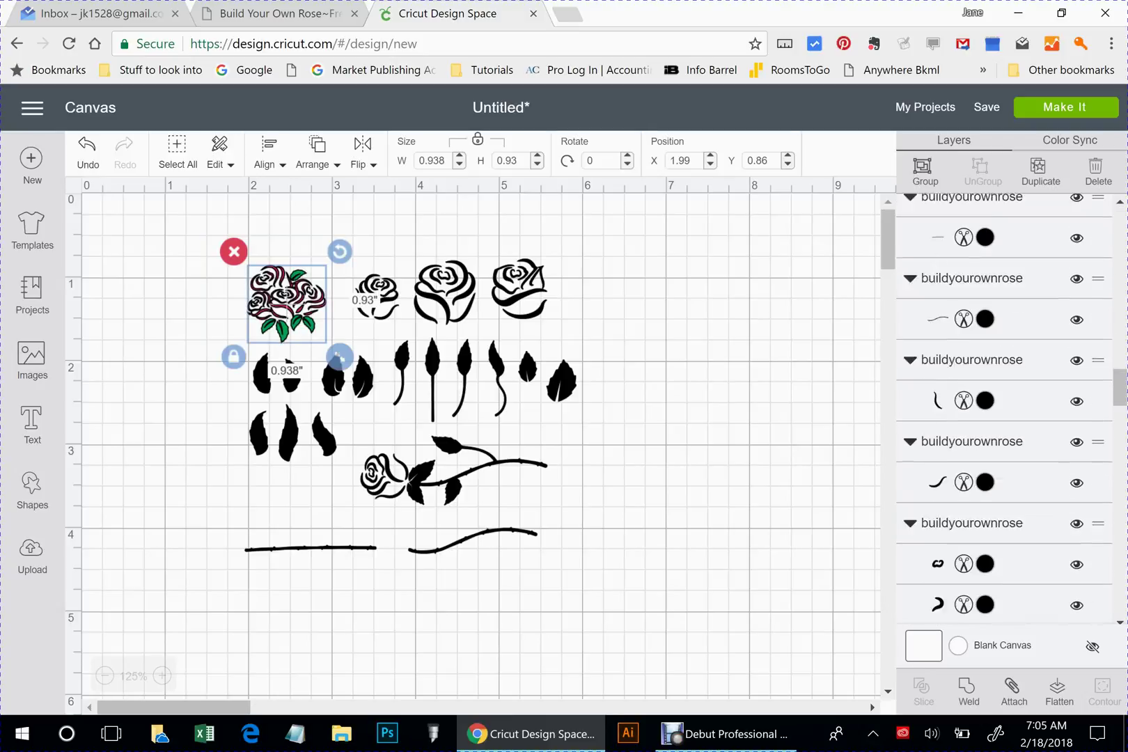
pyautogui.press('Delete')
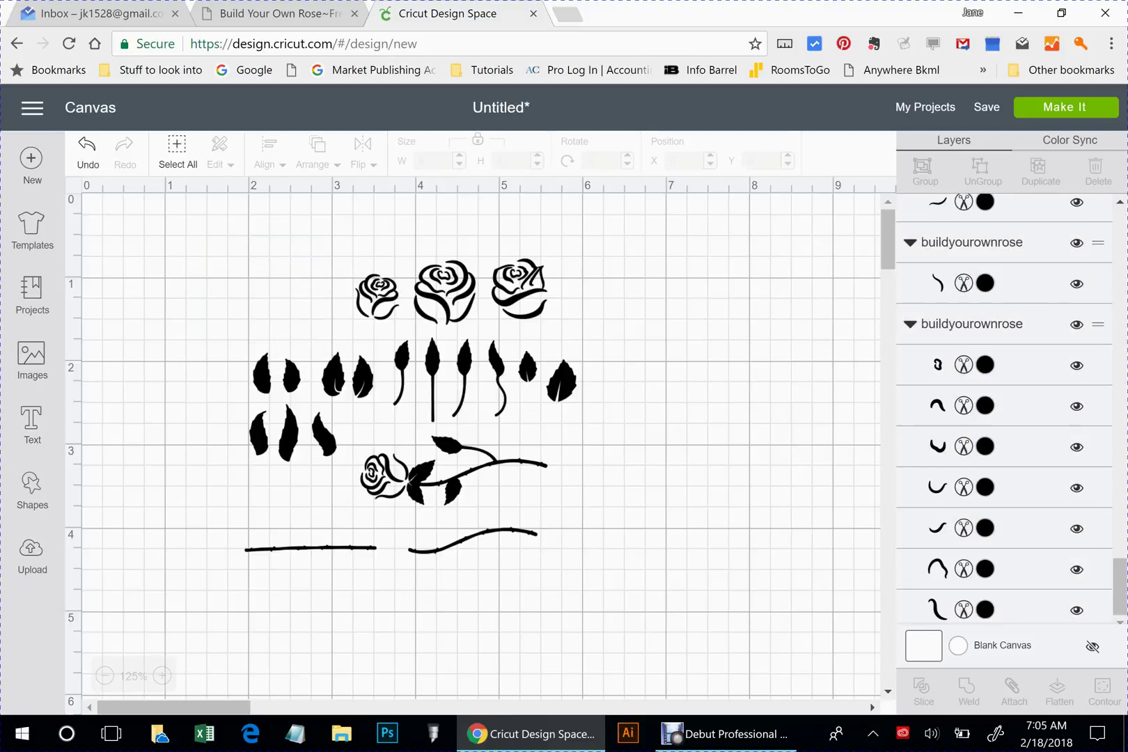
pyautogui.moveTo(580, 240); pyautogui.dragTo(485, 324)
pyautogui.press('Delete')
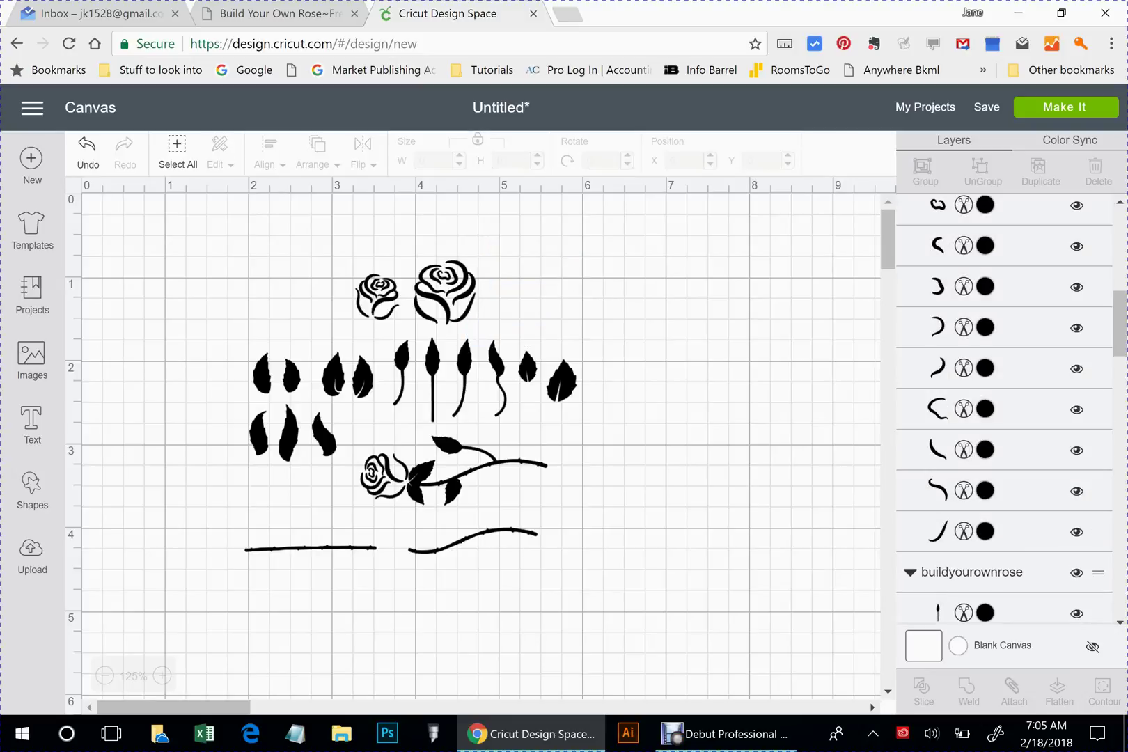
pyautogui.moveTo(228, 528); pyautogui.dragTo(389, 577)
pyautogui.press('Delete')
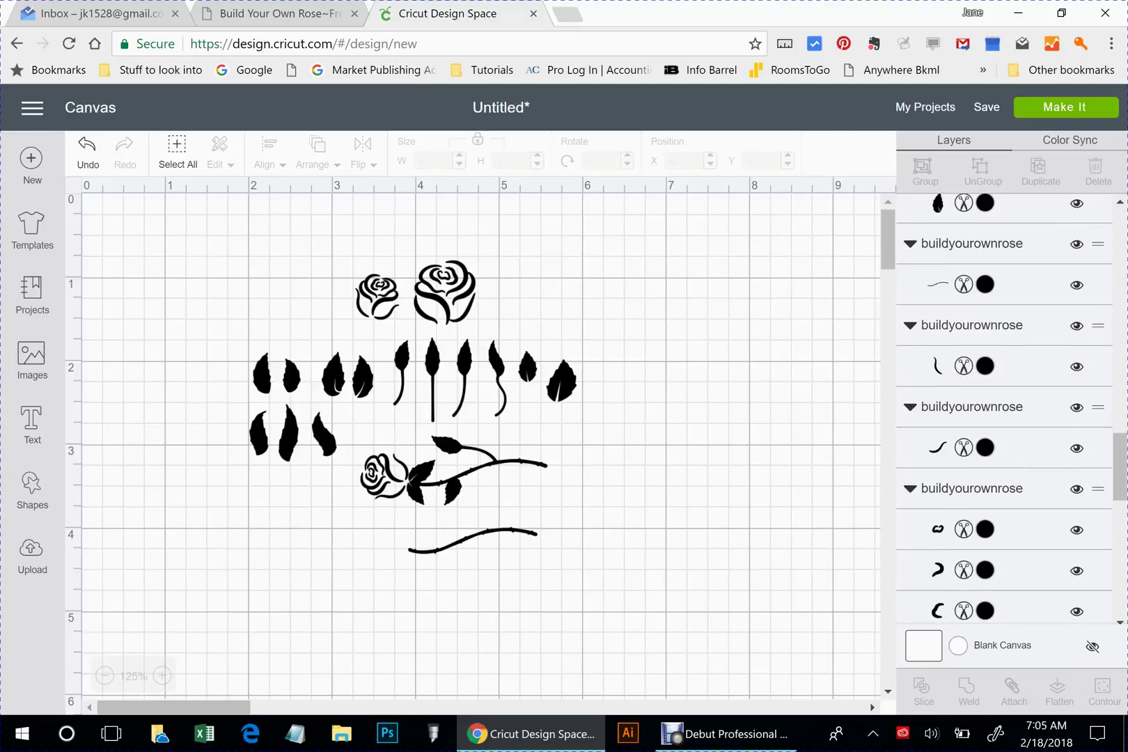
# Delete the leafy rose branch with its bloom, the lower row of three leaves and the four long-stemmed leaves
pyautogui.moveTo(475, 465); pyautogui.dragTo(740, 310)
pyautogui.press('Delete')
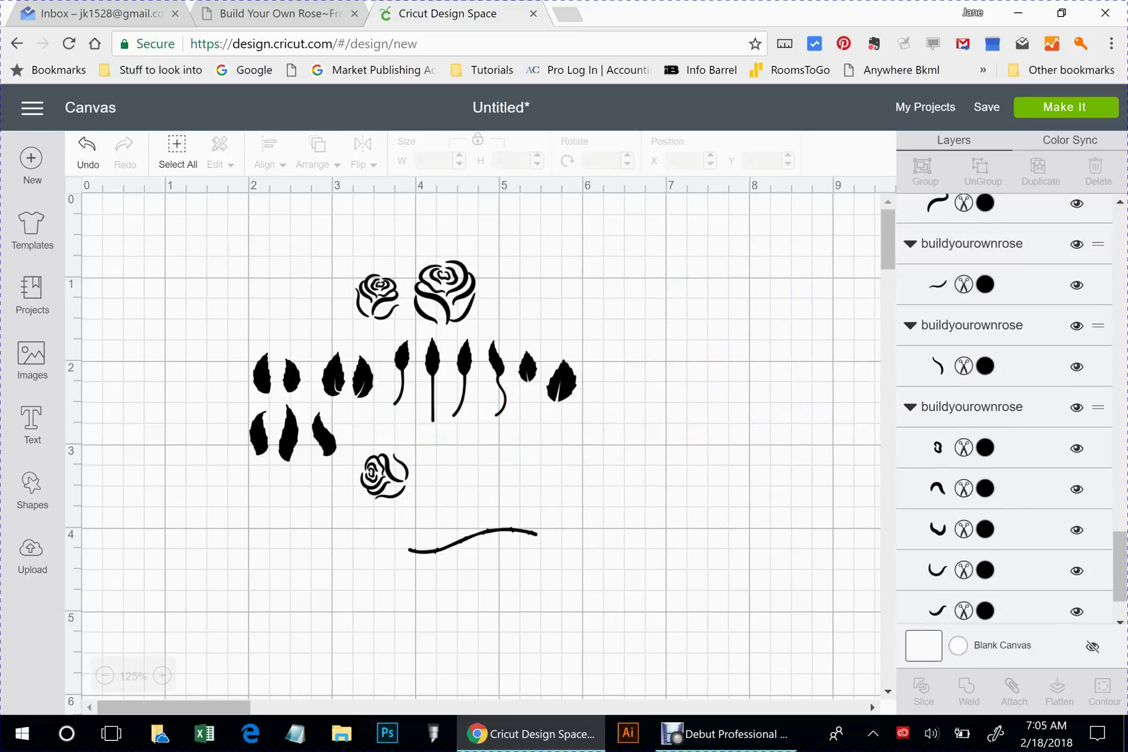
pyautogui.moveTo(355, 443); pyautogui.dragTo(430, 510)
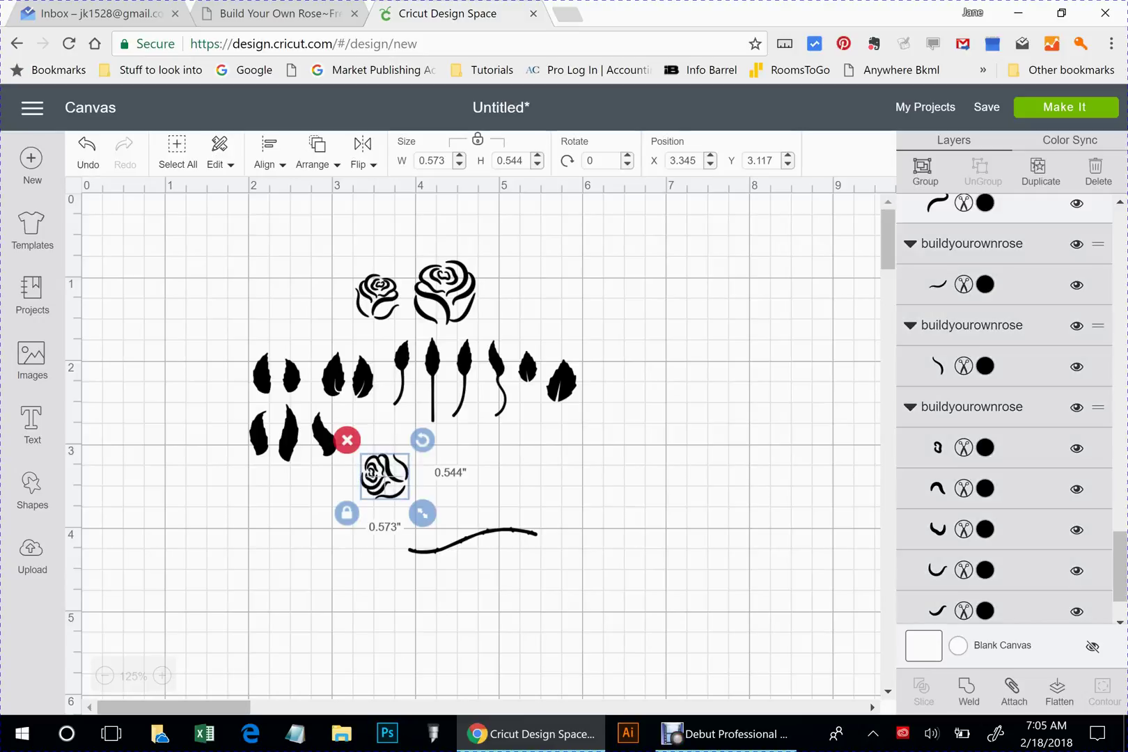
pyautogui.press('Delete')
pyautogui.moveTo(232, 465); pyautogui.dragTo(355, 411)
pyautogui.press('Delete')
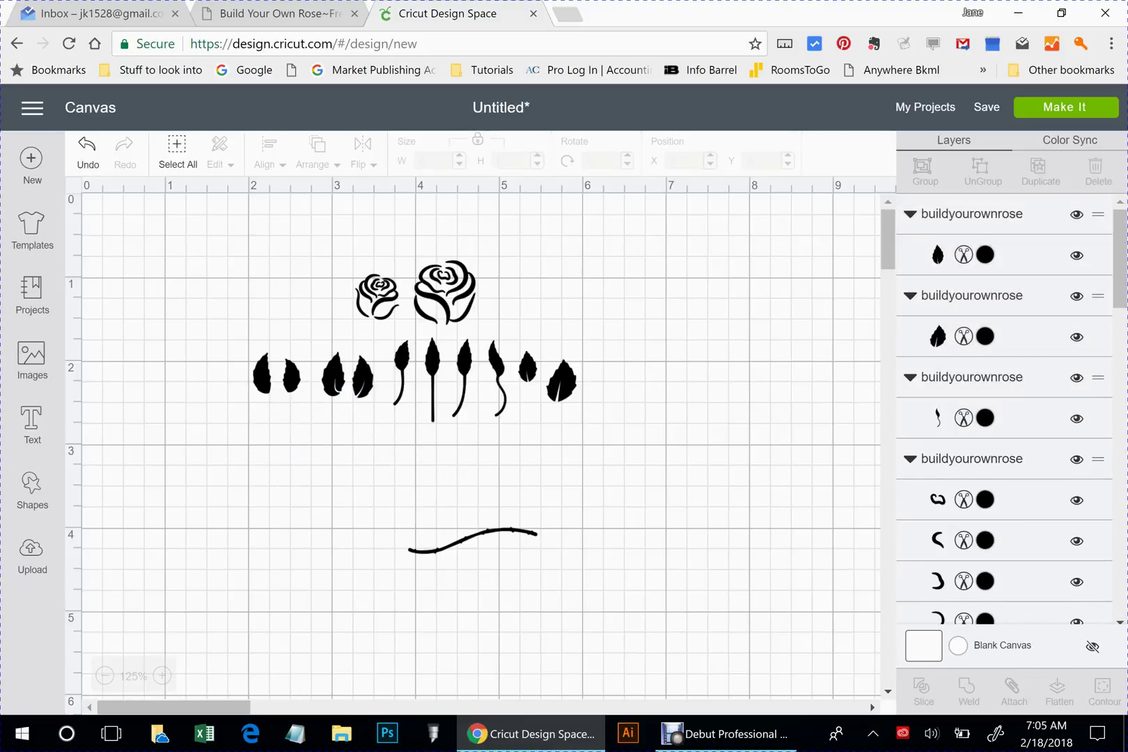
pyautogui.moveTo(385, 341); pyautogui.dragTo(511, 423)
pyautogui.press('Delete')
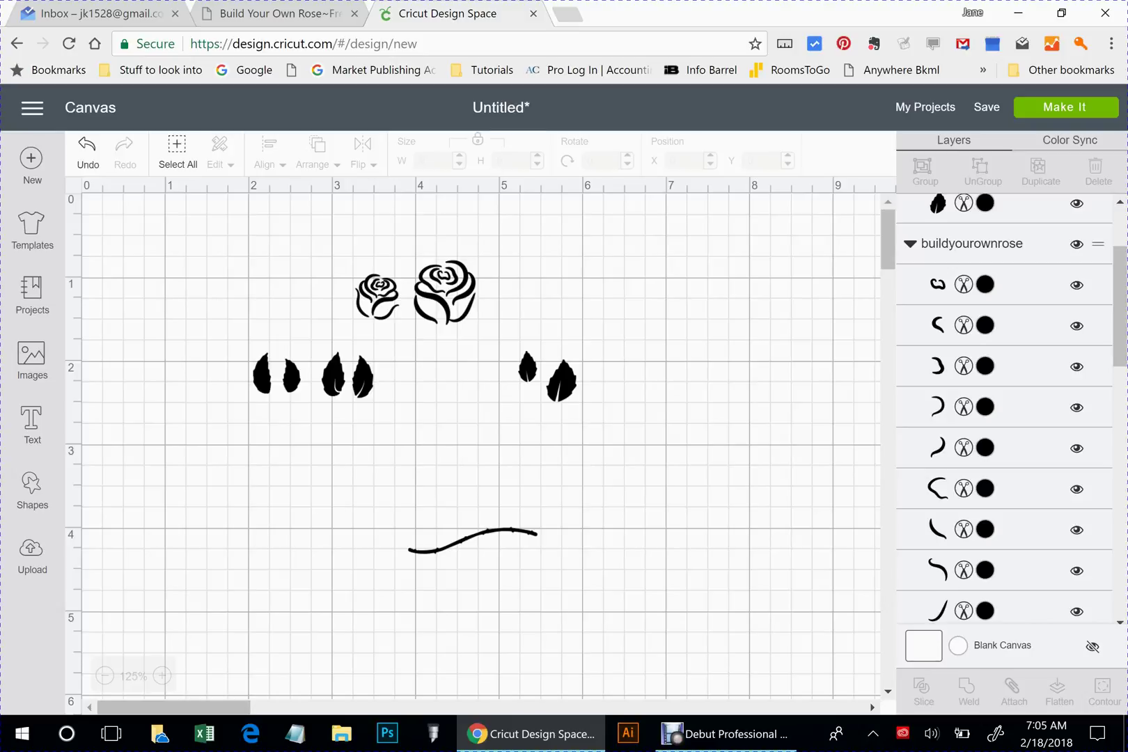
# Rotate the wavy stem to about 88° and place the fourth leaf near its upper end, flipped vertically and rotated to about 115°
pyautogui.click(473, 535)
pyautogui.moveTo(550, 513); pyautogui.dragTo(505, 617)
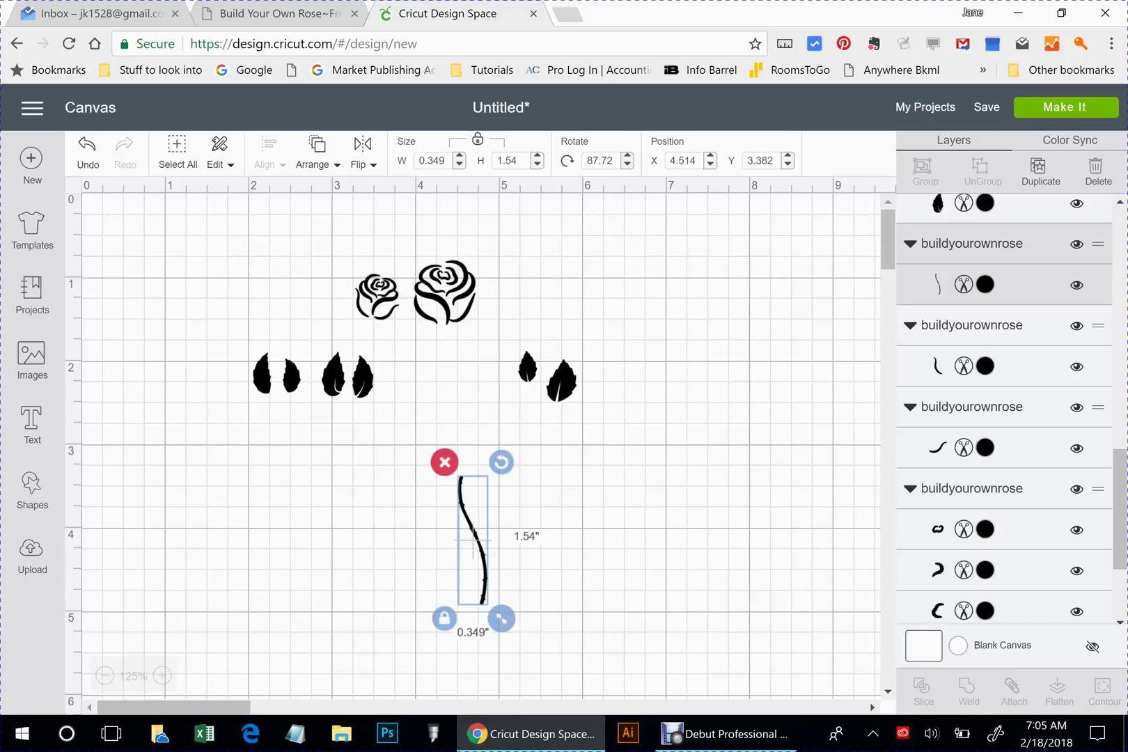
pyautogui.click(362, 376)
pyautogui.moveTo(362, 376); pyautogui.dragTo(671, 459)
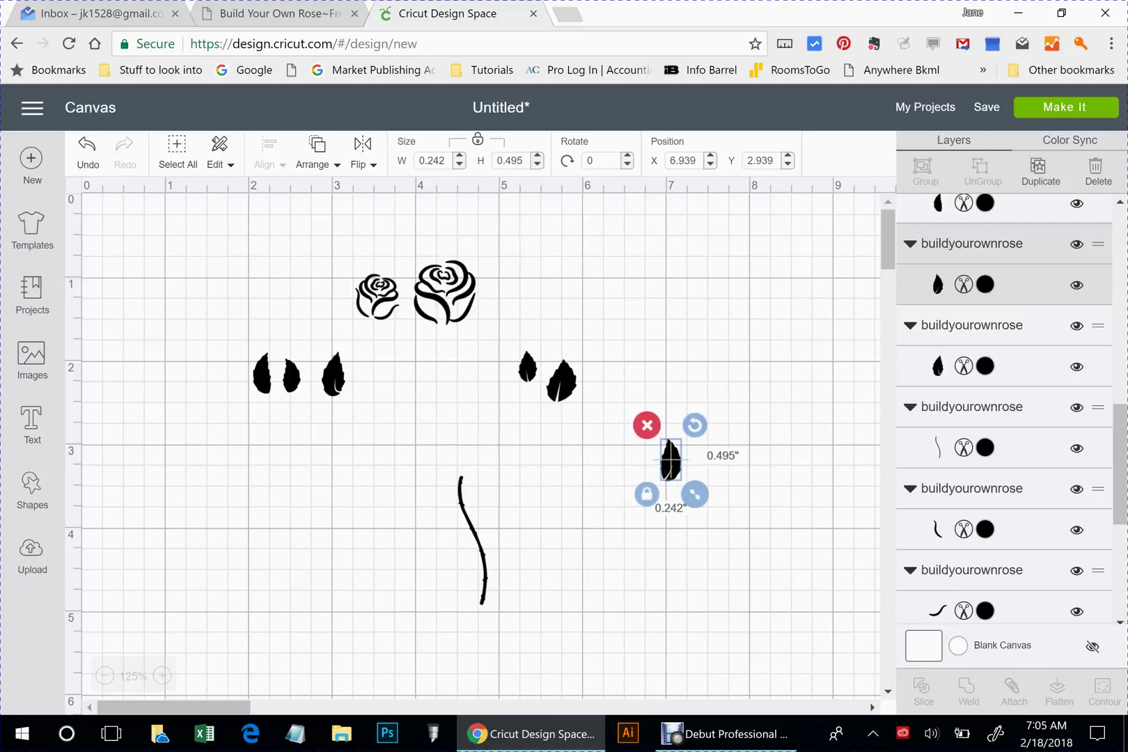
pyautogui.click(362, 152)
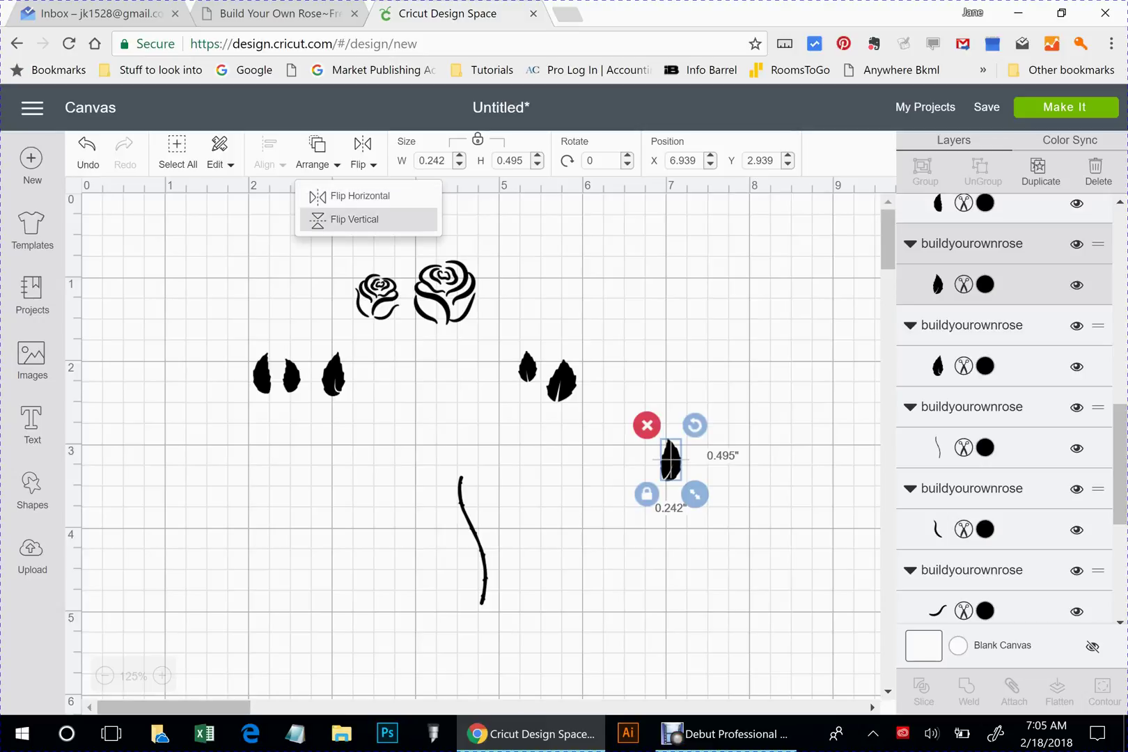
pyautogui.click(376, 220)
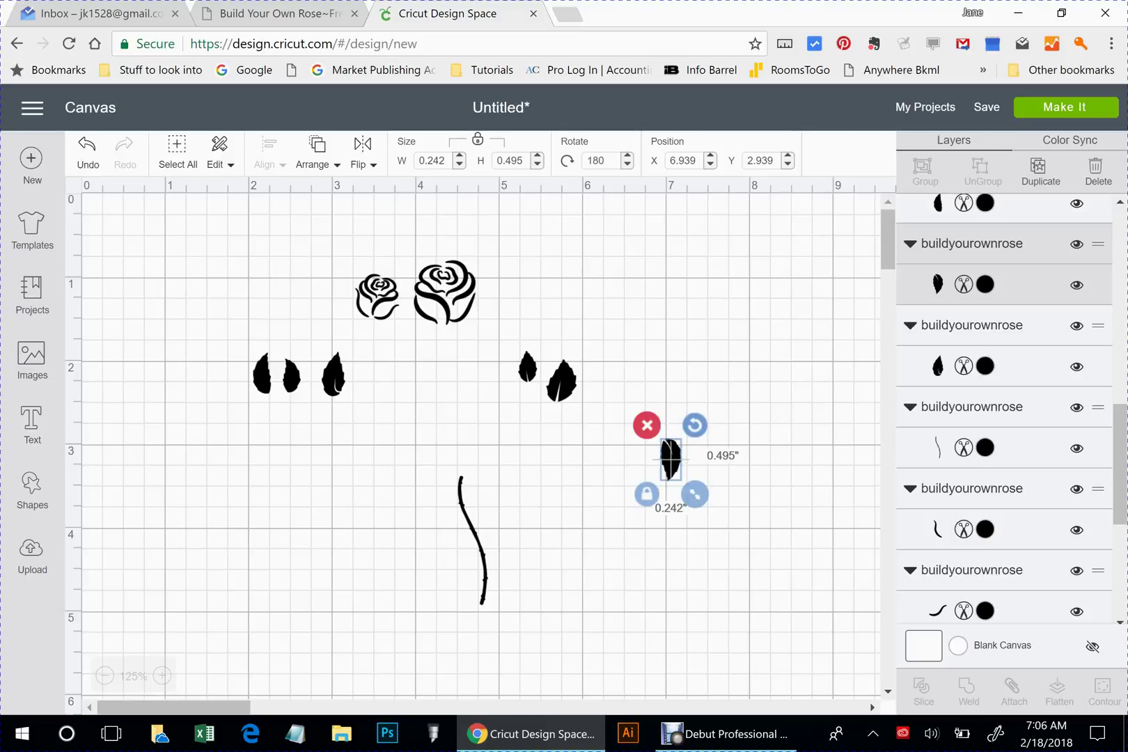
pyautogui.moveTo(694, 424); pyautogui.dragTo(479, 494)
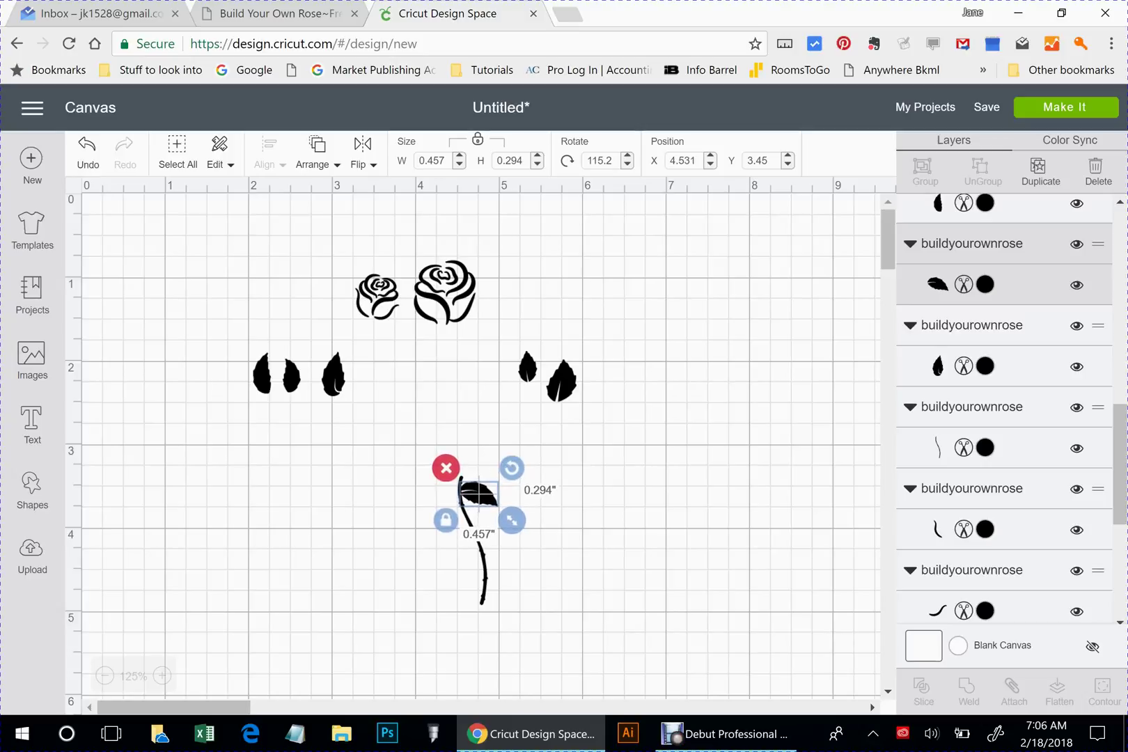
# Fine-tune the leaf's position against the upper part of the stem and group the leaf with the stem
pyautogui.click(162, 675)
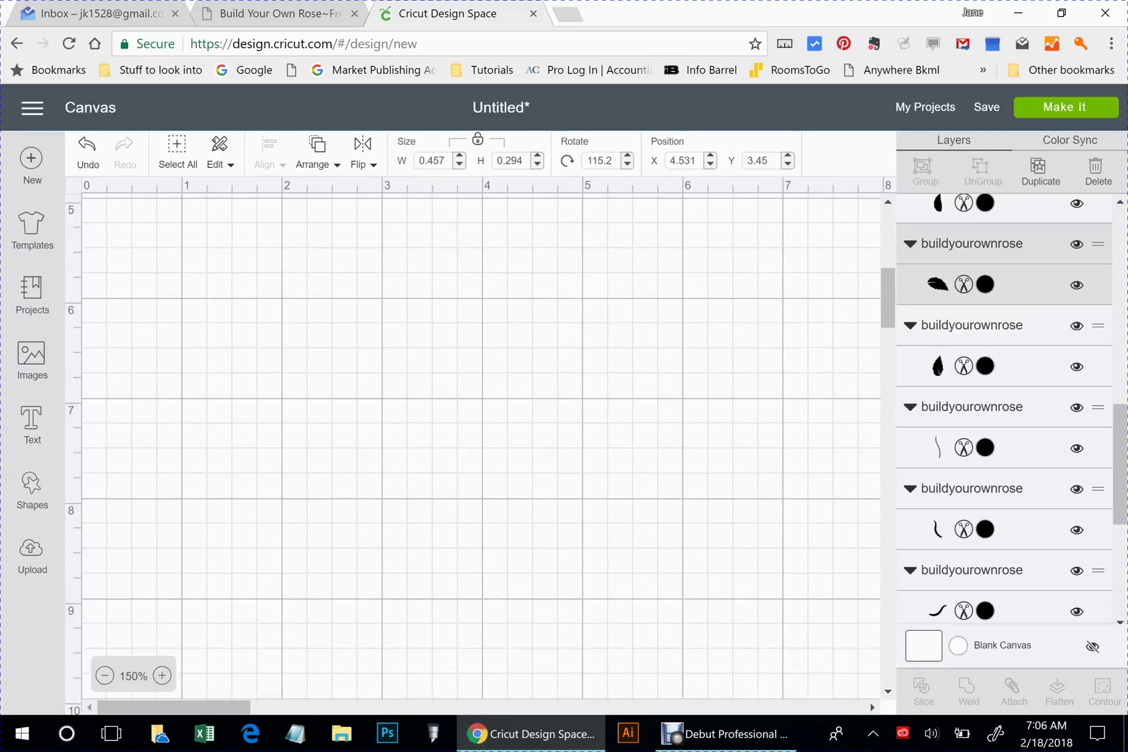
pyautogui.moveTo(887, 299); pyautogui.dragTo(888, 264)
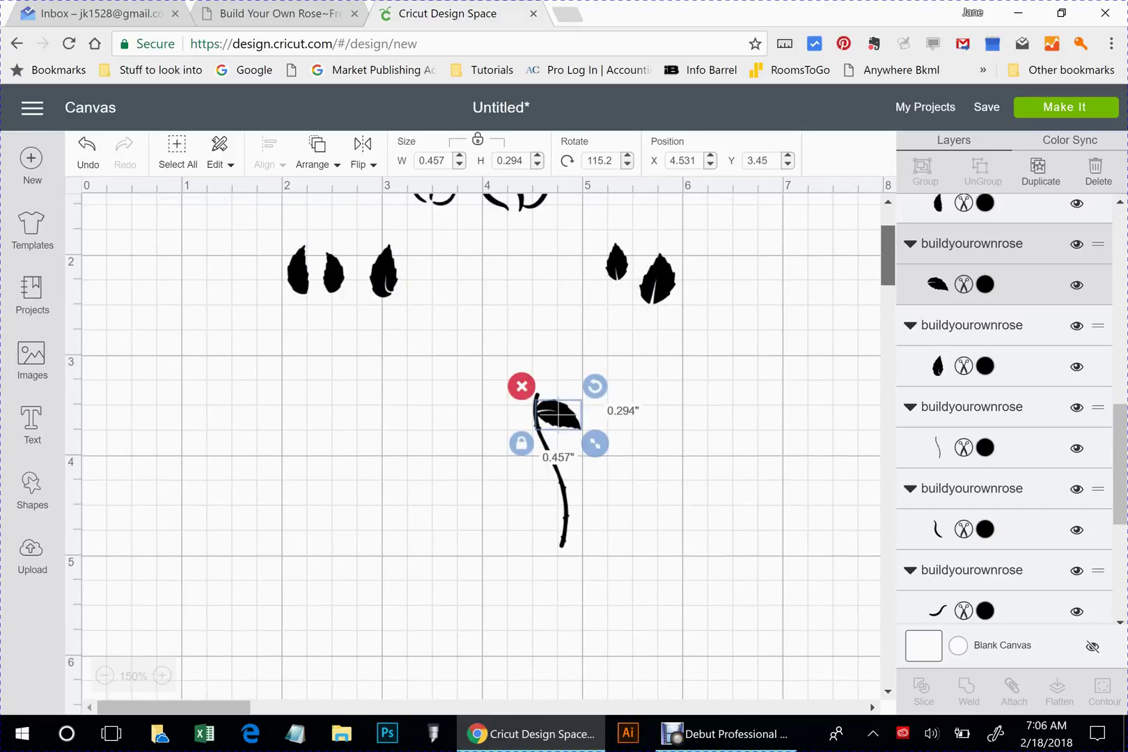
pyautogui.click(161, 675)
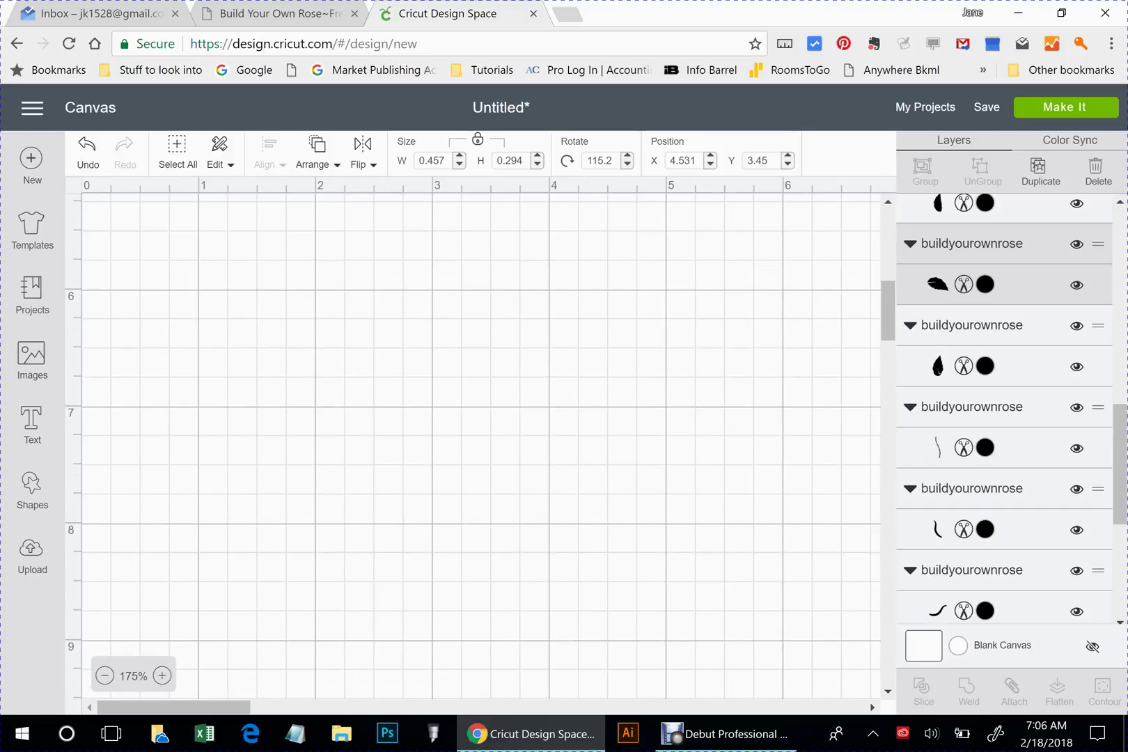
pyautogui.click(162, 674)
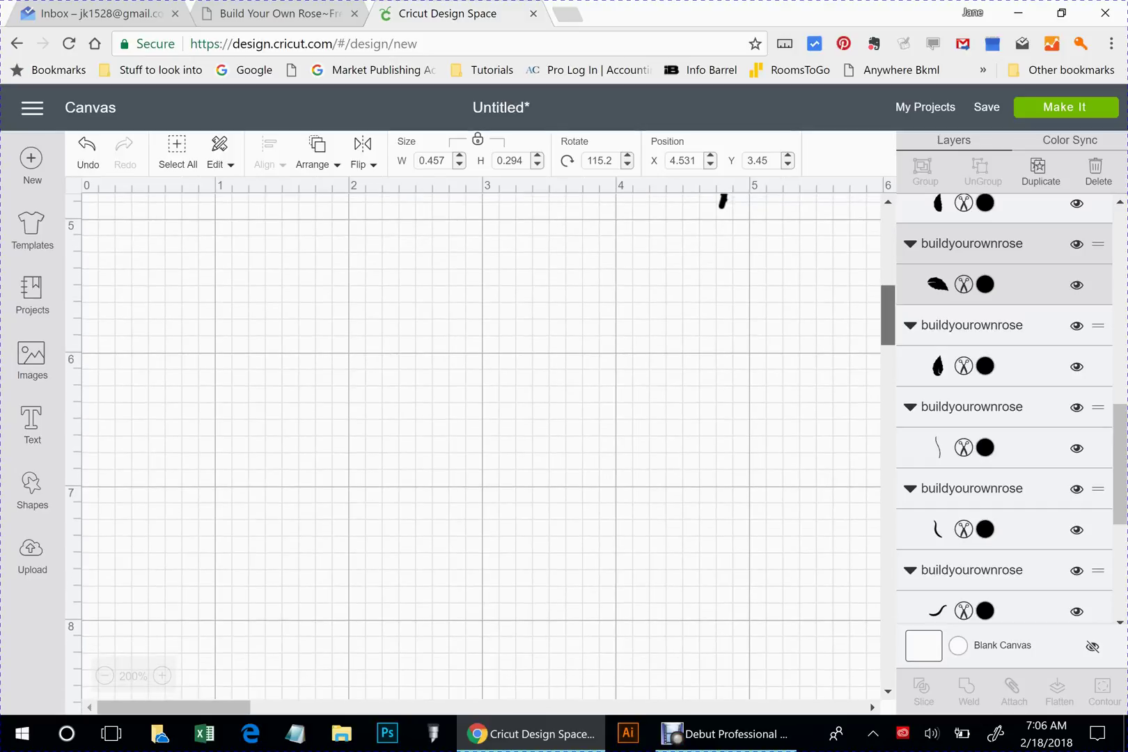
pyautogui.scroll(6, 717, 500)
pyautogui.scroll(-3, 473, 446)
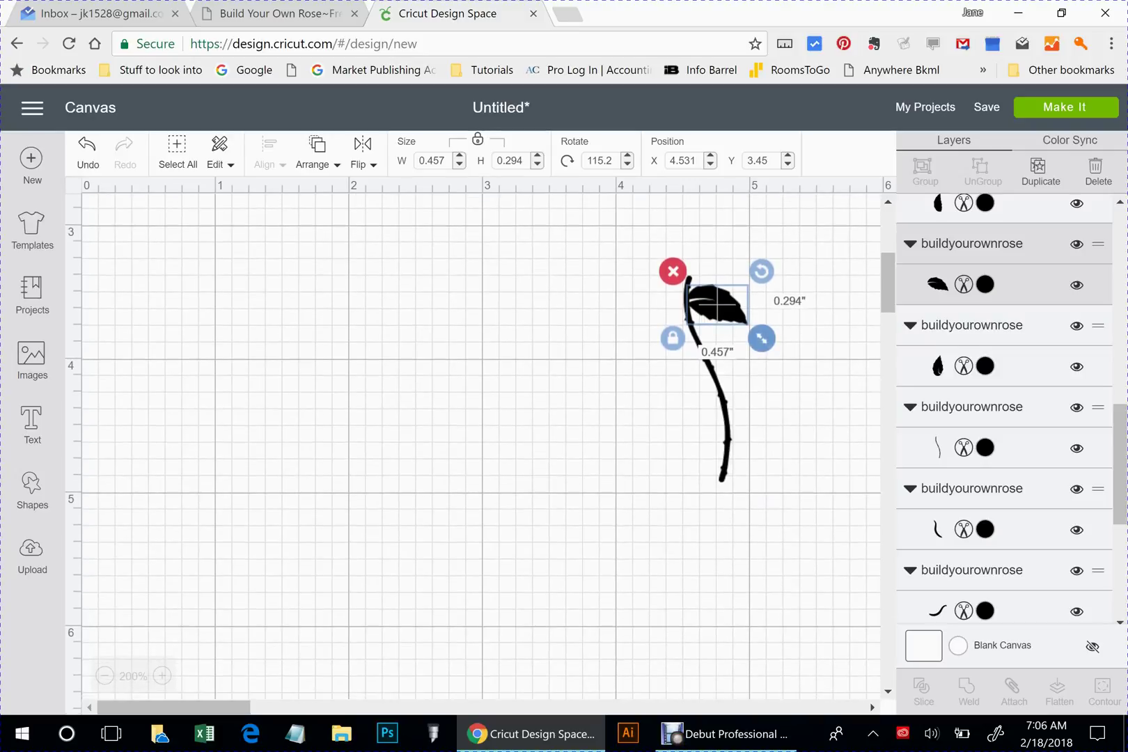
pyautogui.hscroll(2, 473, 446)
pyautogui.moveTo(256, 707); pyautogui.dragTo(301, 714)
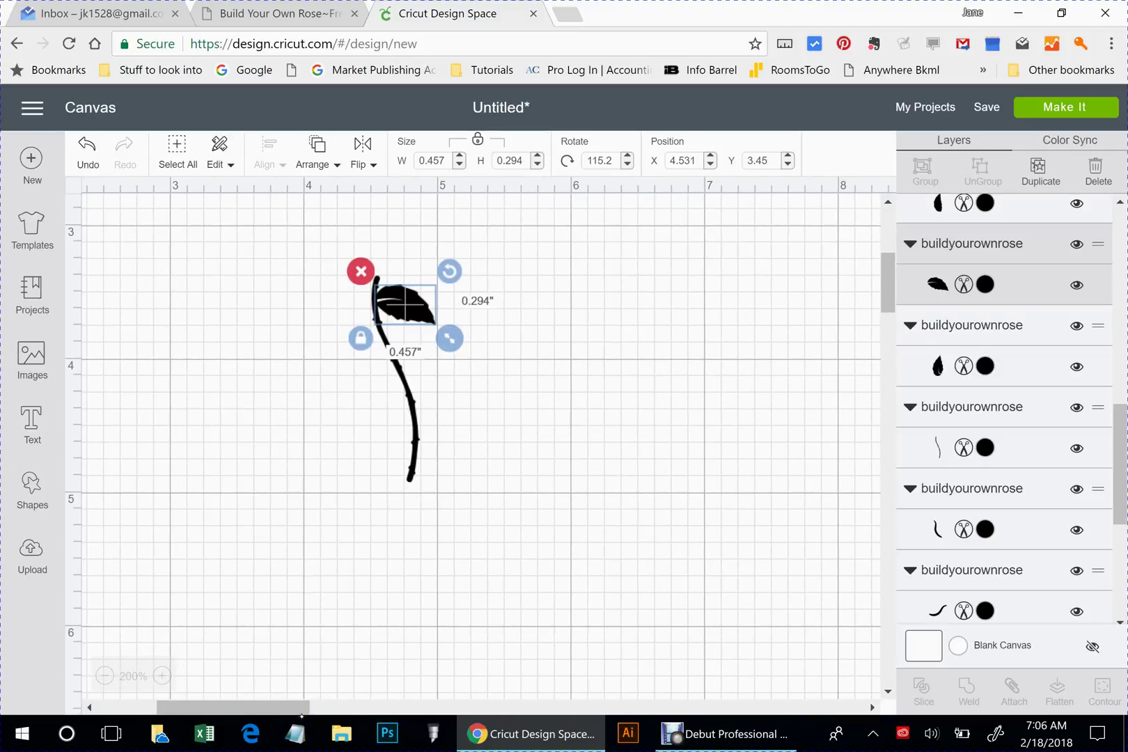
pyautogui.moveTo(404, 305)
pyautogui.mouseDown()
pyautogui.moveTo(415, 315)
pyautogui.moveTo(404, 304)
pyautogui.mouseUp()
pyautogui.moveTo(289, 229); pyautogui.dragTo(490, 527)
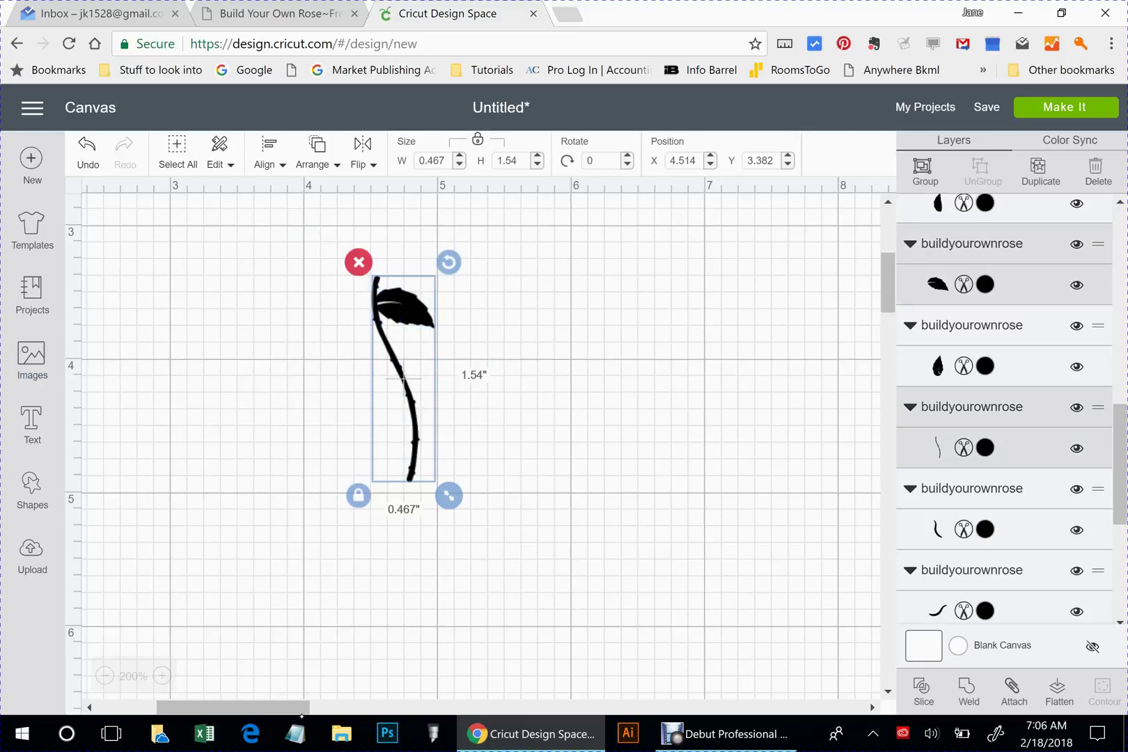
pyautogui.hotkey('ctrl', 'g')
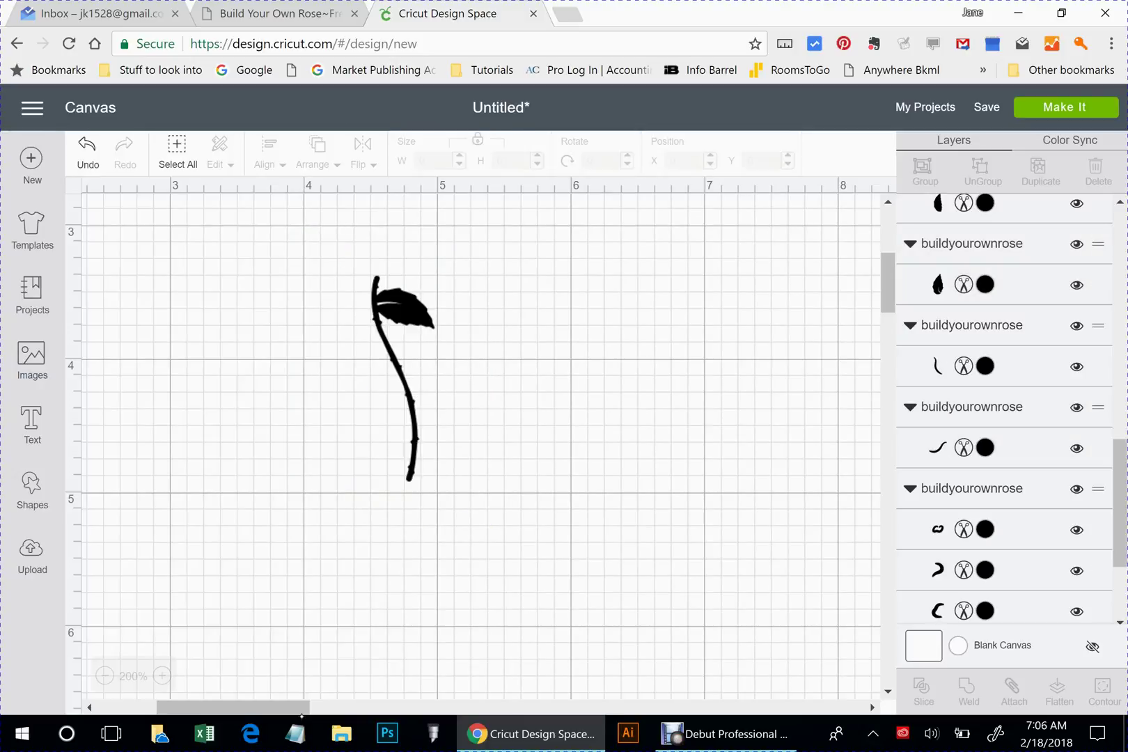
pyautogui.scroll(5, 473, 446)
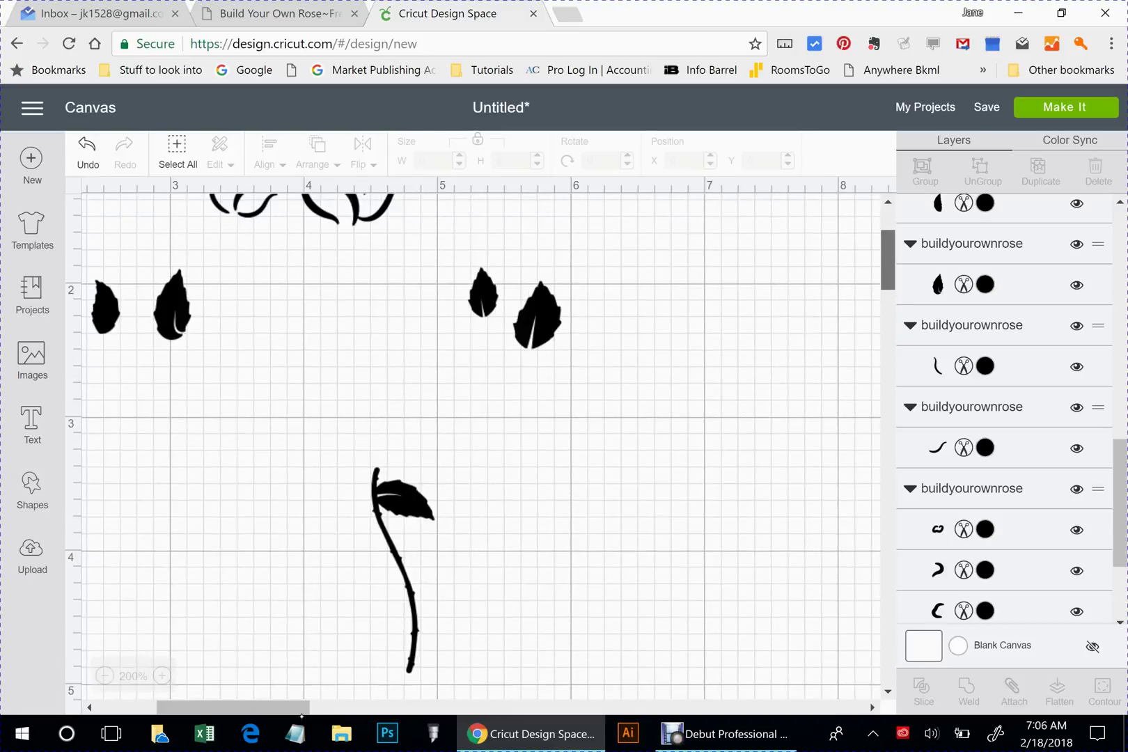
pyautogui.moveTo(887, 265); pyautogui.dragTo(888, 266)
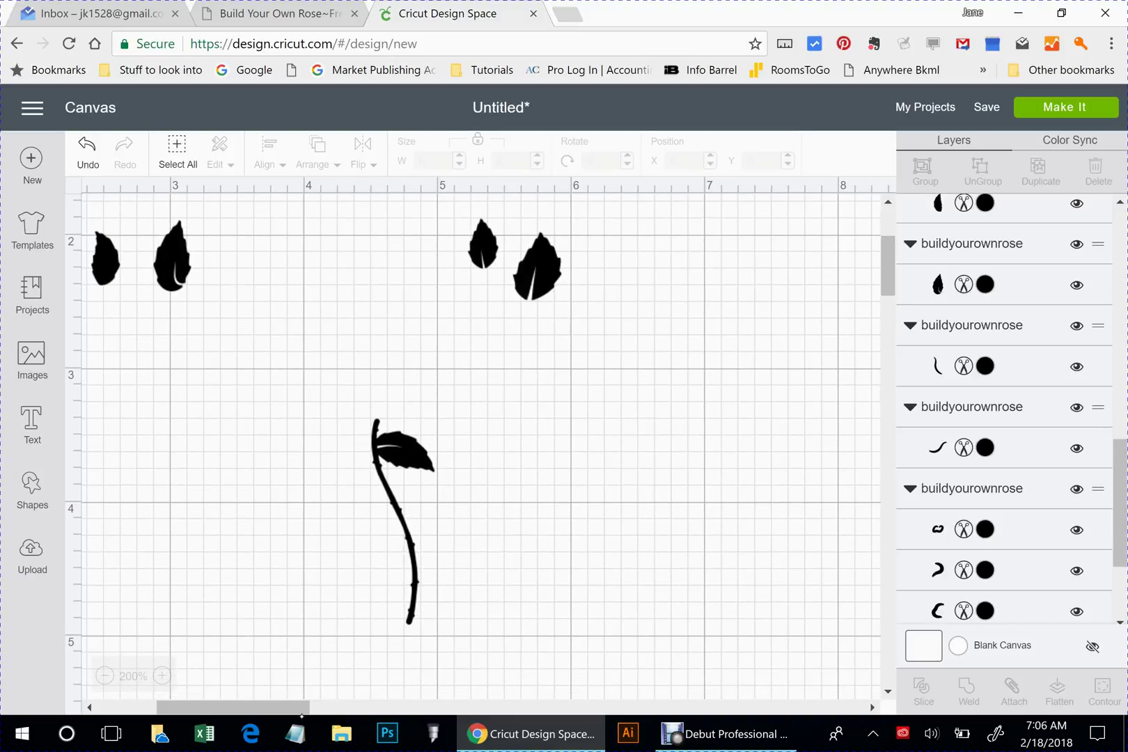
# Rotate the small toothed leaf to about 239° and place it opposite the first leaf at the stem's upper end
pyautogui.click(482, 244)
pyautogui.moveTo(483, 243); pyautogui.dragTo(238, 409)
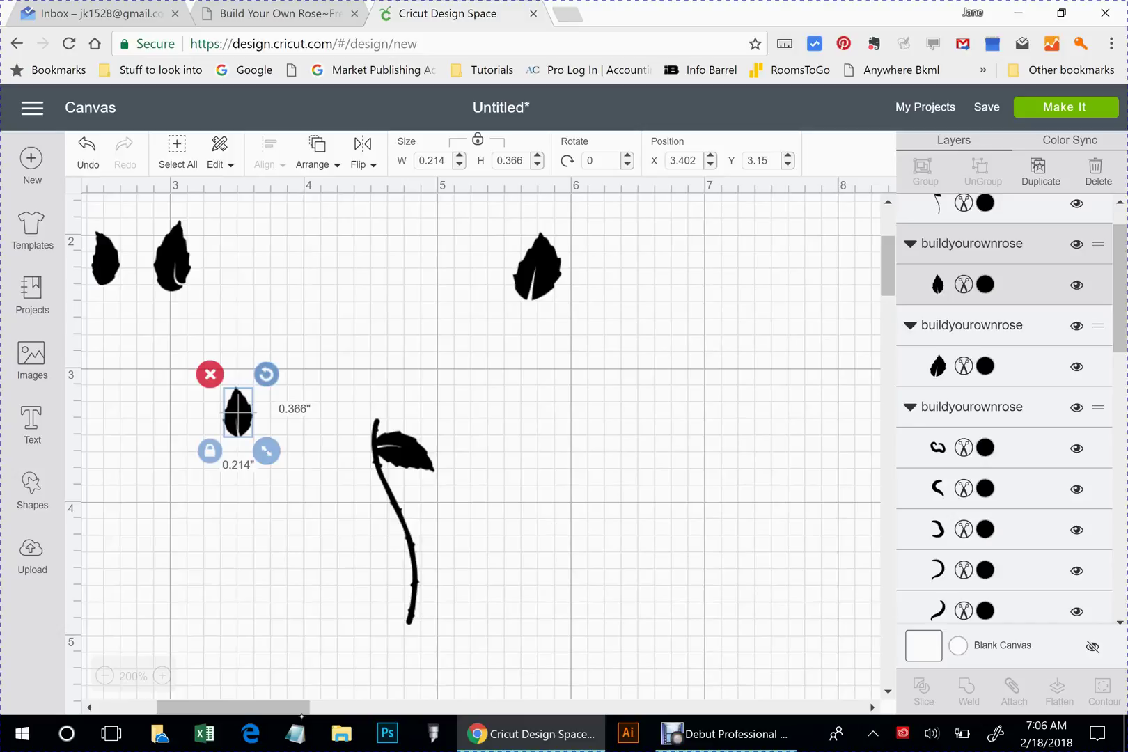
pyautogui.click(279, 366)
pyautogui.click(238, 412)
pyautogui.moveTo(266, 374); pyautogui.dragTo(262, 446)
pyautogui.moveTo(325, 497); pyautogui.dragTo(353, 433)
pyautogui.moveTo(290, 369); pyautogui.dragTo(370, 373)
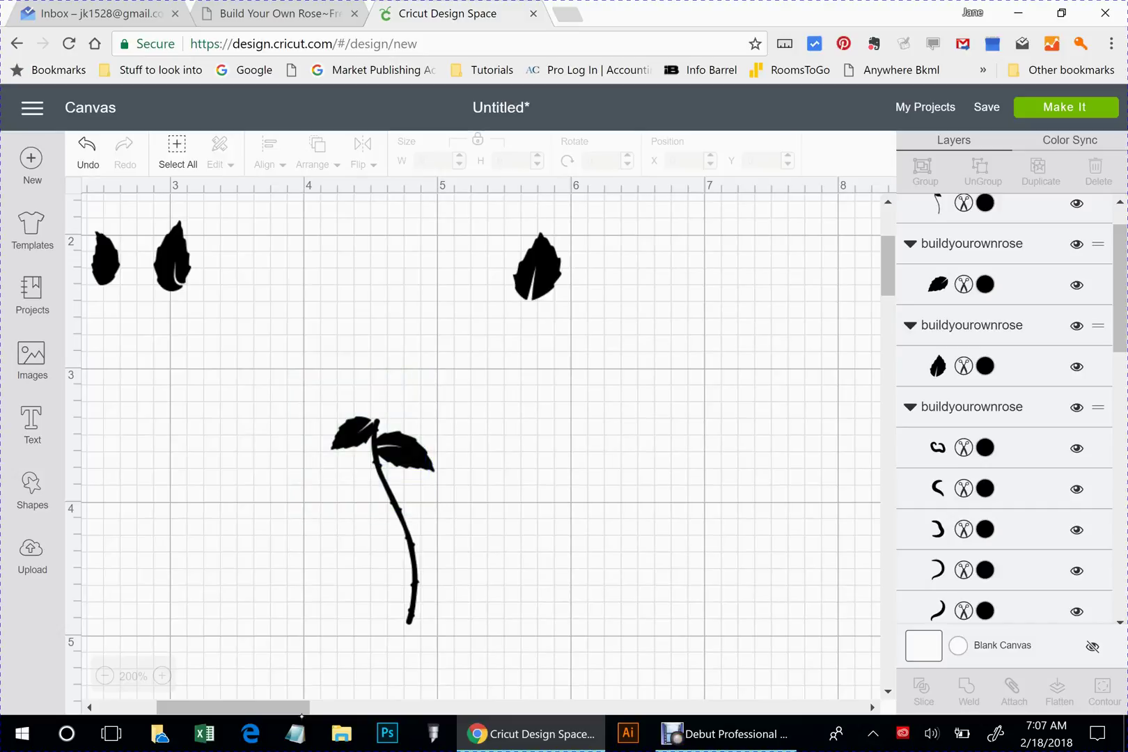
pyautogui.click(350, 433)
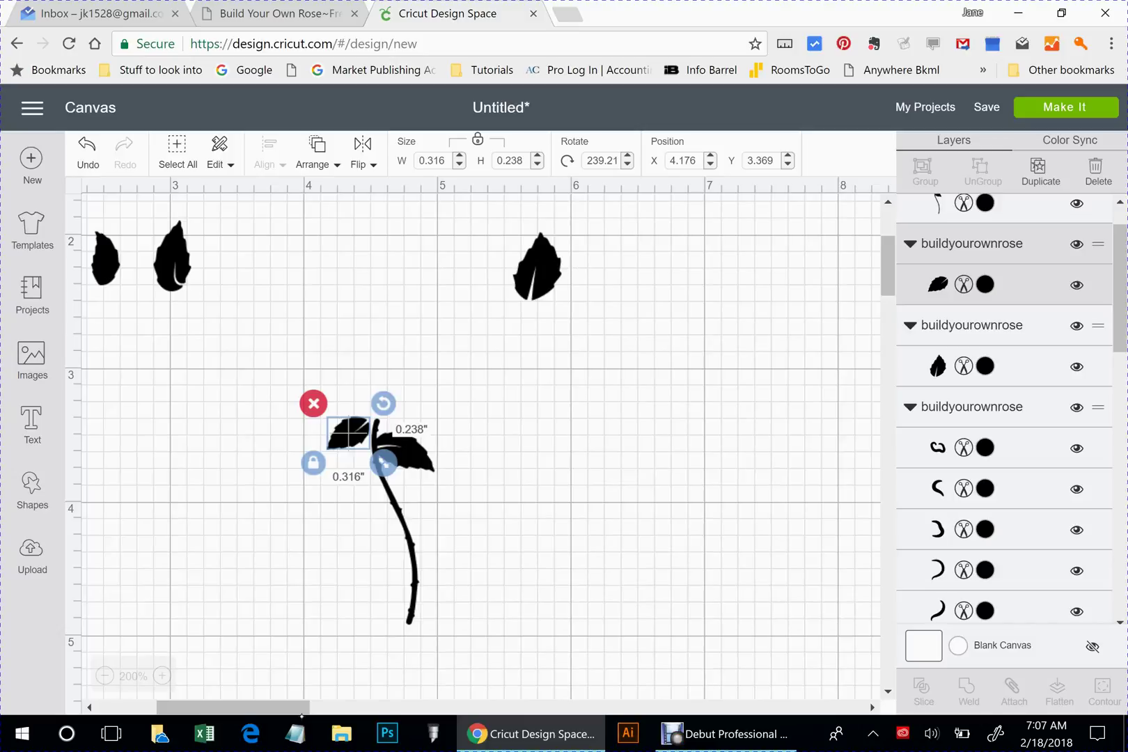
pyautogui.moveTo(350, 433); pyautogui.dragTo(356, 434)
# Weld the small leaf to the stem and rotate the welded stem to about 270° so it lies horizontally
pyautogui.moveTo(268, 343); pyautogui.dragTo(452, 640)
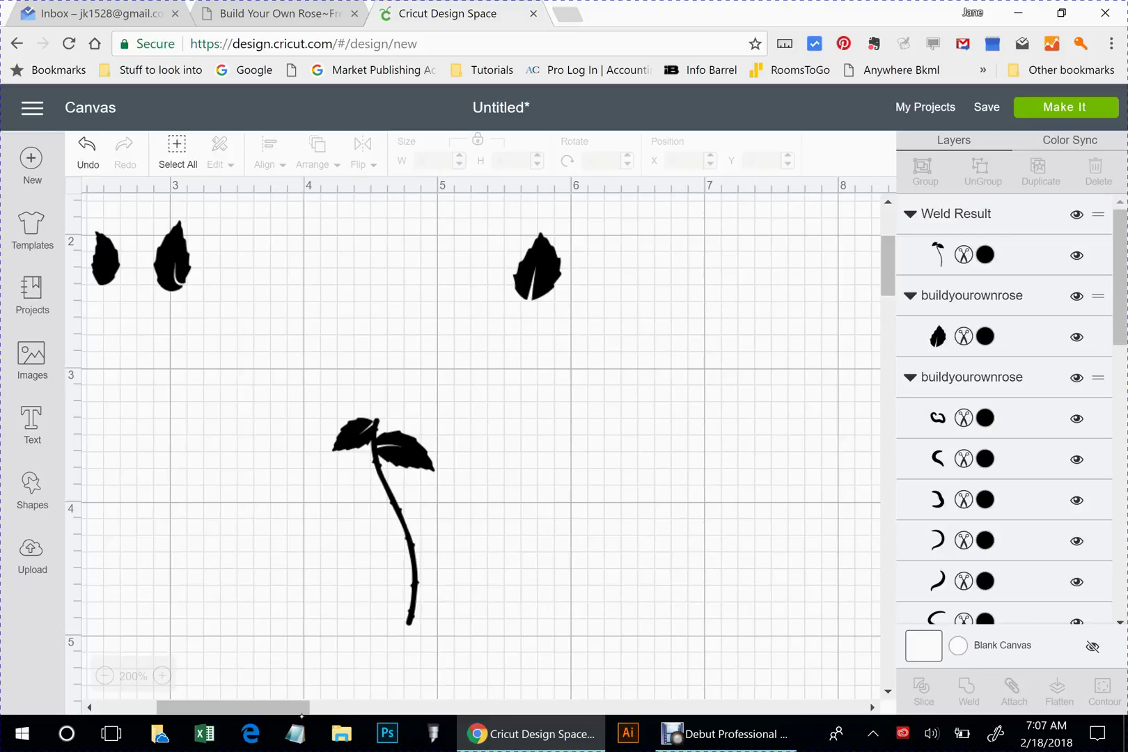
pyautogui.moveTo(382, 515); pyautogui.dragTo(493, 501)
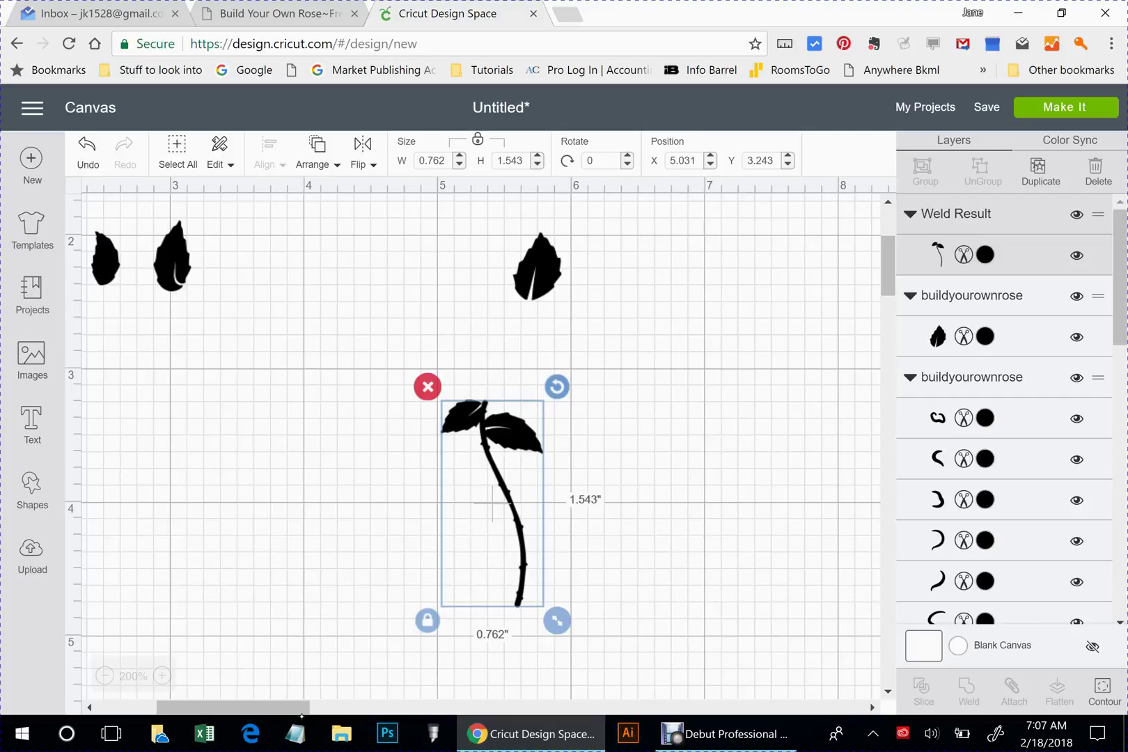
pyautogui.moveTo(556, 386); pyautogui.dragTo(375, 439)
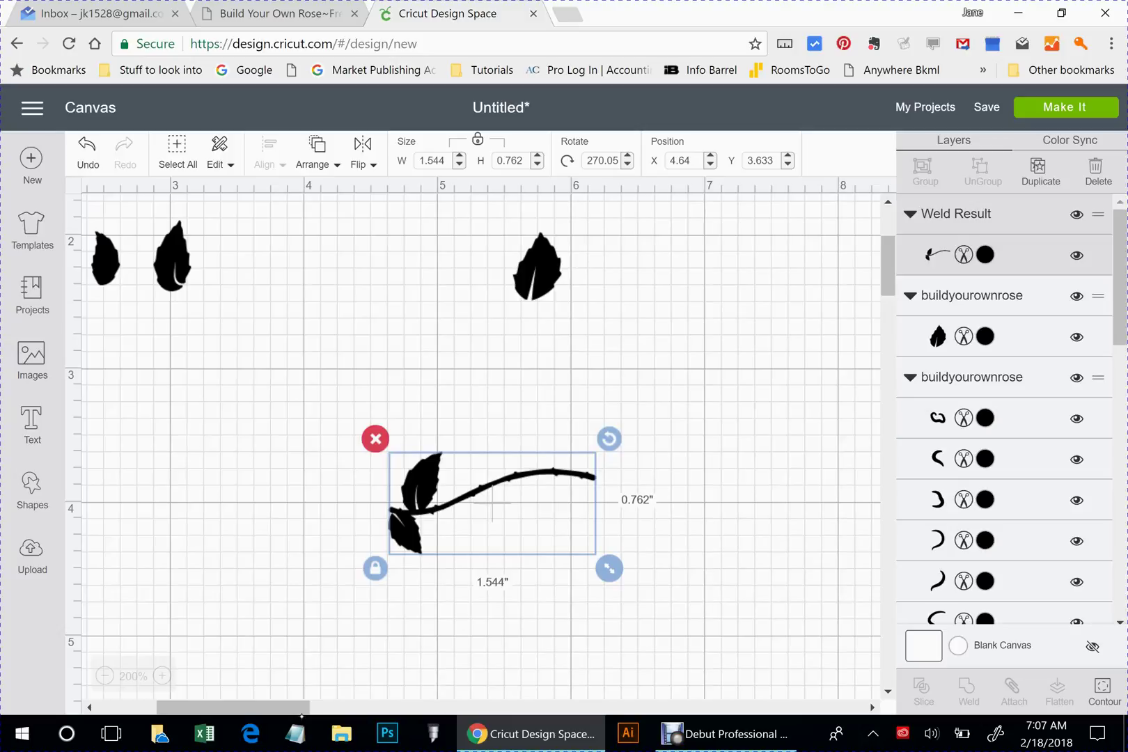
# Move all pieces of the smaller rose bloom down beside the leafy end of the stem
pyautogui.scroll(5, 474, 446)
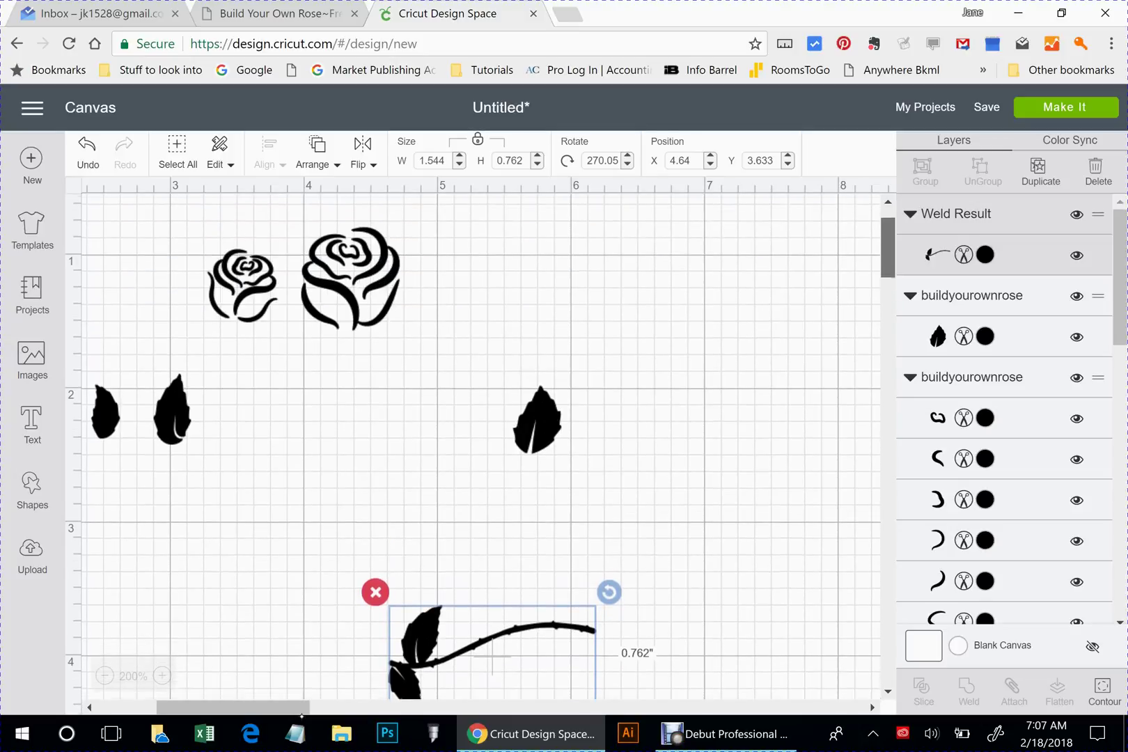
pyautogui.scroll(-1, 473, 446)
pyautogui.press('Escape')
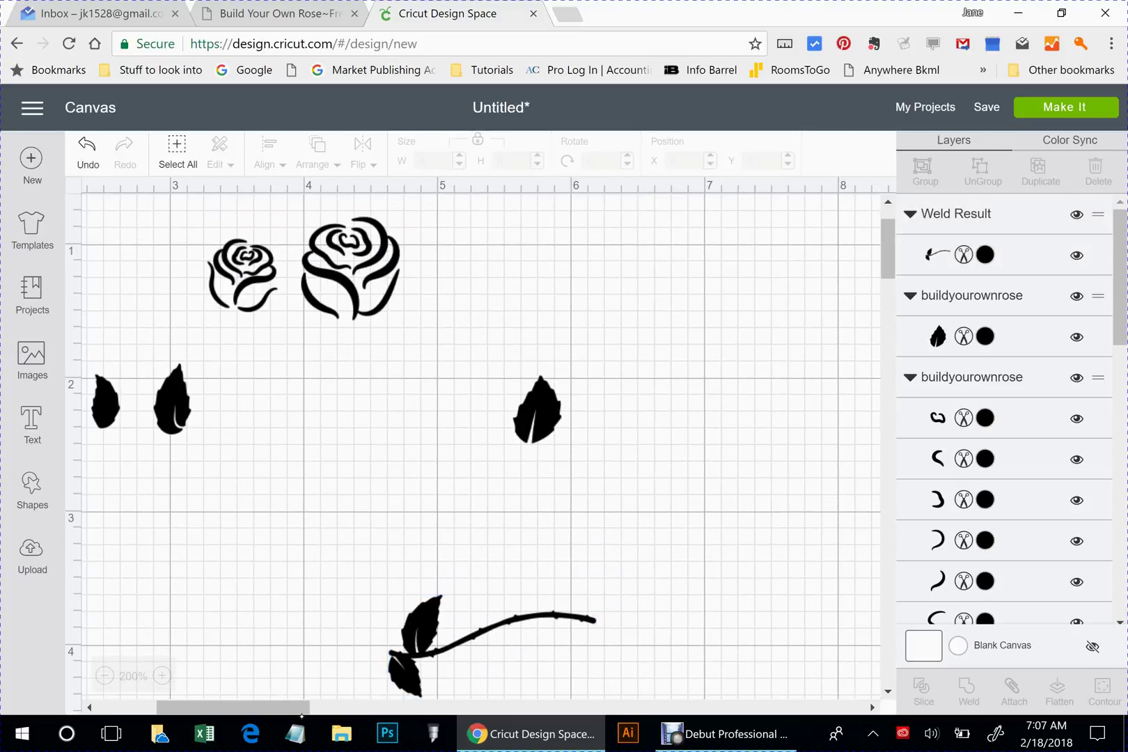
pyautogui.moveTo(193, 224); pyautogui.dragTo(251, 320)
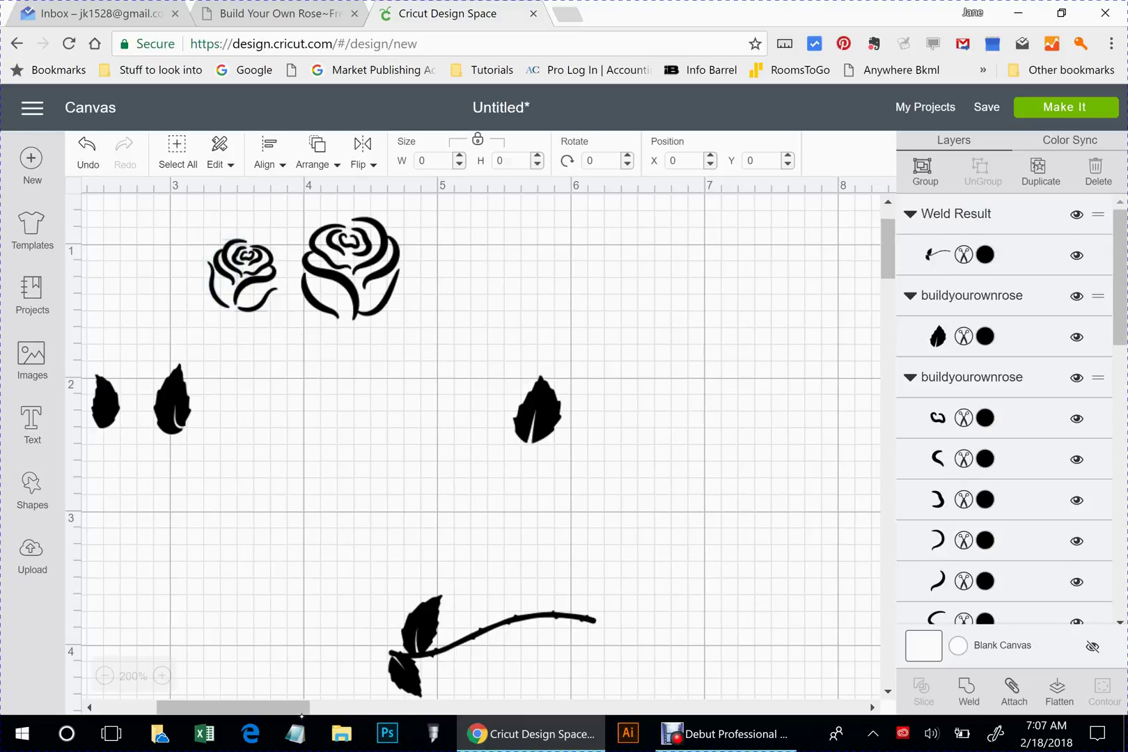
pyautogui.moveTo(243, 275); pyautogui.dragTo(304, 610)
pyautogui.moveTo(887, 249); pyautogui.dragTo(887, 272)
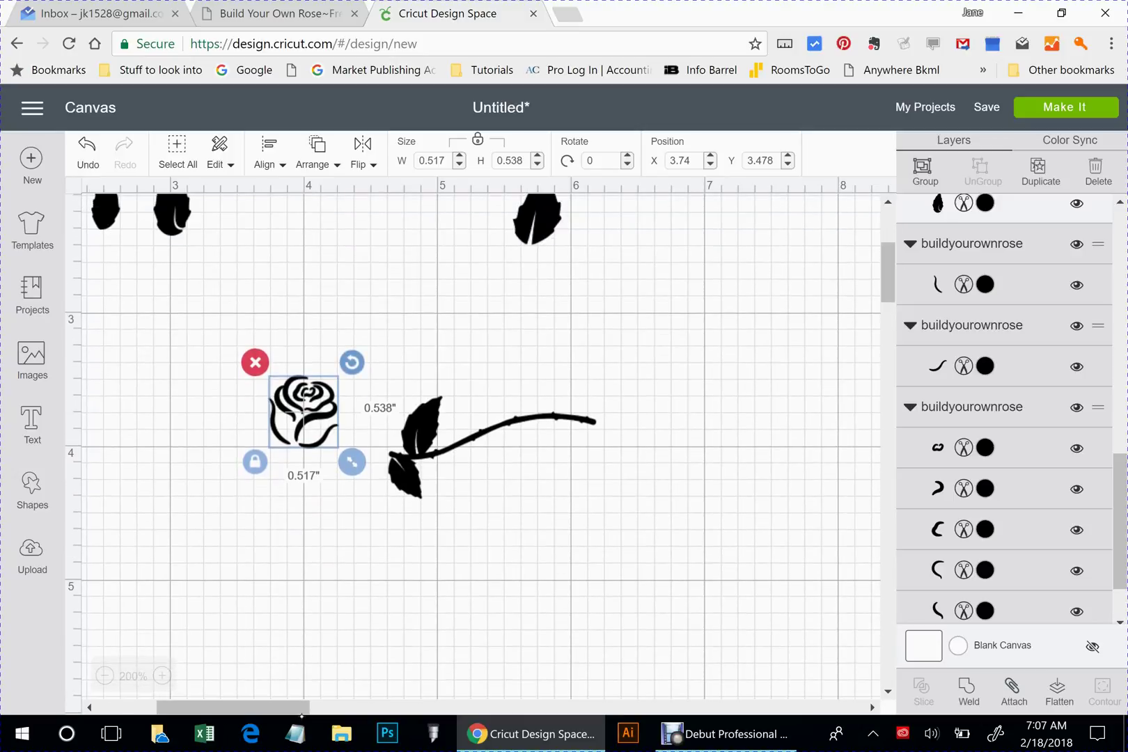
pyautogui.click(376, 335)
pyautogui.click(303, 410)
pyautogui.moveTo(350, 360); pyautogui.dragTo(247, 381)
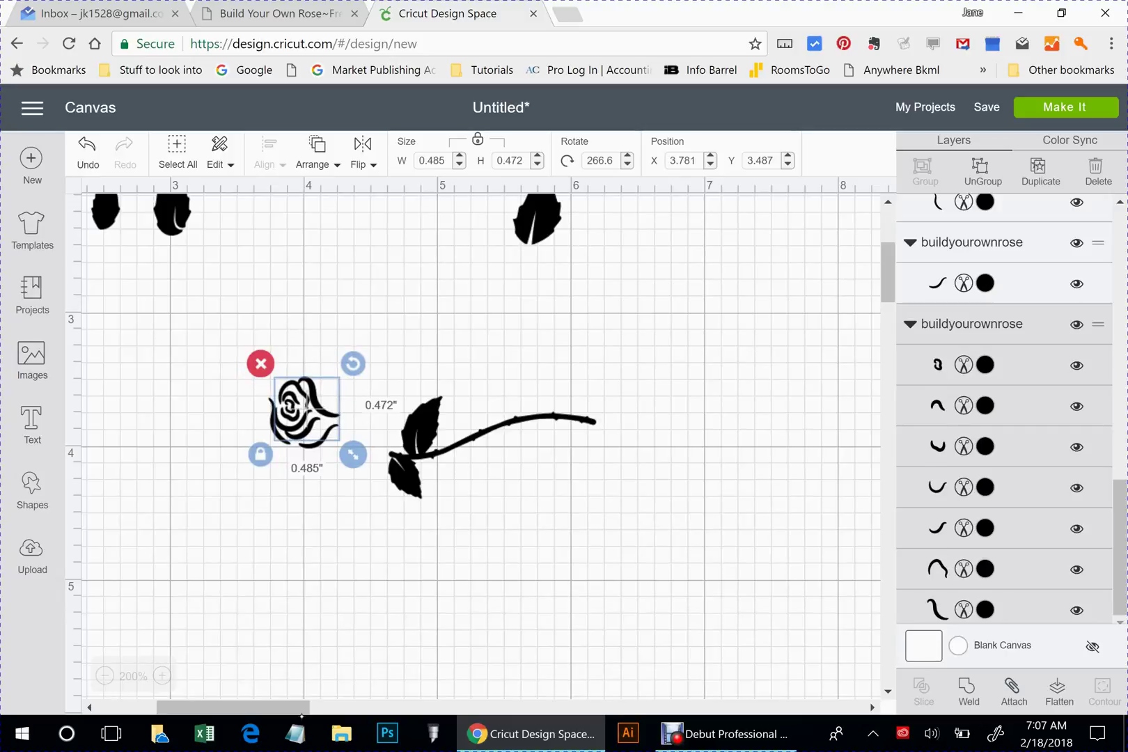
pyautogui.hotkey('ctrl', 'z')
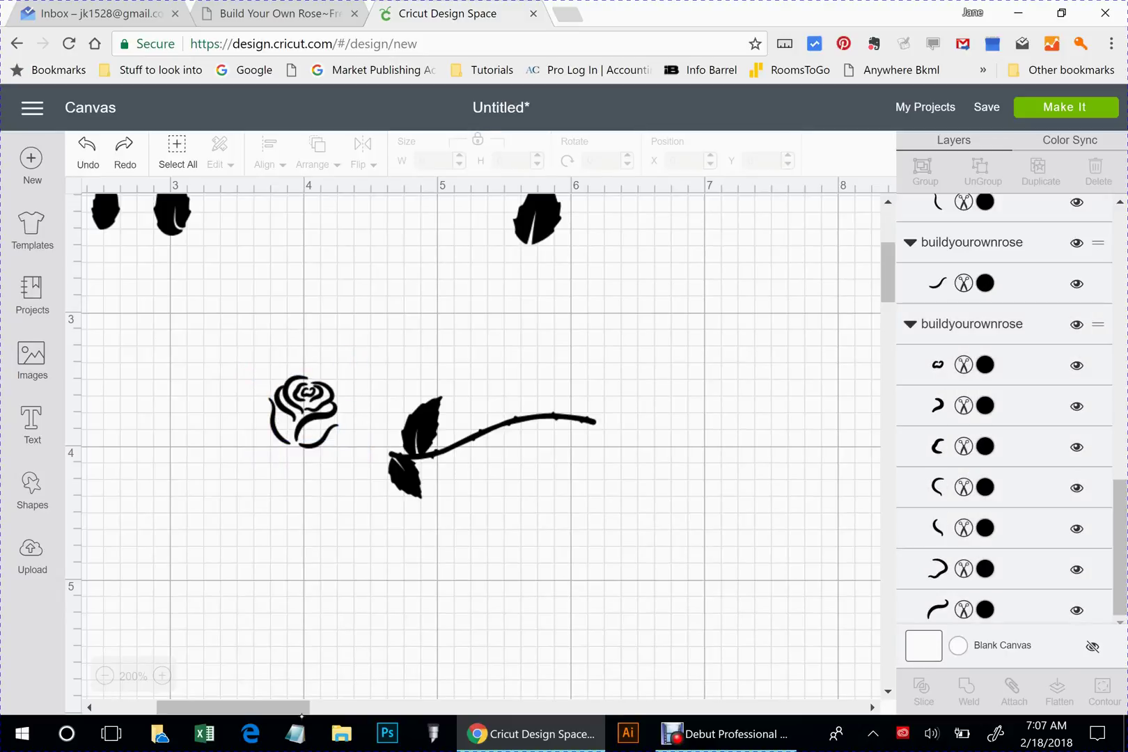
# Group all pieces of the small bloom, rotate it to about 265° and set it against the leafy end of the stem
pyautogui.moveTo(247, 340); pyautogui.dragTo(354, 487)
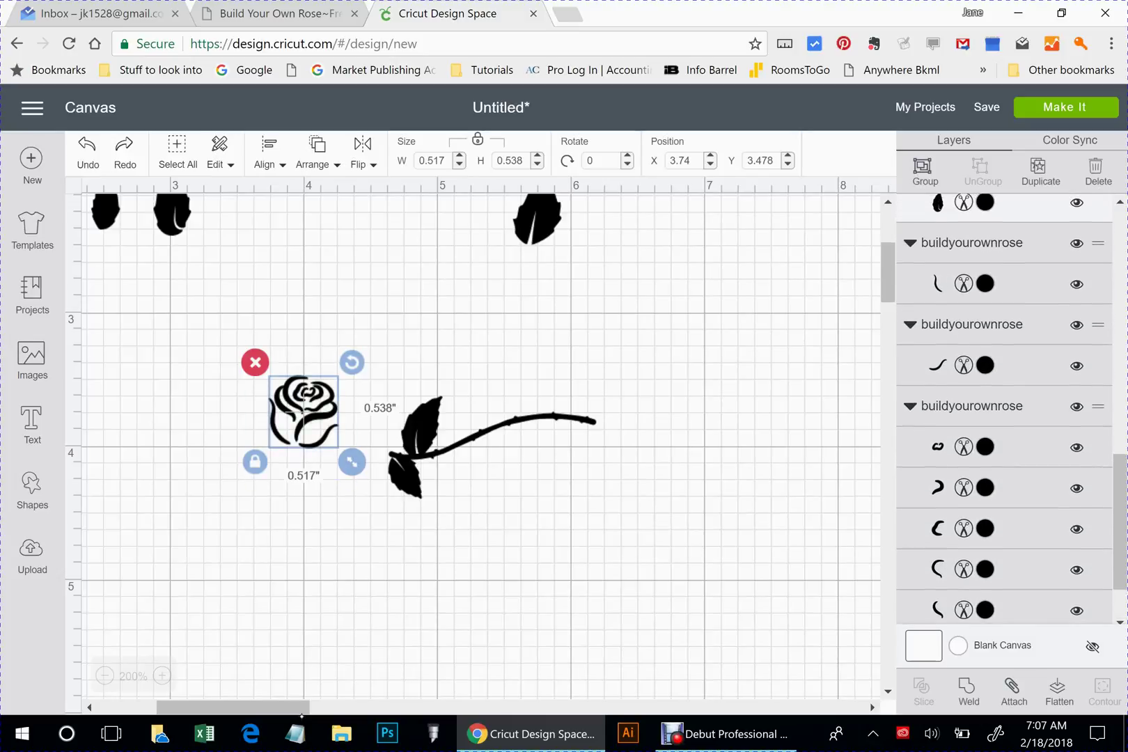
pyautogui.hotkey('ctrl', 'g')
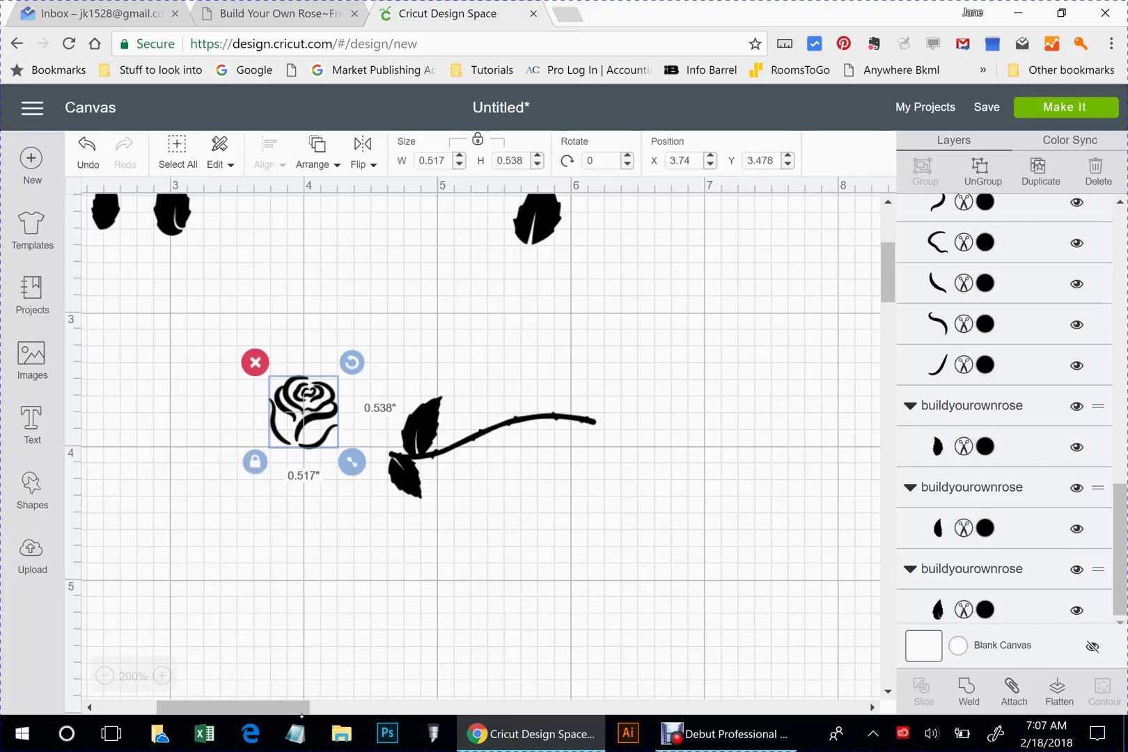
pyautogui.moveTo(352, 362); pyautogui.dragTo(246, 371)
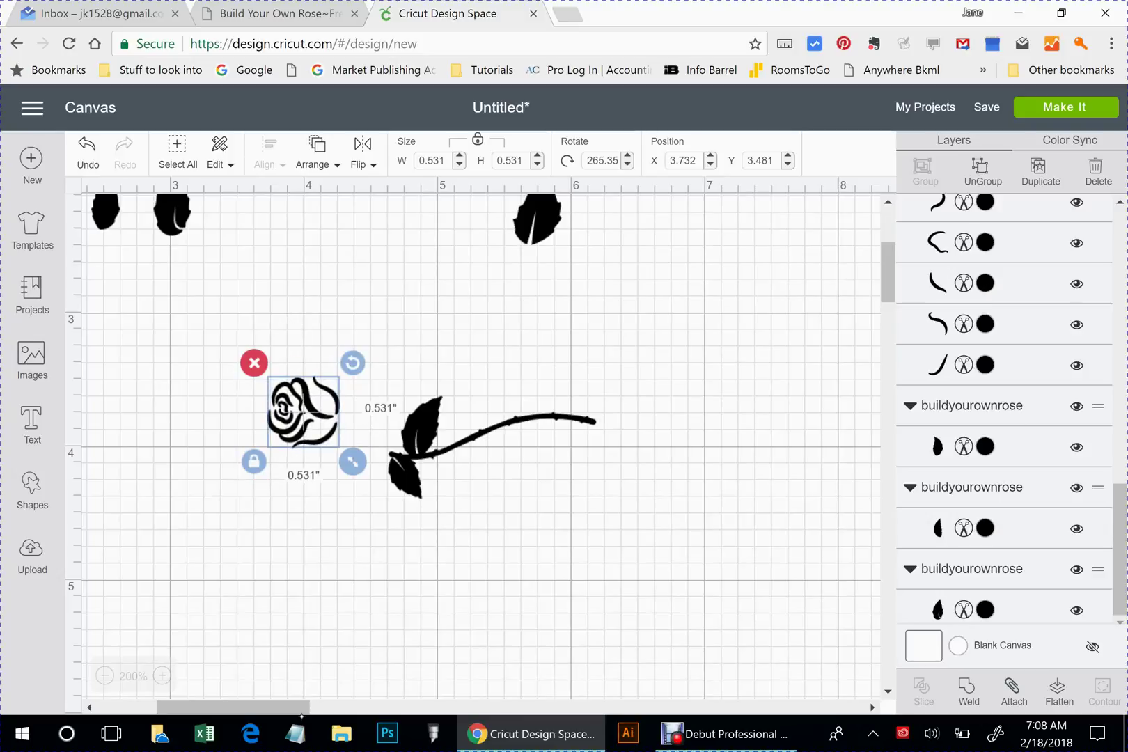
pyautogui.moveTo(303, 411); pyautogui.dragTo(353, 441)
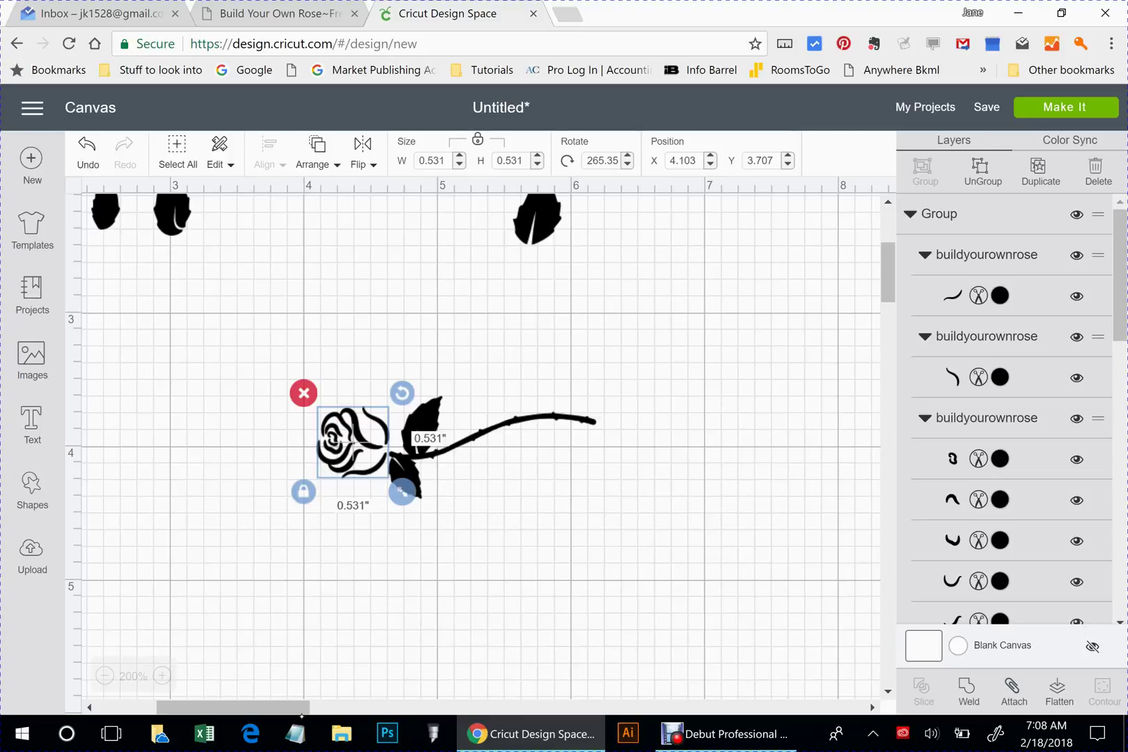
pyautogui.press('Escape')
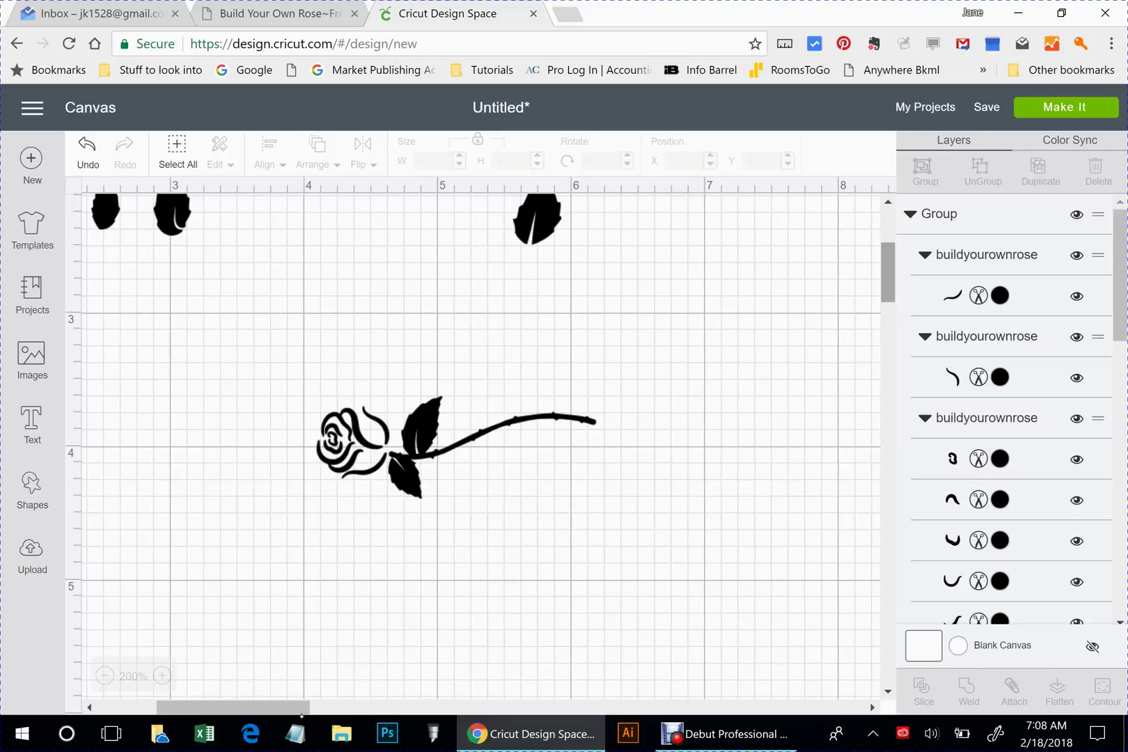
# Group the bloom with the leafy stem into one complete rose
pyautogui.scroll(1, 473, 446)
pyautogui.scroll(-1, 473, 446)
pyautogui.moveTo(250, 377); pyautogui.dragTo(670, 524)
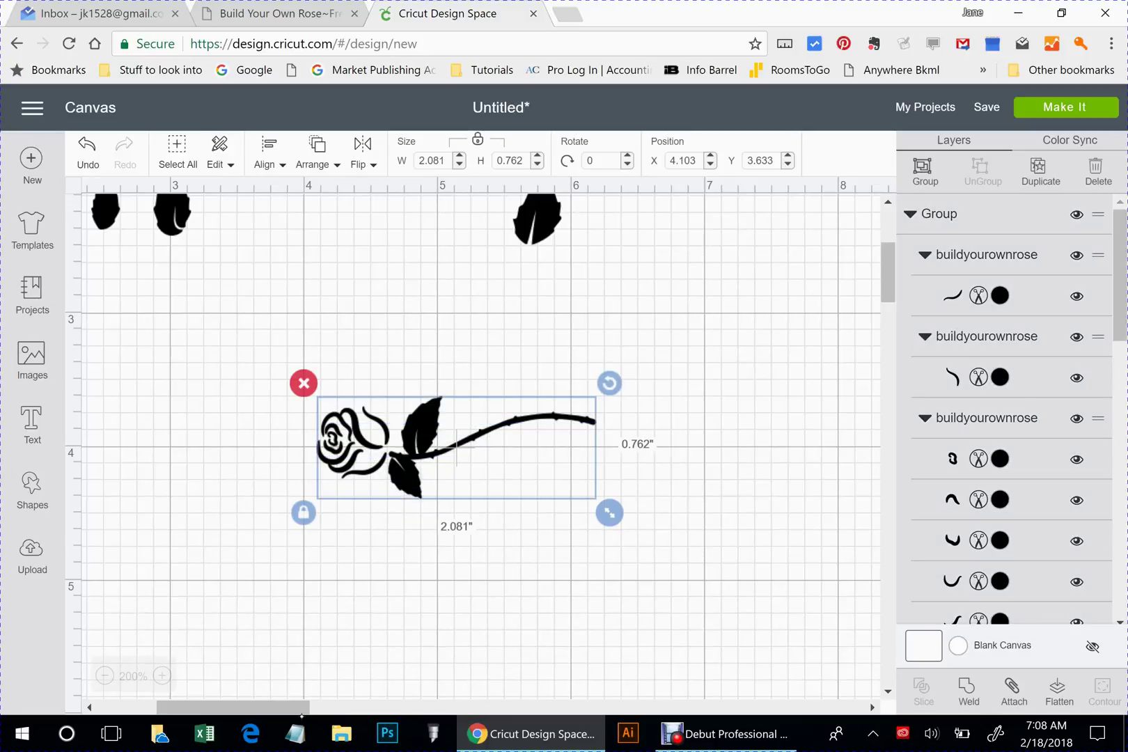
pyautogui.hotkey('ctrl', 'g')
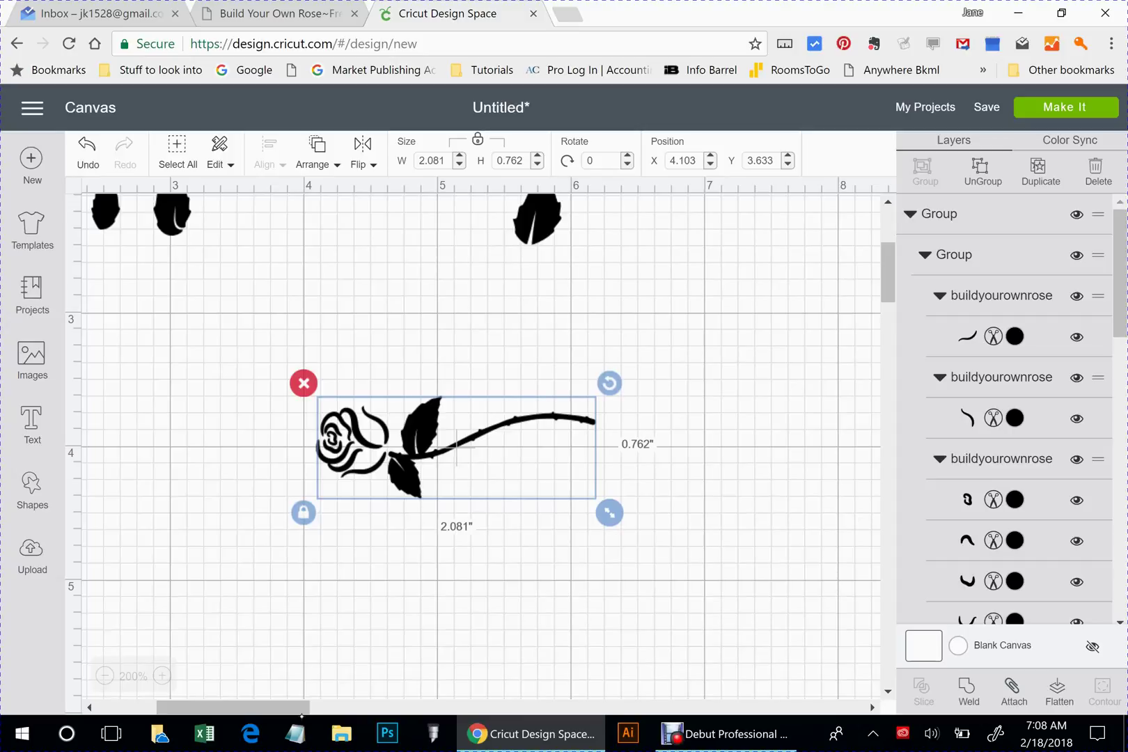
# Duplicate the grouped rose and place the copy below and to the right of the original
pyautogui.hotkey('ctrl', 'c')
pyautogui.hotkey('ctrl', 'v')
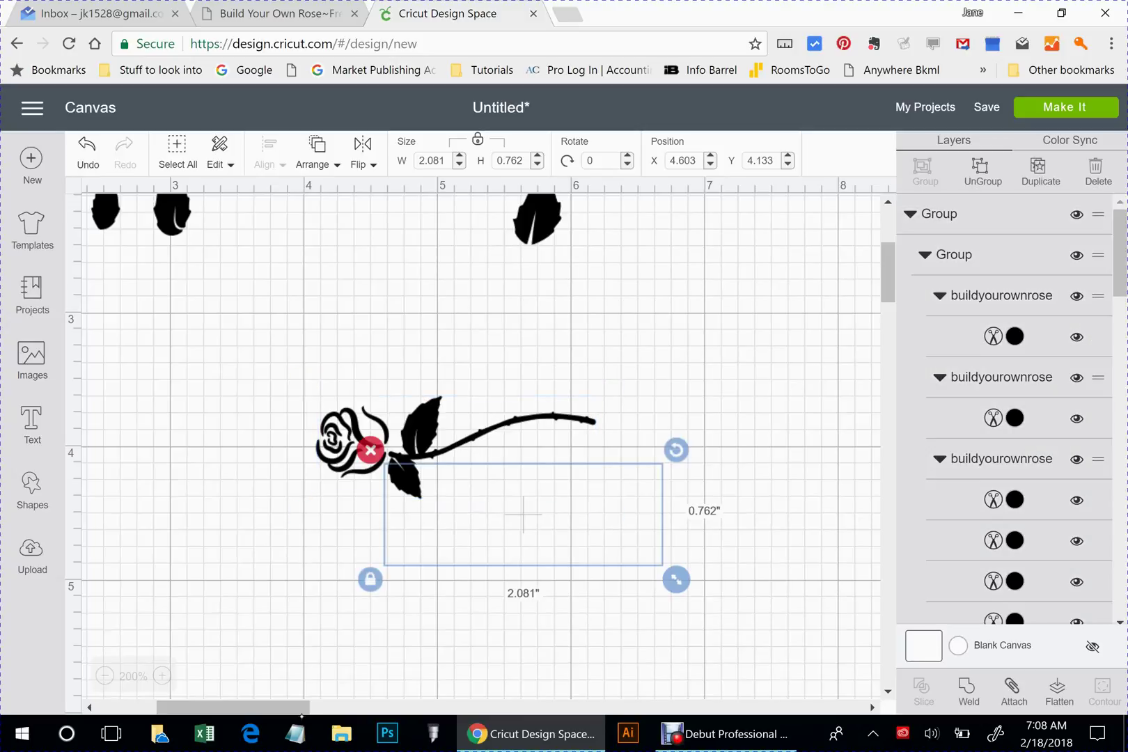
pyautogui.moveTo(523, 513); pyautogui.dragTo(637, 543)
pyautogui.press('Escape')
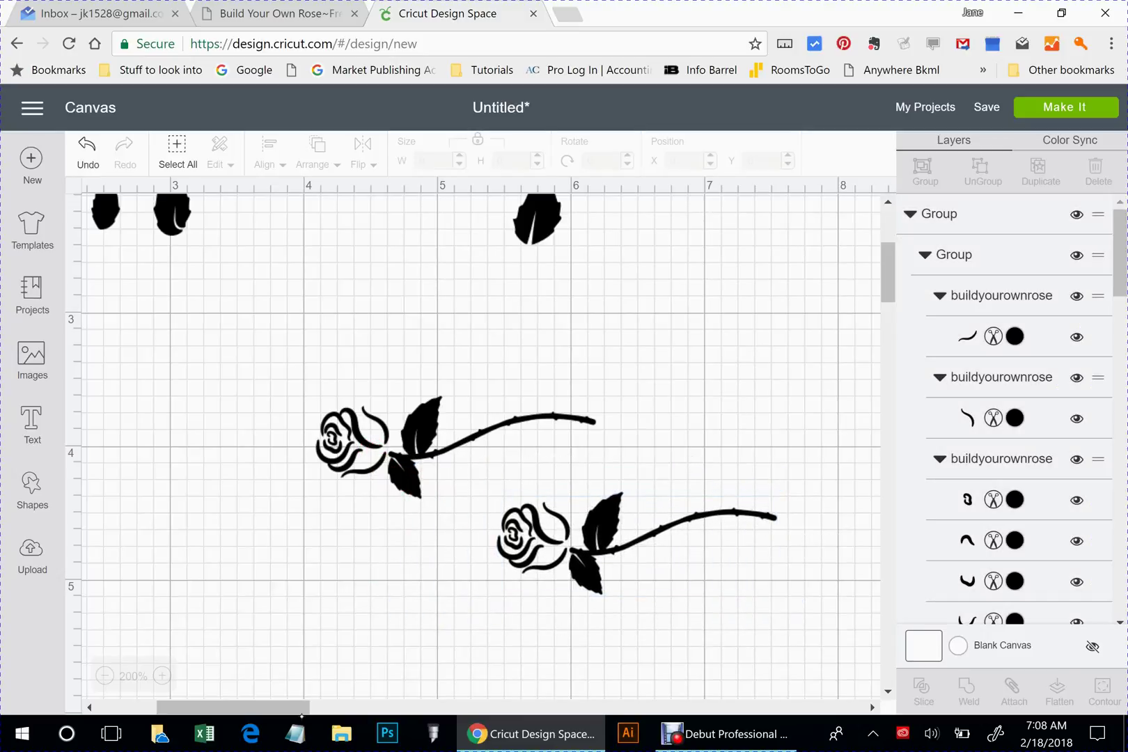
# Rotate the copied rose to about 152° and move it so its leaves overlap the end of the first stem
pyautogui.click(637, 543)
pyautogui.moveTo(791, 478); pyautogui.dragTo(488, 615)
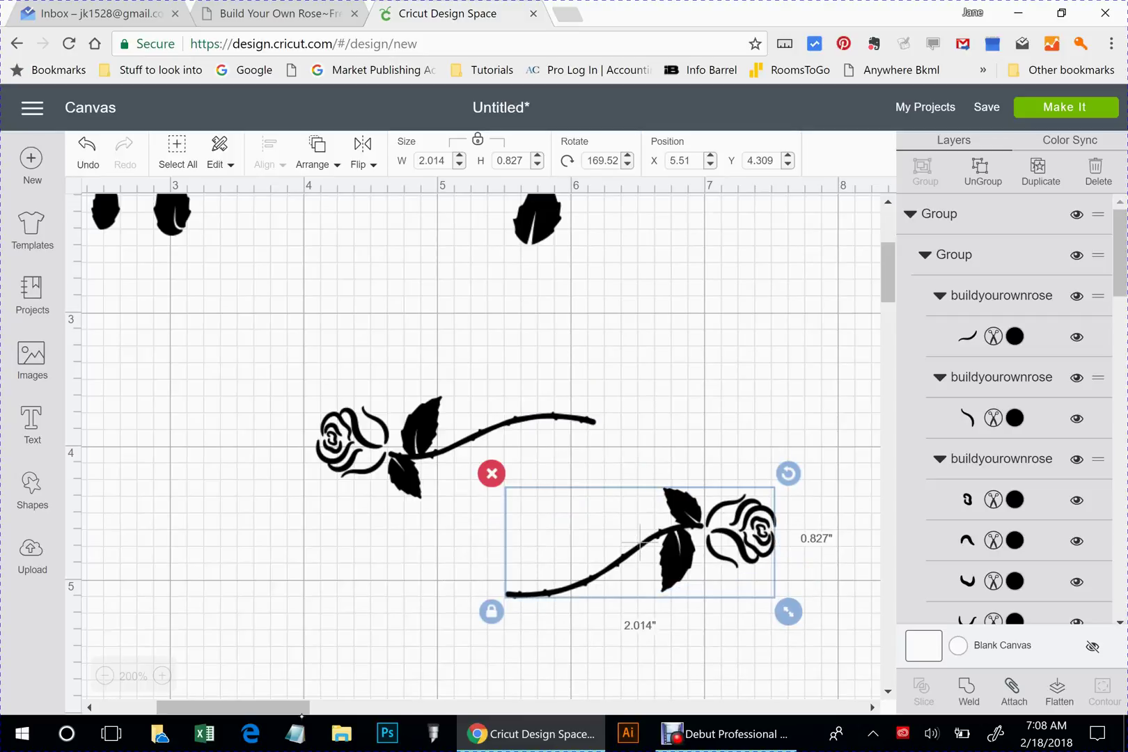
pyautogui.moveTo(640, 542); pyautogui.dragTo(558, 460)
pyautogui.moveTo(707, 387)
pyautogui.mouseDown()
pyautogui.moveTo(684, 353)
pyautogui.moveTo(697, 365)
pyautogui.mouseUp()
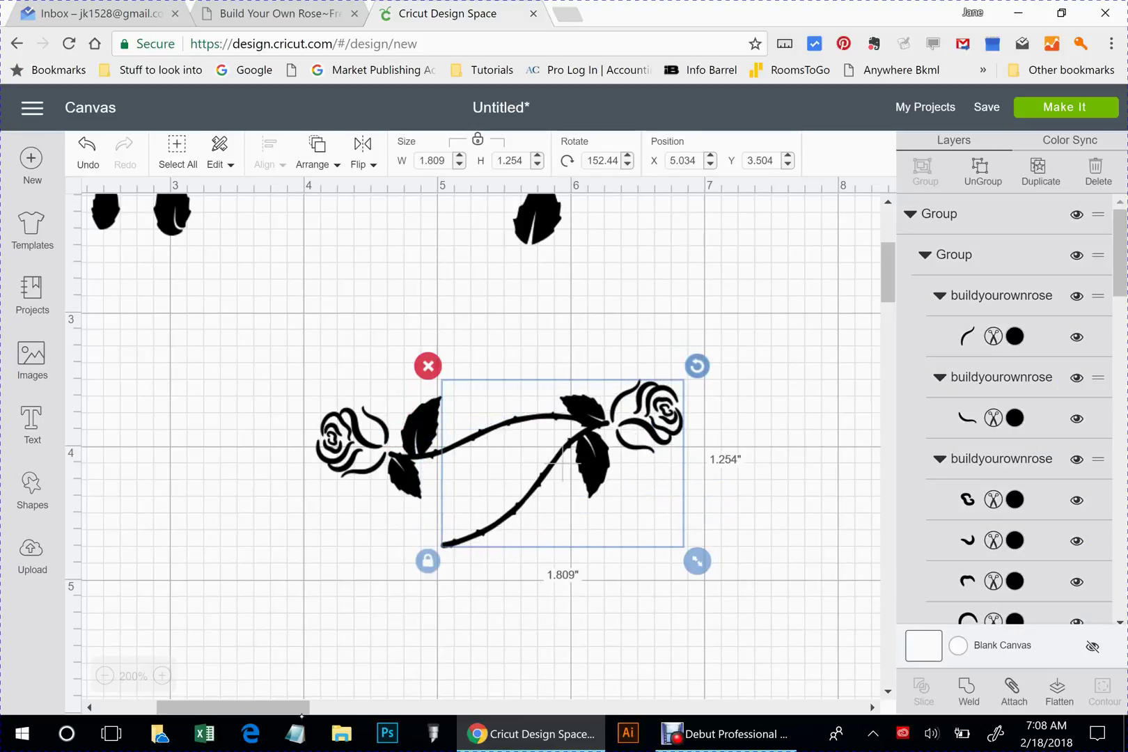
# Rotate the copied rose further to about 120° and shift it so its leafy joint crosses the middle of the first stem
pyautogui.moveTo(697, 366); pyautogui.dragTo(663, 332)
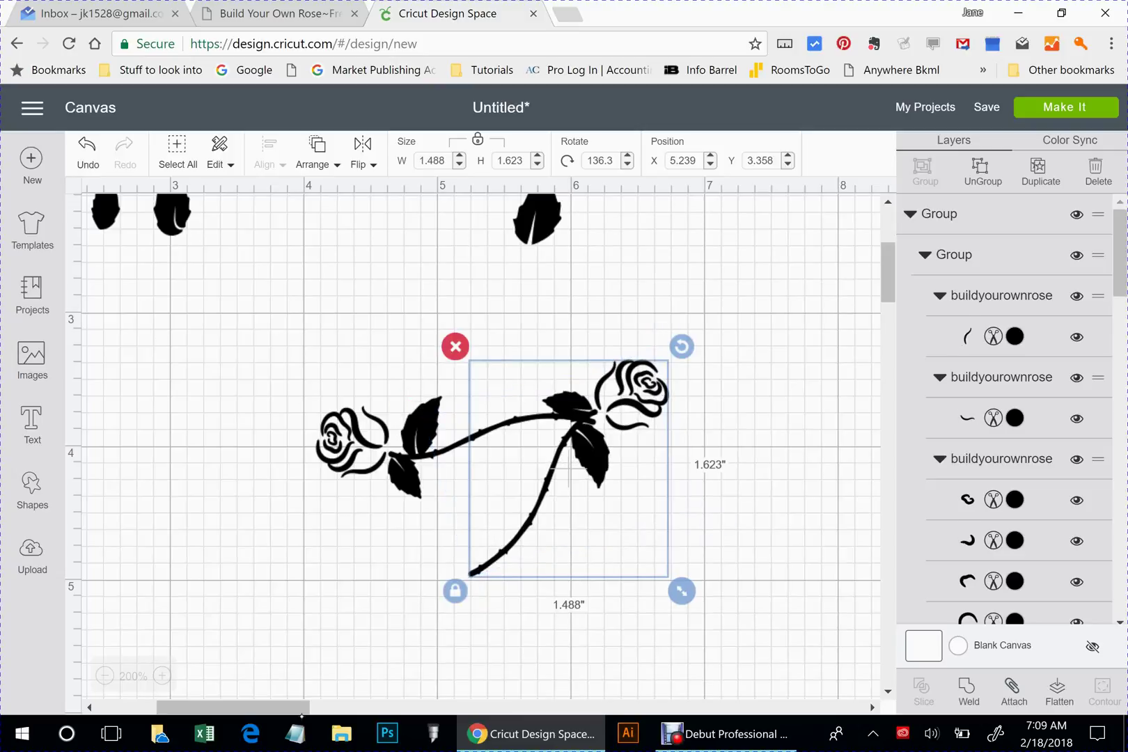
pyautogui.moveTo(566, 477); pyautogui.dragTo(506, 461)
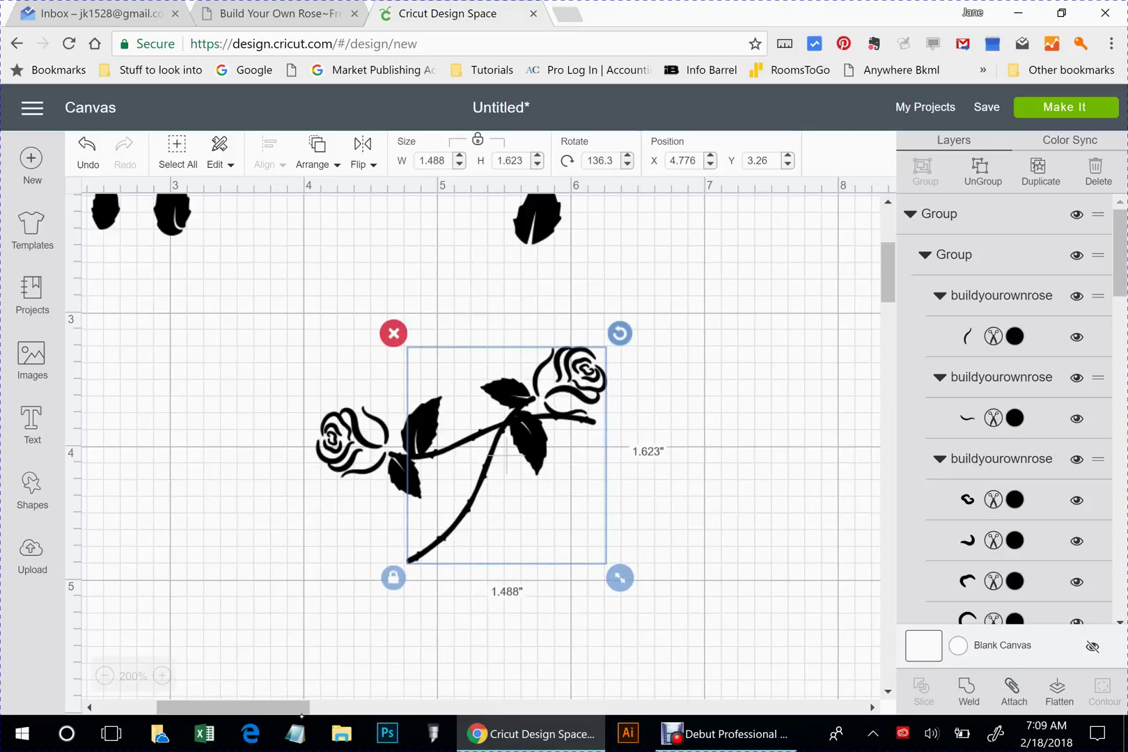
pyautogui.moveTo(620, 332); pyautogui.dragTo(610, 323)
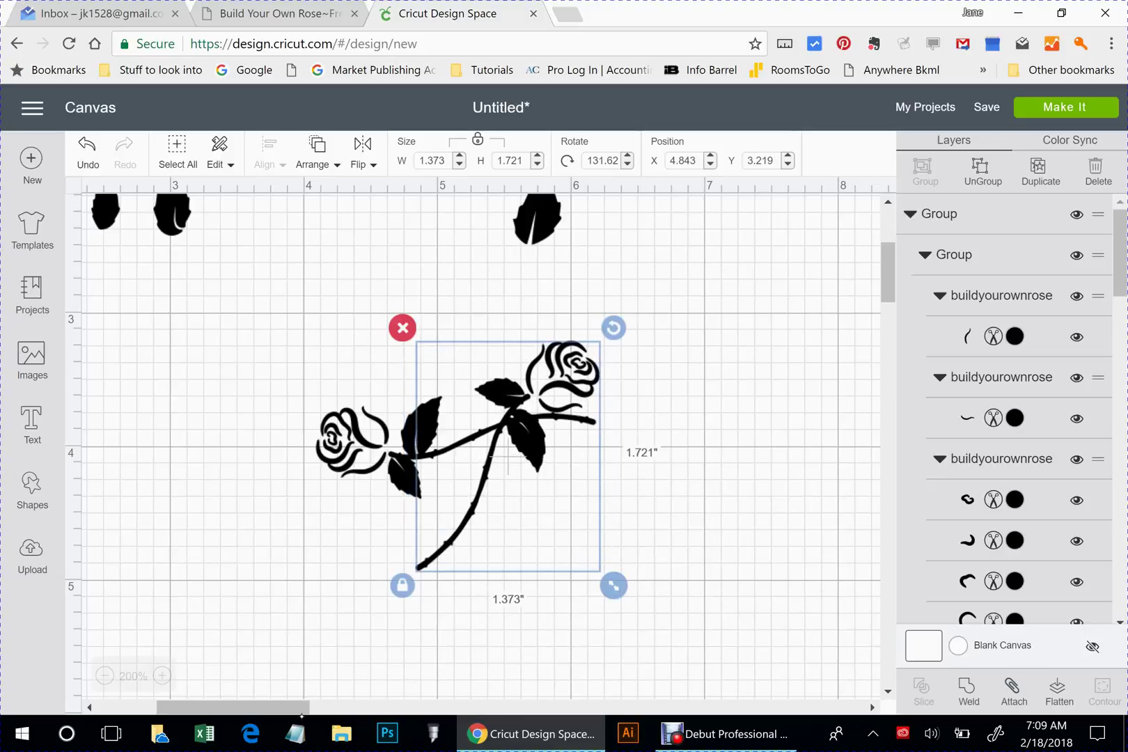
pyautogui.moveTo(613, 328); pyautogui.dragTo(600, 317)
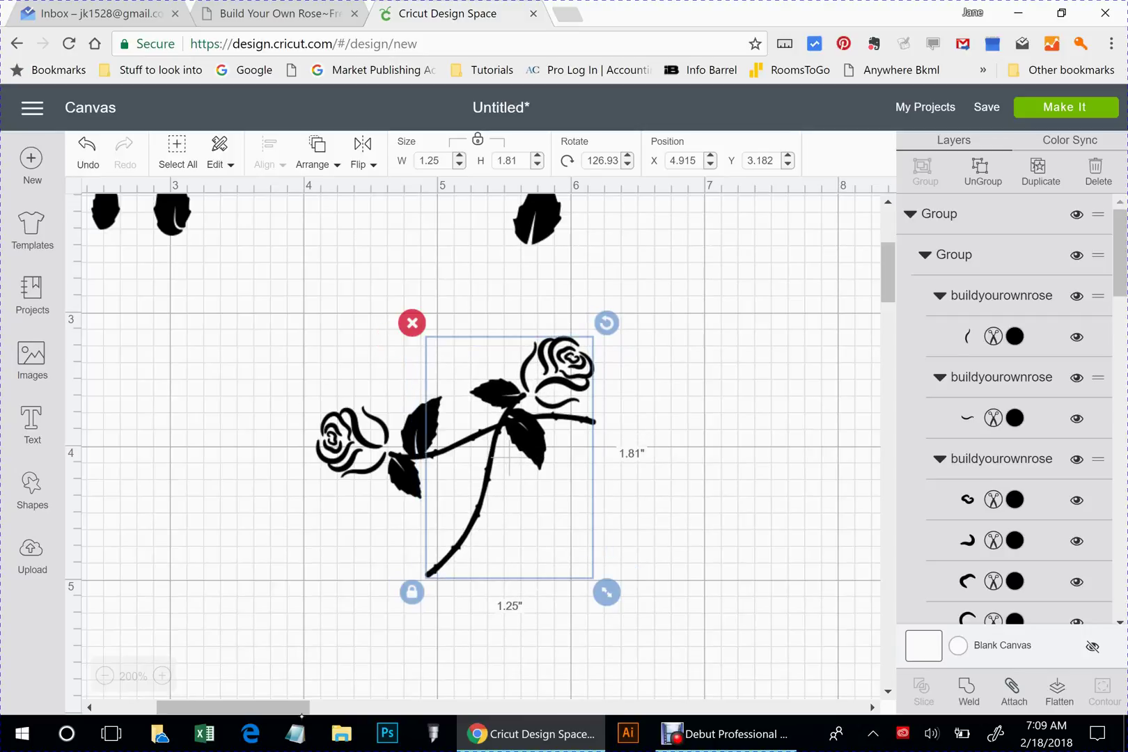
pyautogui.moveTo(510, 464); pyautogui.dragTo(510, 472)
pyautogui.moveTo(606, 330); pyautogui.dragTo(588, 319)
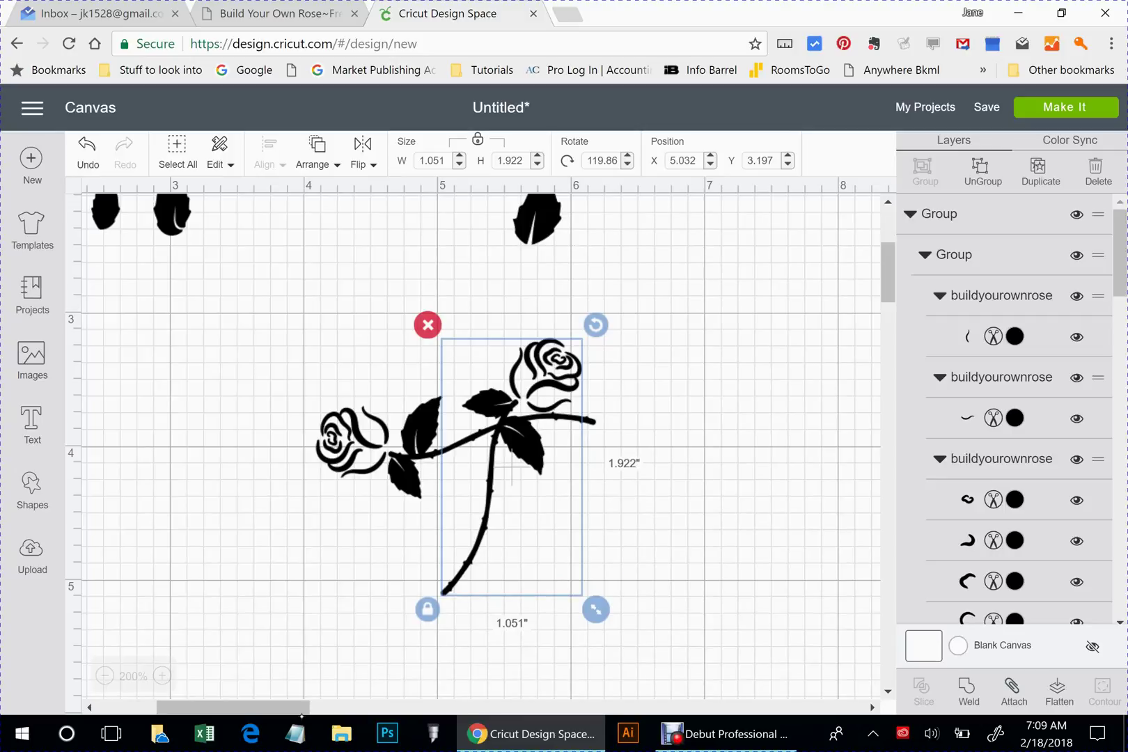
# Ungroup the copied rose and weld its leafy stem to the first rose
pyautogui.hotkey('ctrl', 'shift', 'g')
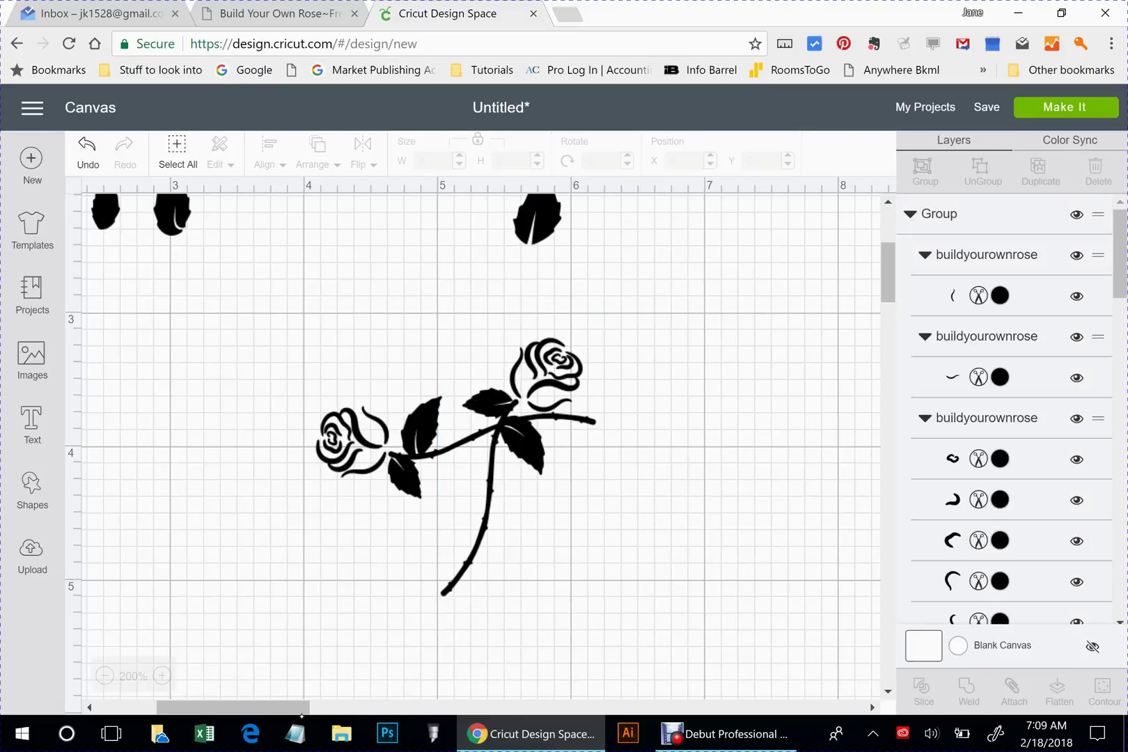
pyautogui.click(491, 492)
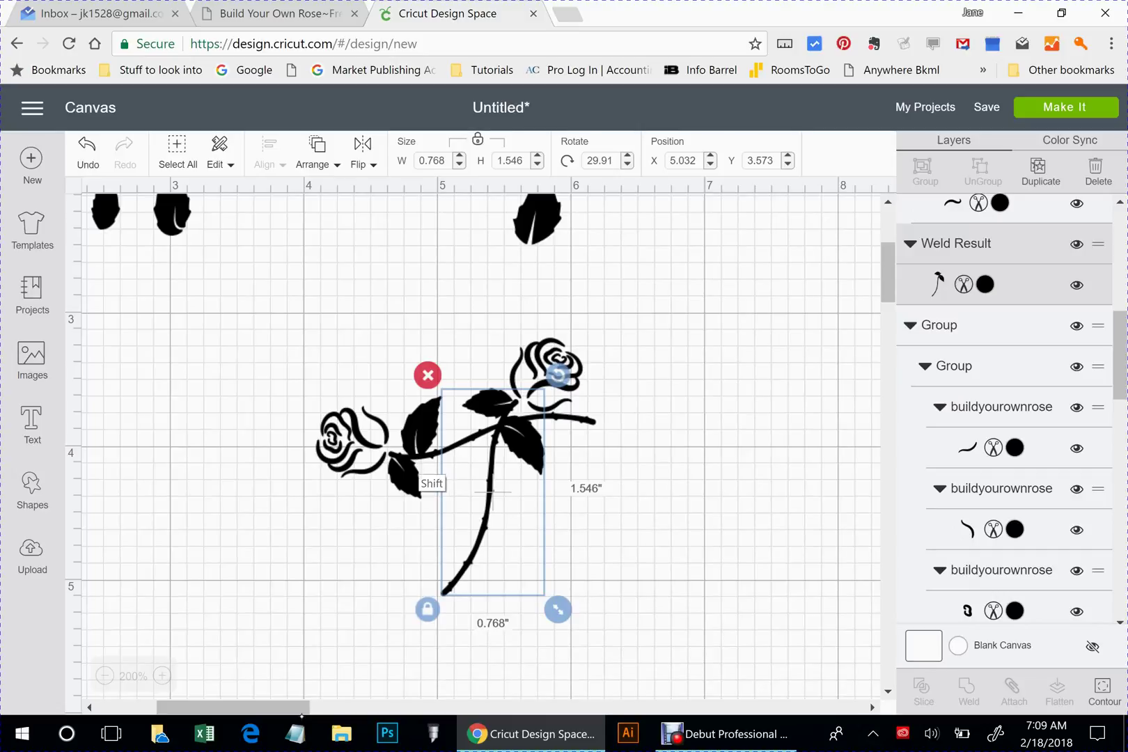
pyautogui.keyDown('shift'); pyautogui.click(413, 479); pyautogui.keyUp('shift')
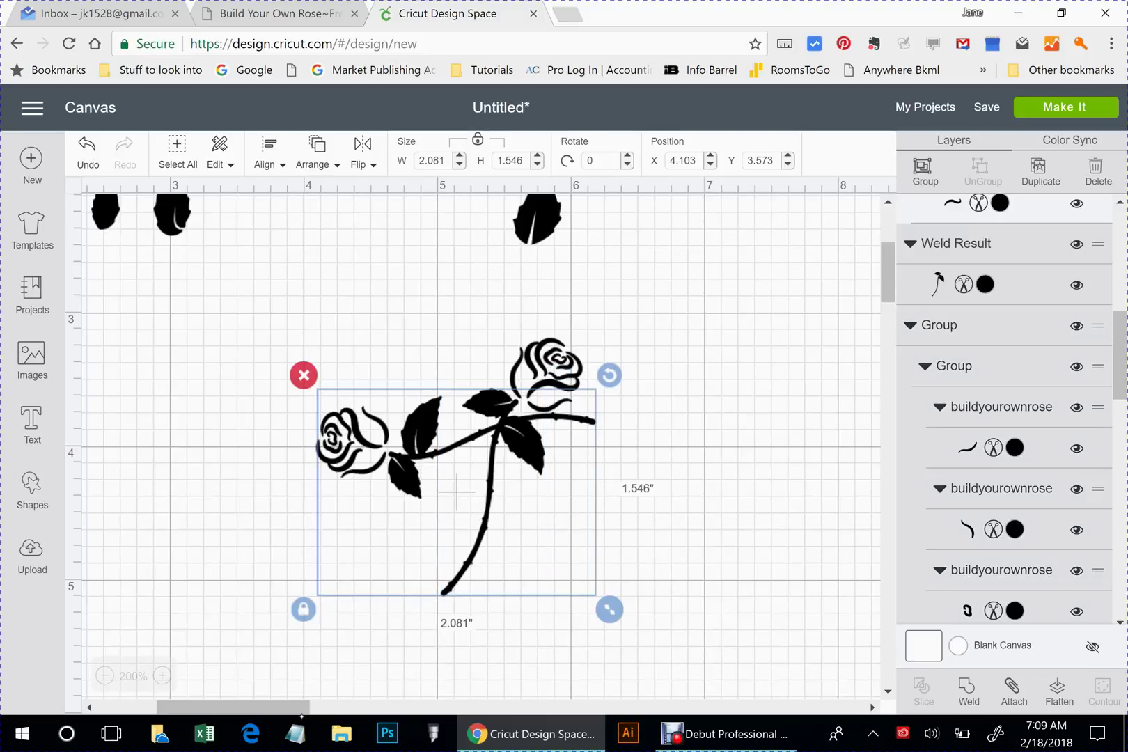
pyautogui.hotkey('ctrl', 'z')
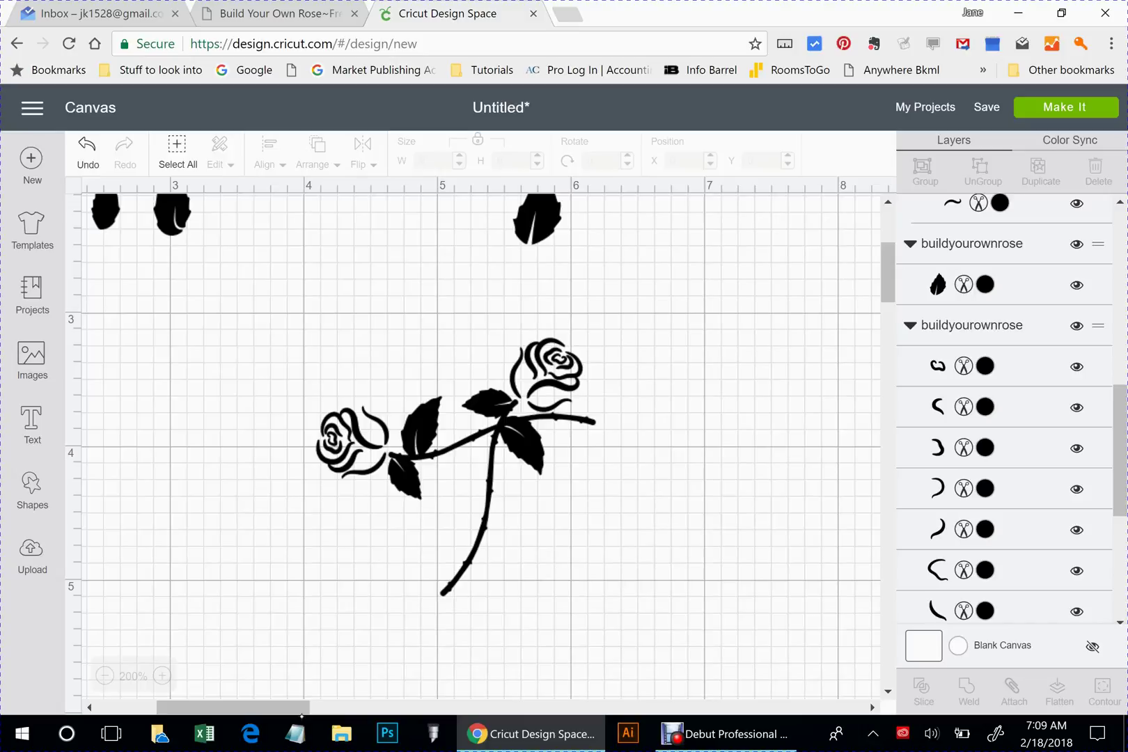
pyautogui.moveTo(483, 315); pyautogui.dragTo(594, 389)
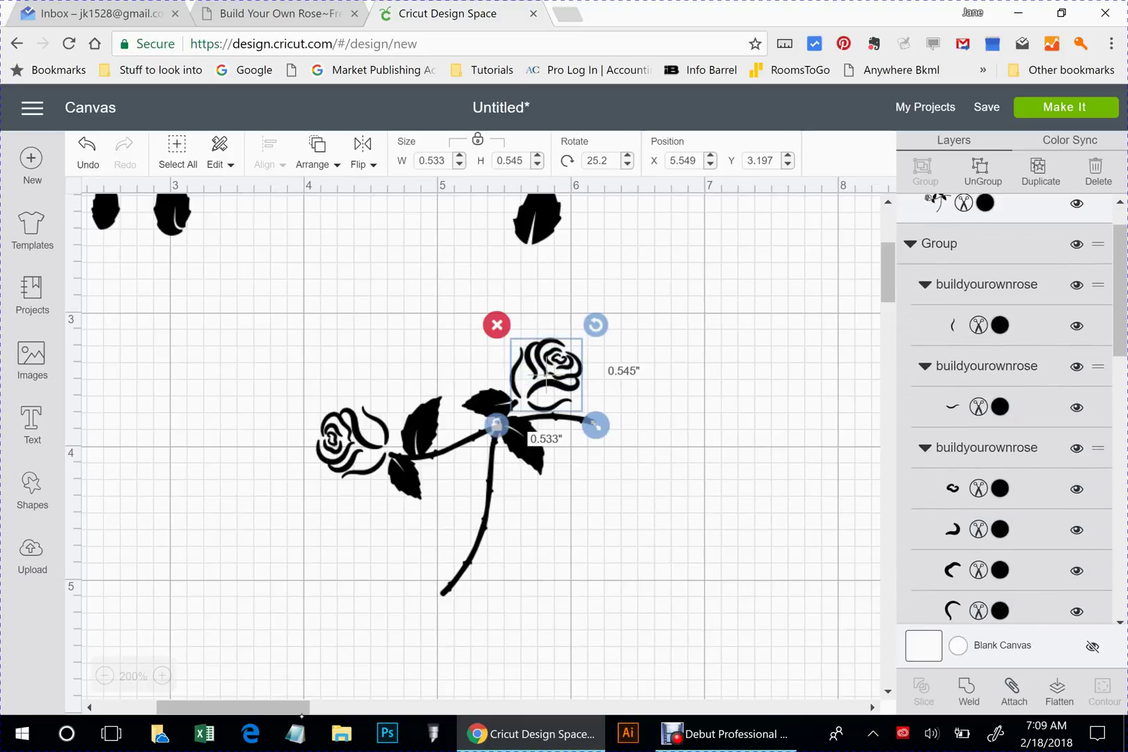
pyautogui.press('Escape')
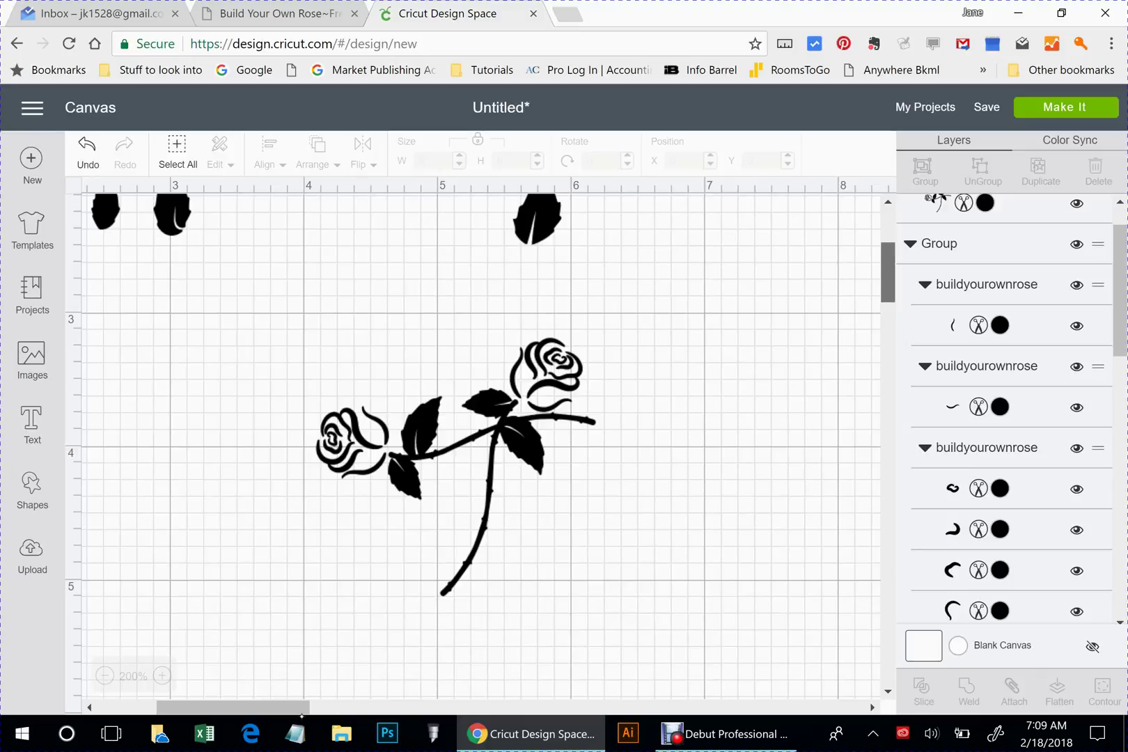
pyautogui.scroll(5, 473, 445)
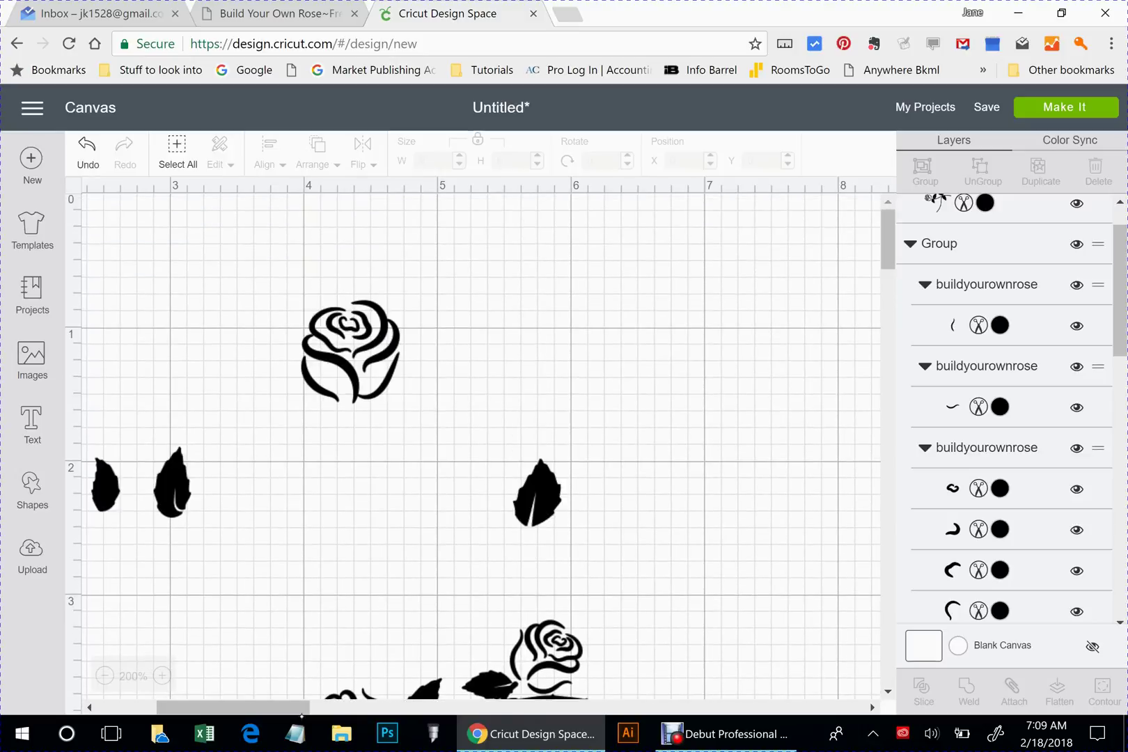
# Rotate the large single rose bloom to about 89° and move it to the right of the rose arrangement
pyautogui.moveTo(269, 260); pyautogui.dragTo(452, 456)
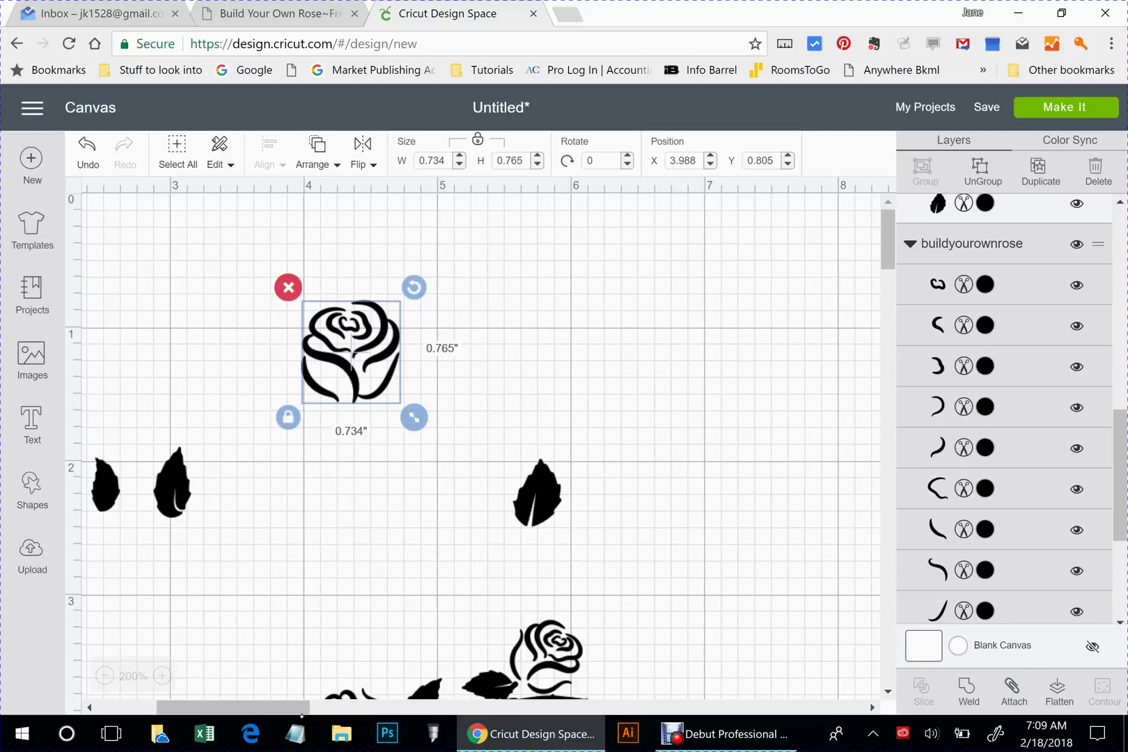
pyautogui.moveTo(351, 352); pyautogui.dragTo(727, 477)
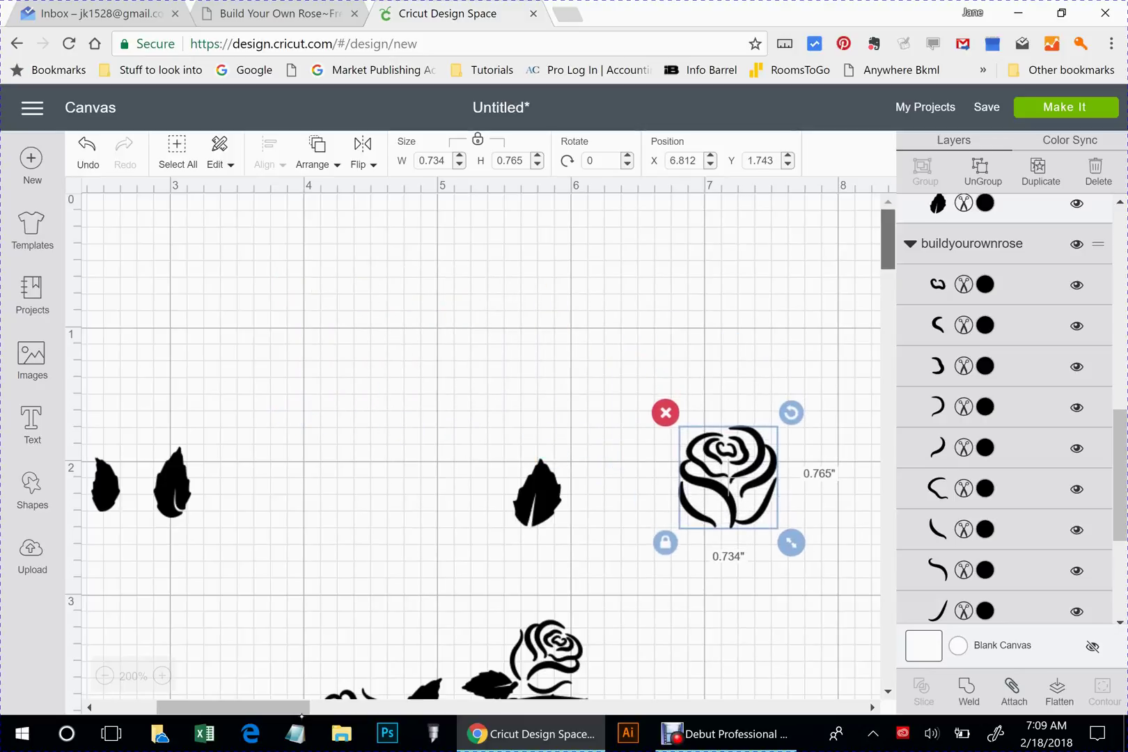
pyautogui.scroll(-4, 474, 446)
pyautogui.scroll(1, 474, 445)
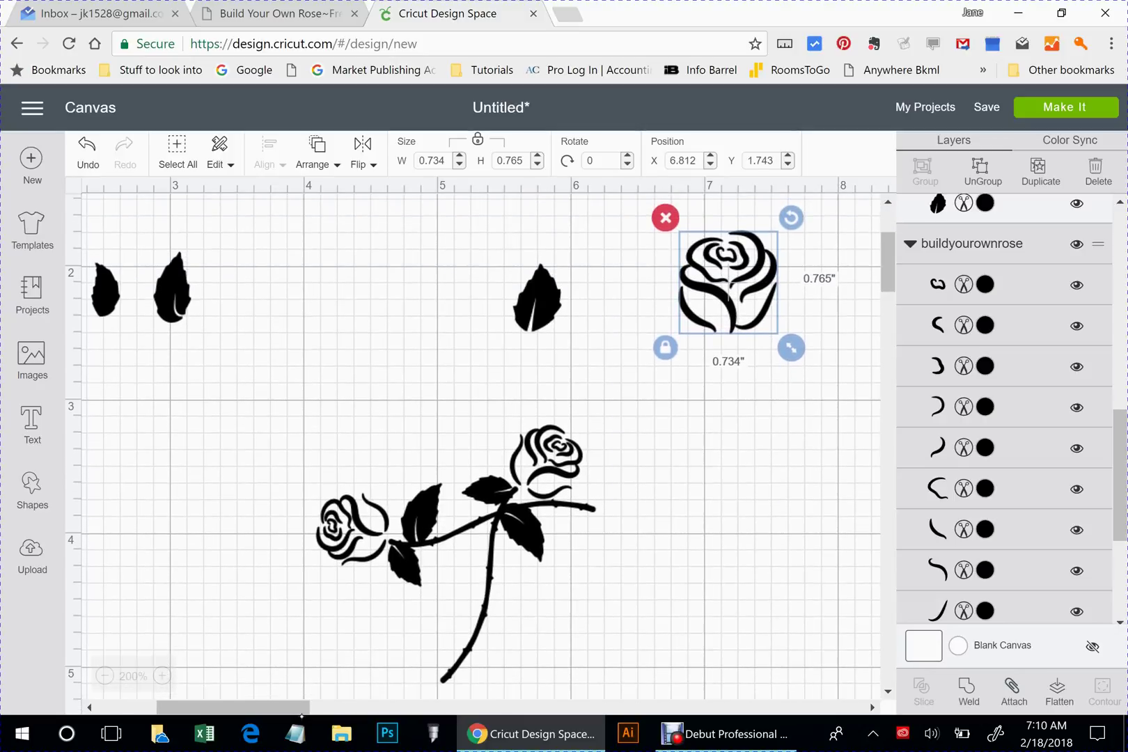
pyautogui.moveTo(791, 218); pyautogui.dragTo(794, 345)
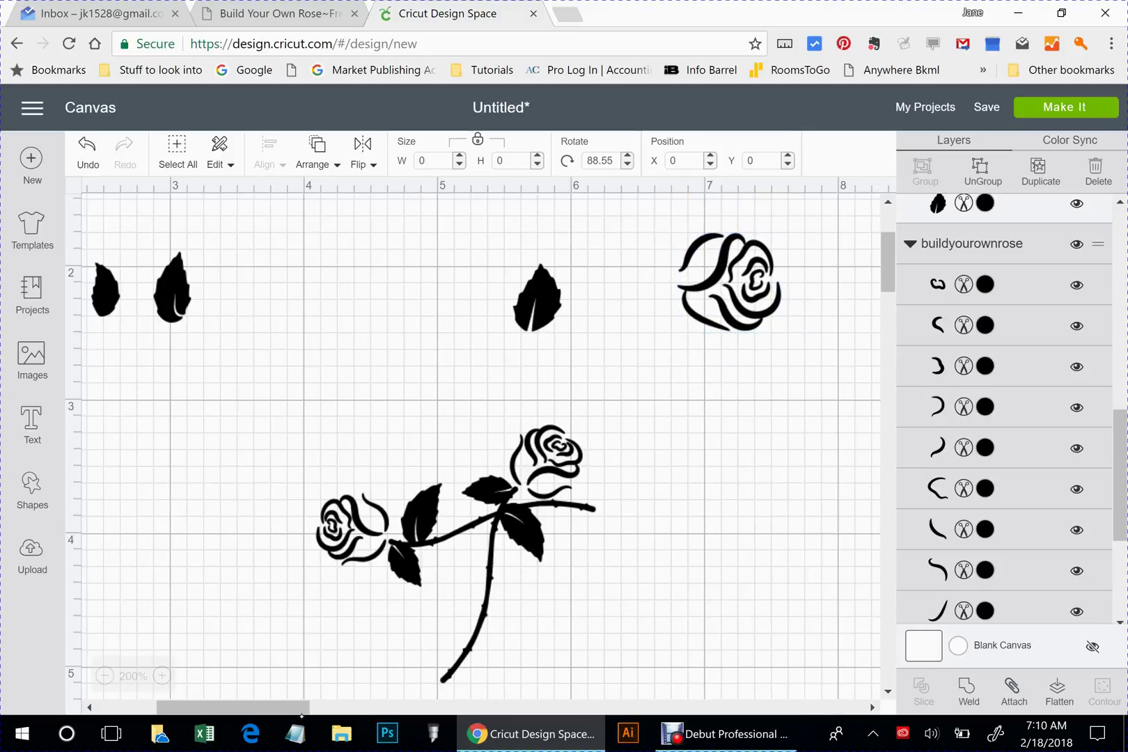
pyautogui.click(729, 282)
pyautogui.moveTo(728, 283); pyautogui.dragTo(800, 477)
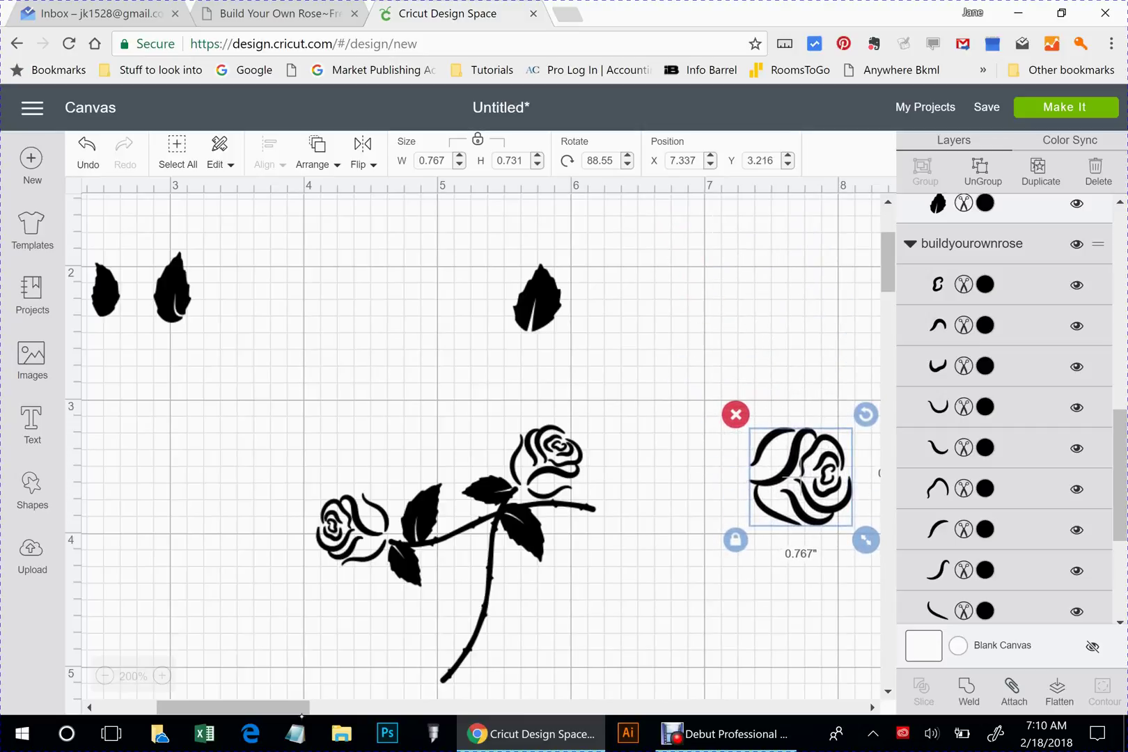
# Duplicate the single leaf, shrink and rotate it to about 24°, and place it at the end of the first rose's stem
pyautogui.click(538, 298)
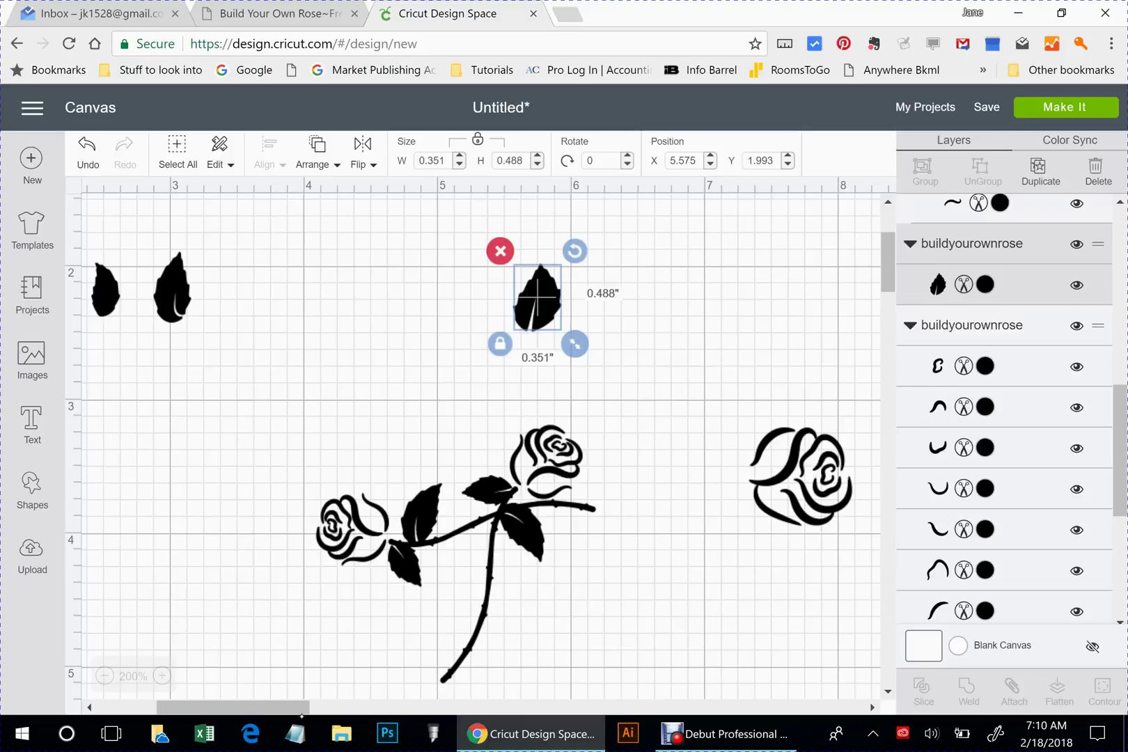
pyautogui.hotkey('ctrl', 'd')
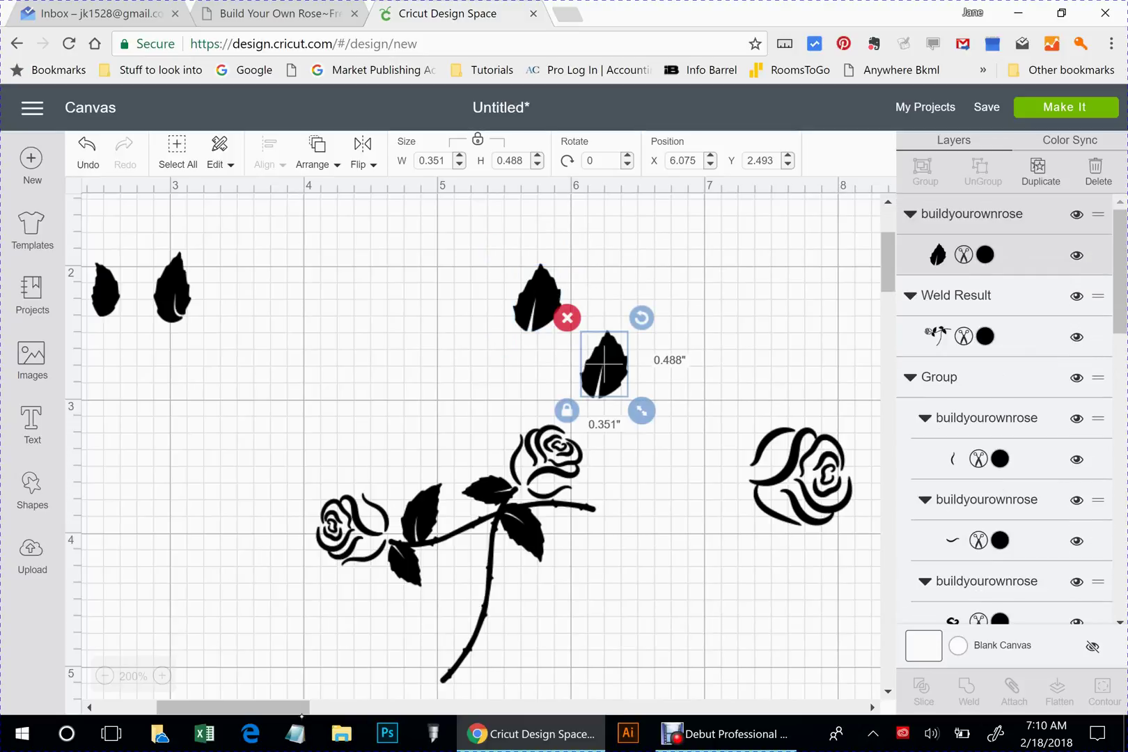
pyautogui.moveTo(641, 411); pyautogui.dragTo(591, 487)
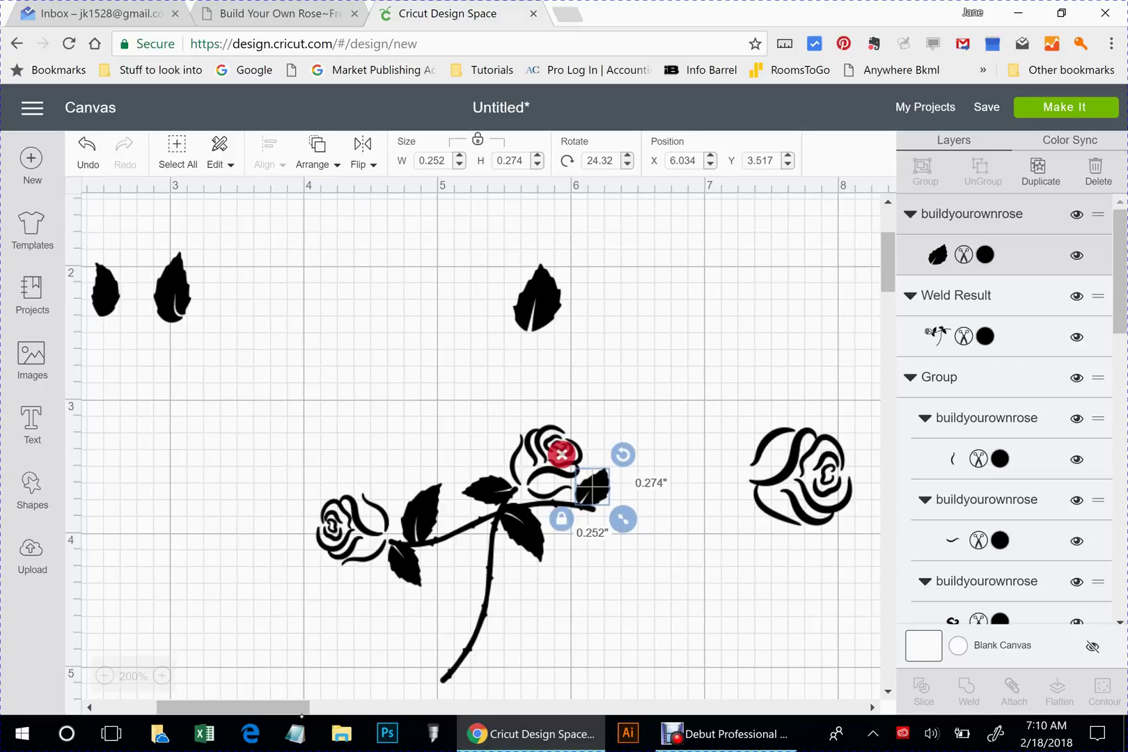
# Weld the small leaf to the joined stems and try to select the first rose's bloom separately
pyautogui.keyDown('shift'); pyautogui.click(527, 540); pyautogui.keyUp('shift')
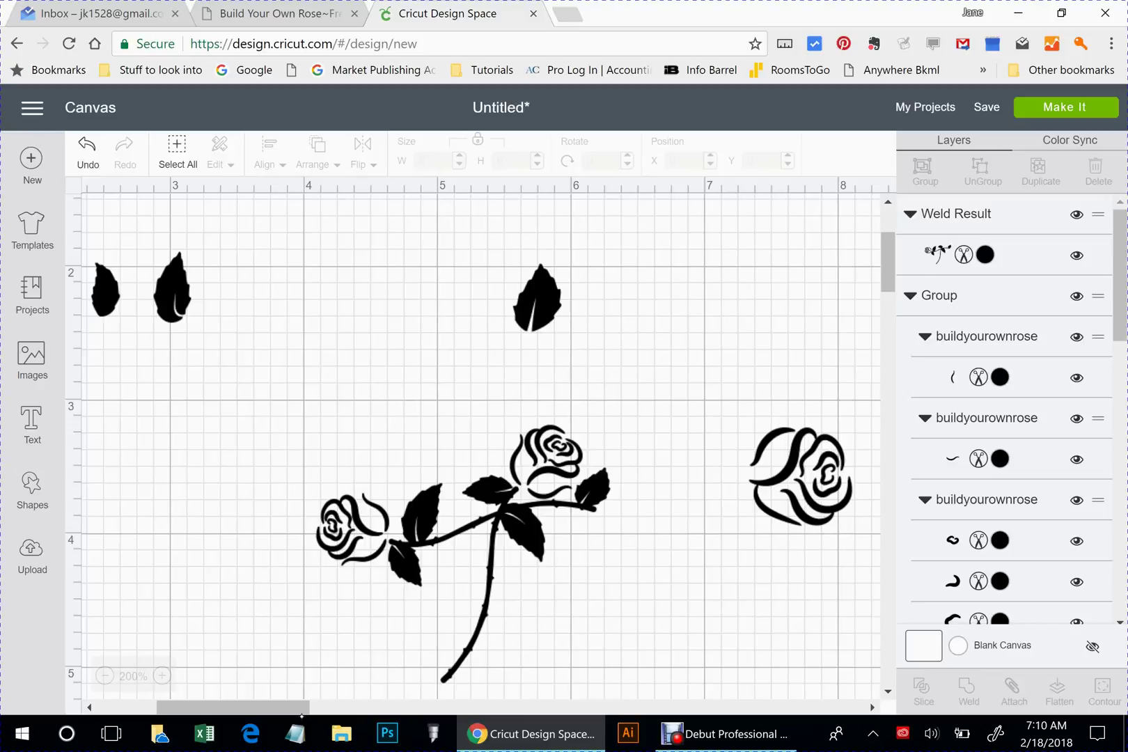
pyautogui.moveTo(288, 481); pyautogui.dragTo(366, 581)
pyautogui.moveTo(418, 522); pyautogui.dragTo(418, 523)
pyautogui.click(366, 620)
pyautogui.click(418, 522)
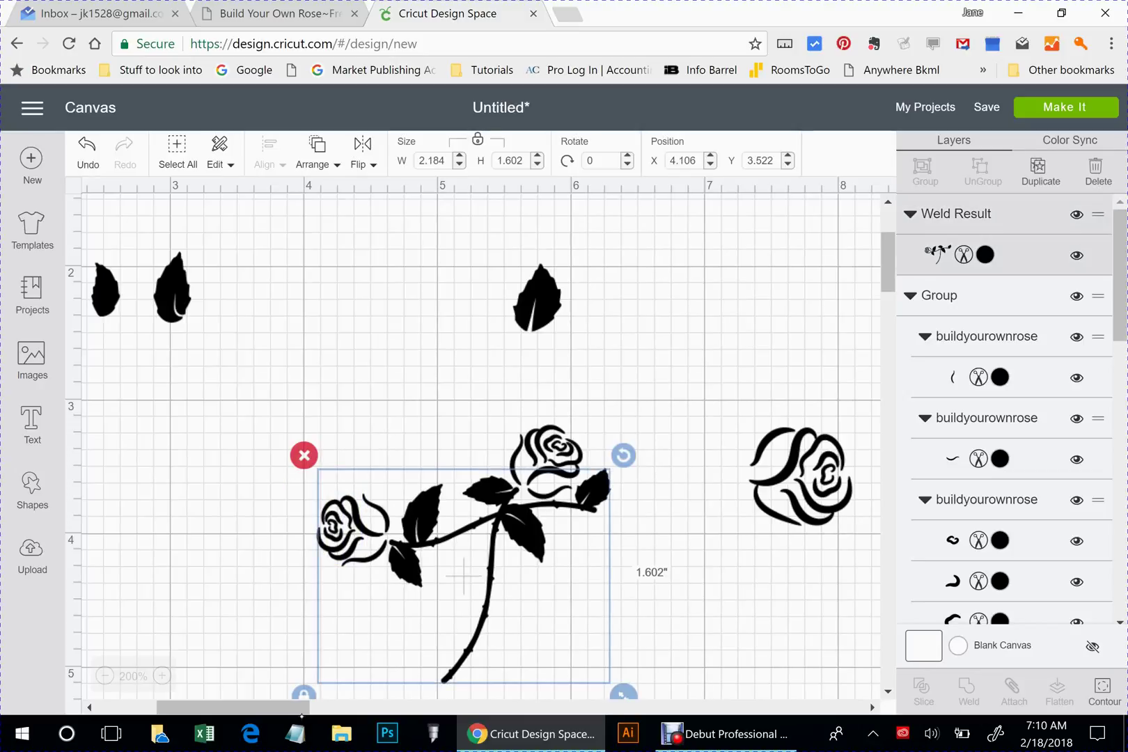
# Undo the weld of the small leaf and reselect the joined stem piece
pyautogui.hotkey('ctrl', 'z')
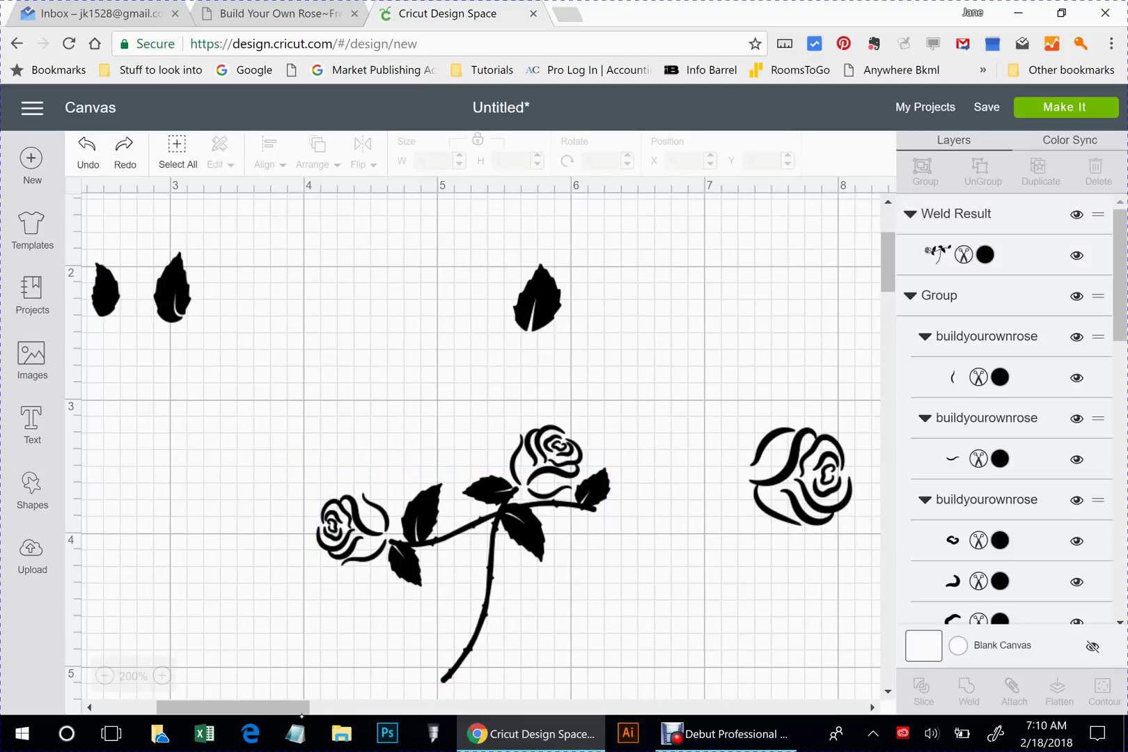
pyautogui.moveTo(282, 475); pyautogui.dragTo(370, 584)
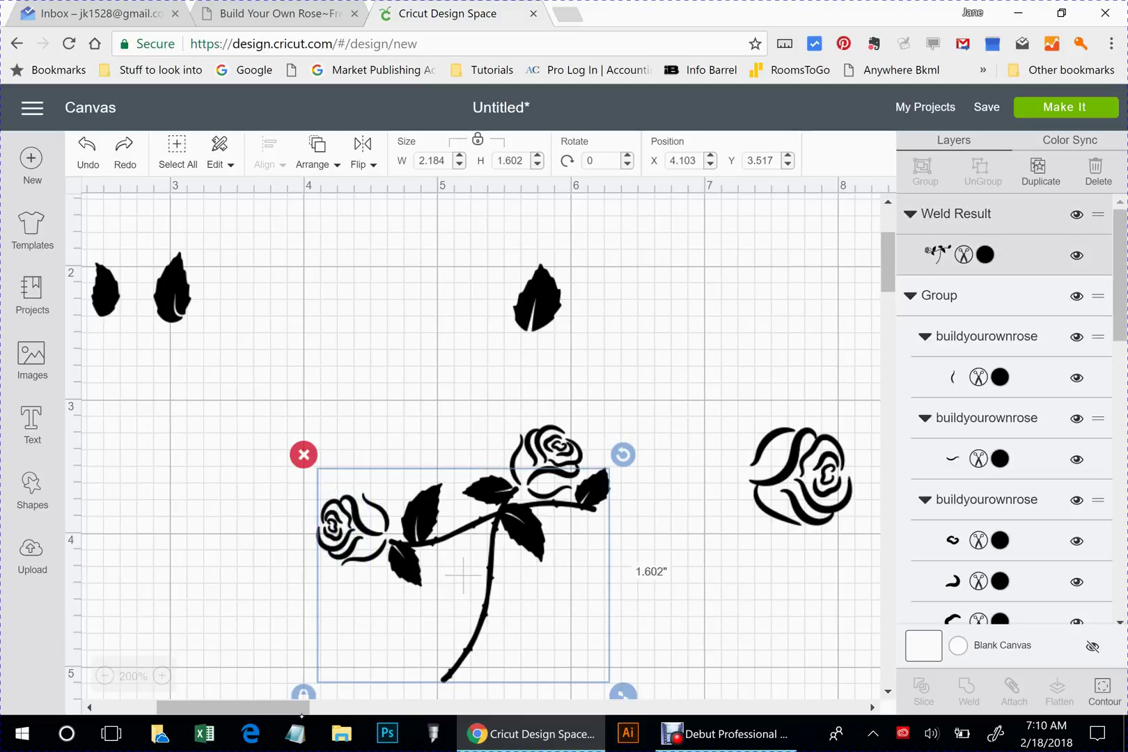
pyautogui.press('Escape')
pyautogui.hotkey('ctrl', 'z')
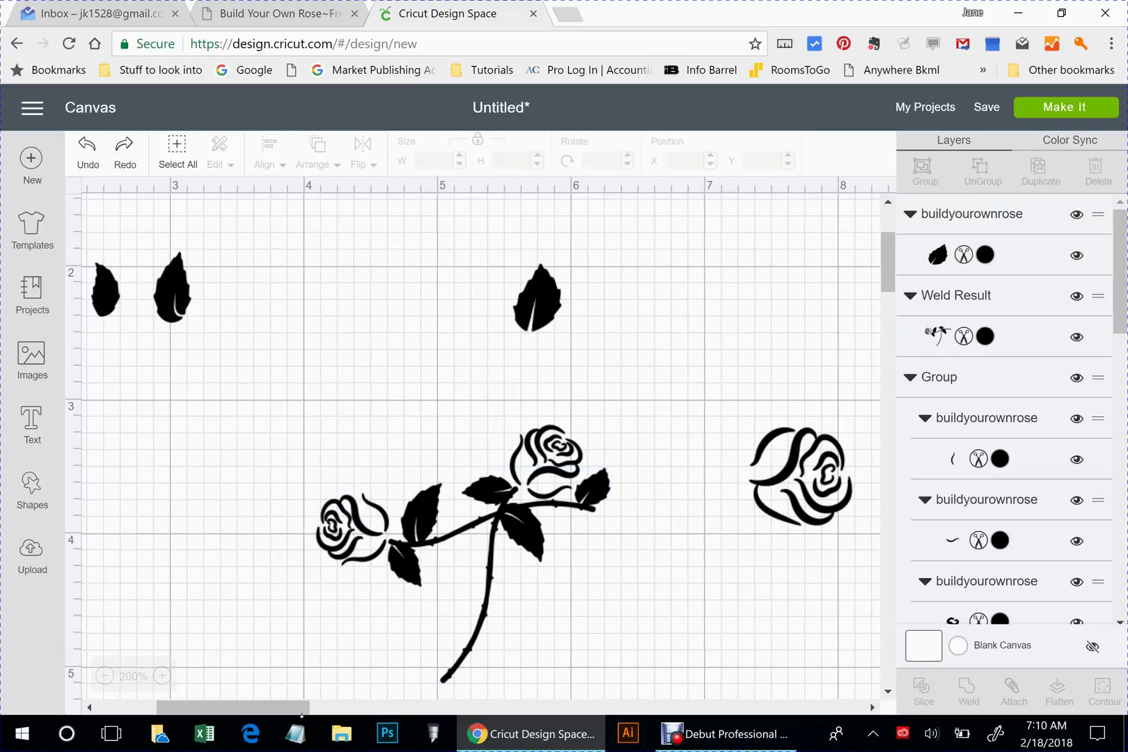
pyautogui.click(490, 578)
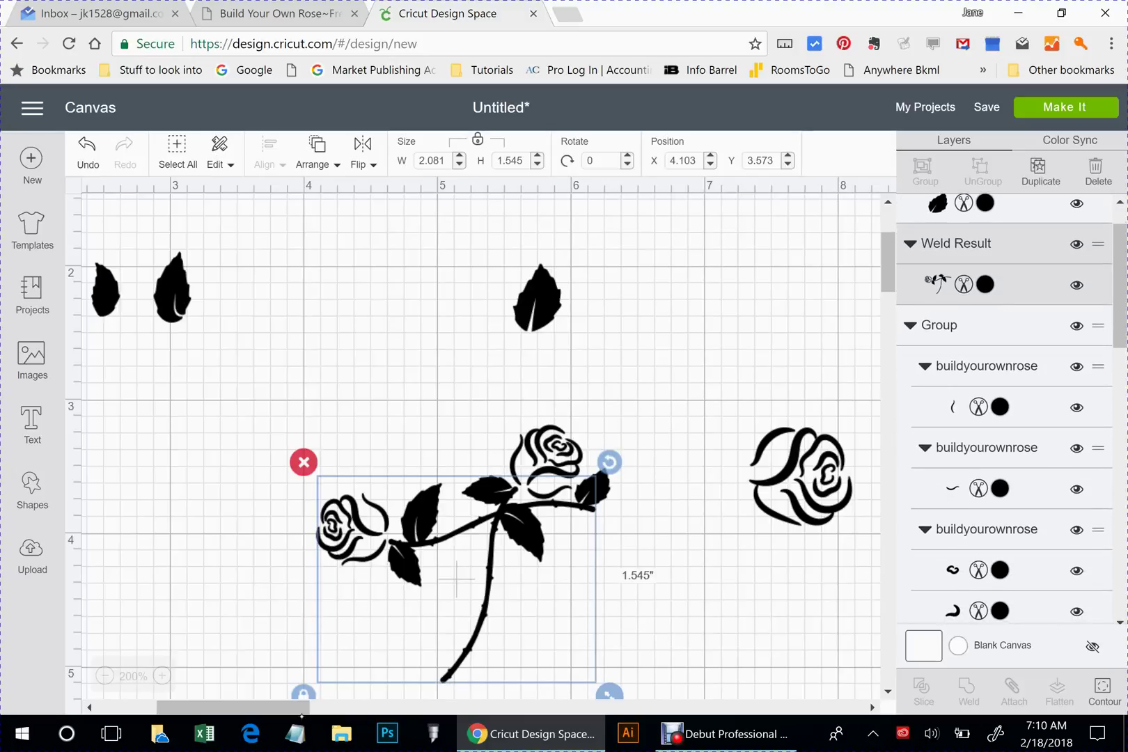
pyautogui.hotkey('ctrl', 'z')
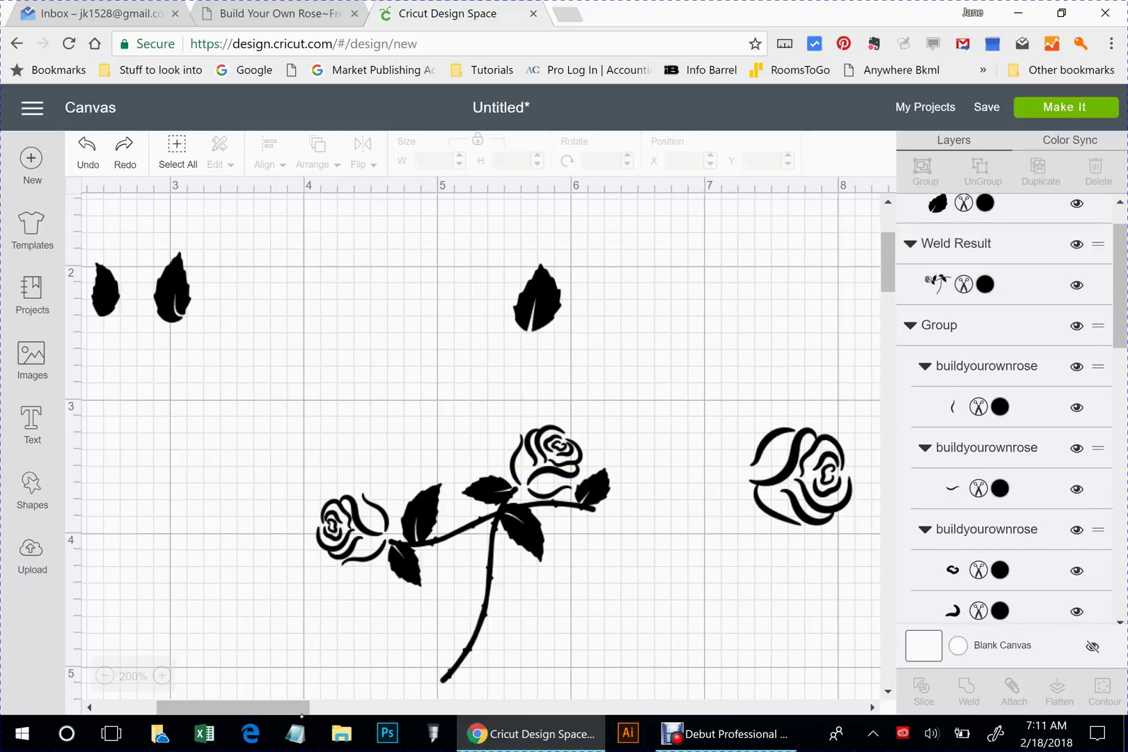
pyautogui.click(456, 578)
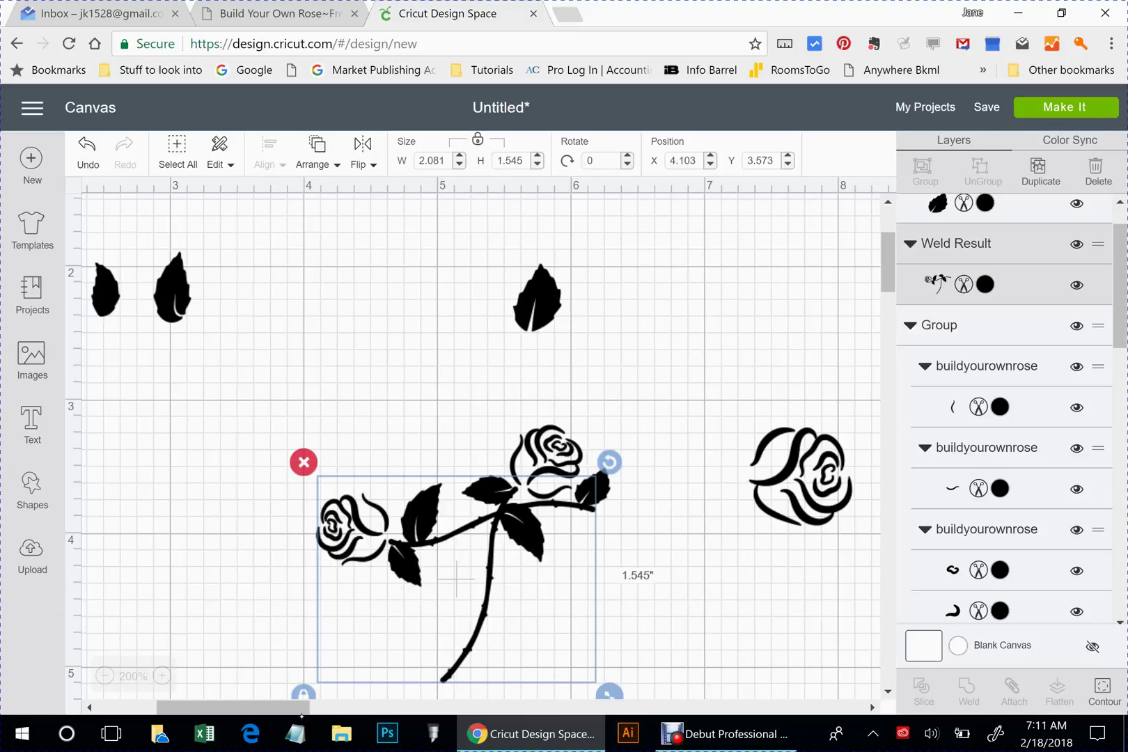
# Undo the small leaf's placement, resizing and duplication, and the large bloom's move next to the arrangement
pyautogui.hotkey('ctrl', 'z')
pyautogui.hotkey('ctrl', 'z')
pyautogui.hotkey('ctrl', 'z')
pyautogui.hotkey('ctrl', 'z')
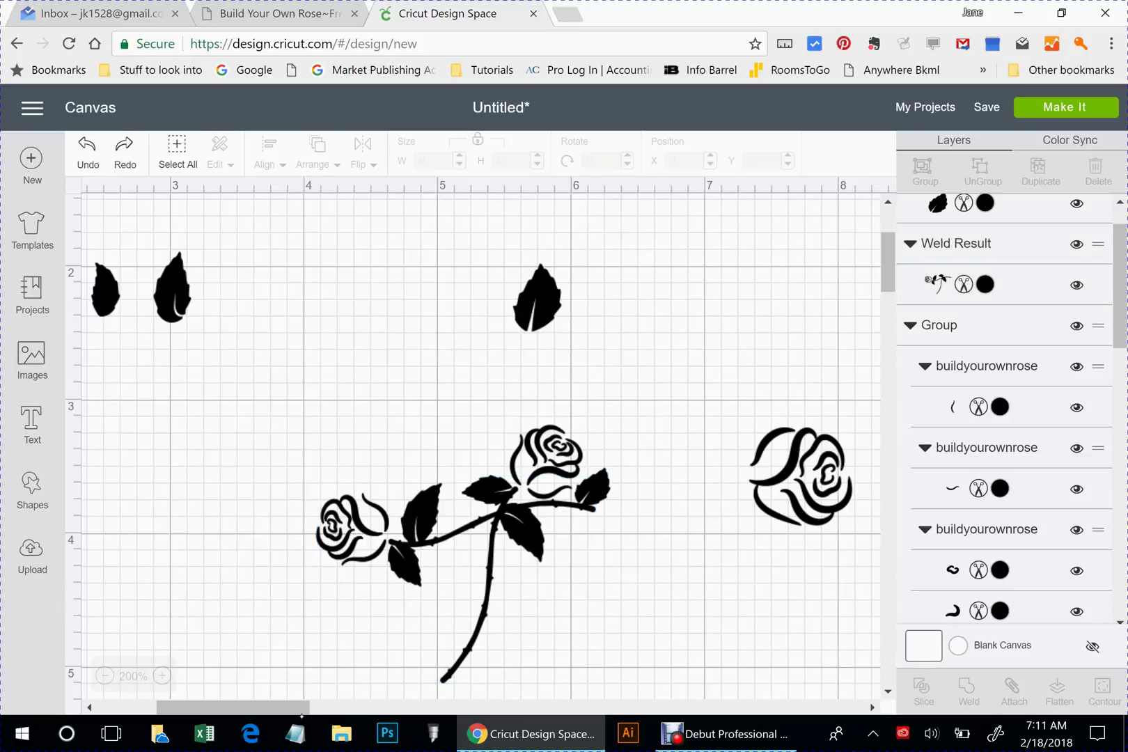
pyautogui.hotkey('ctrl', 'z')
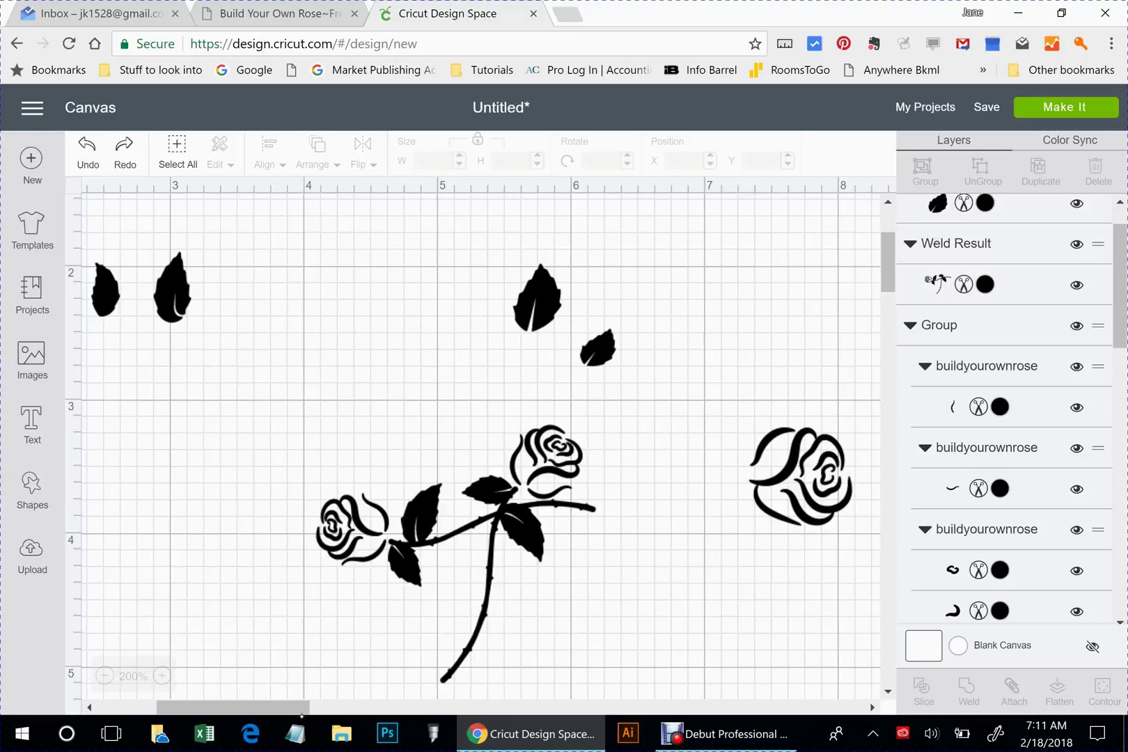
pyautogui.hotkey('ctrl', 'z')
pyautogui.hotkey('ctrl', 'z')
pyautogui.hotkey('ctrl', 'z')
pyautogui.hotkey('ctrl', 'z')
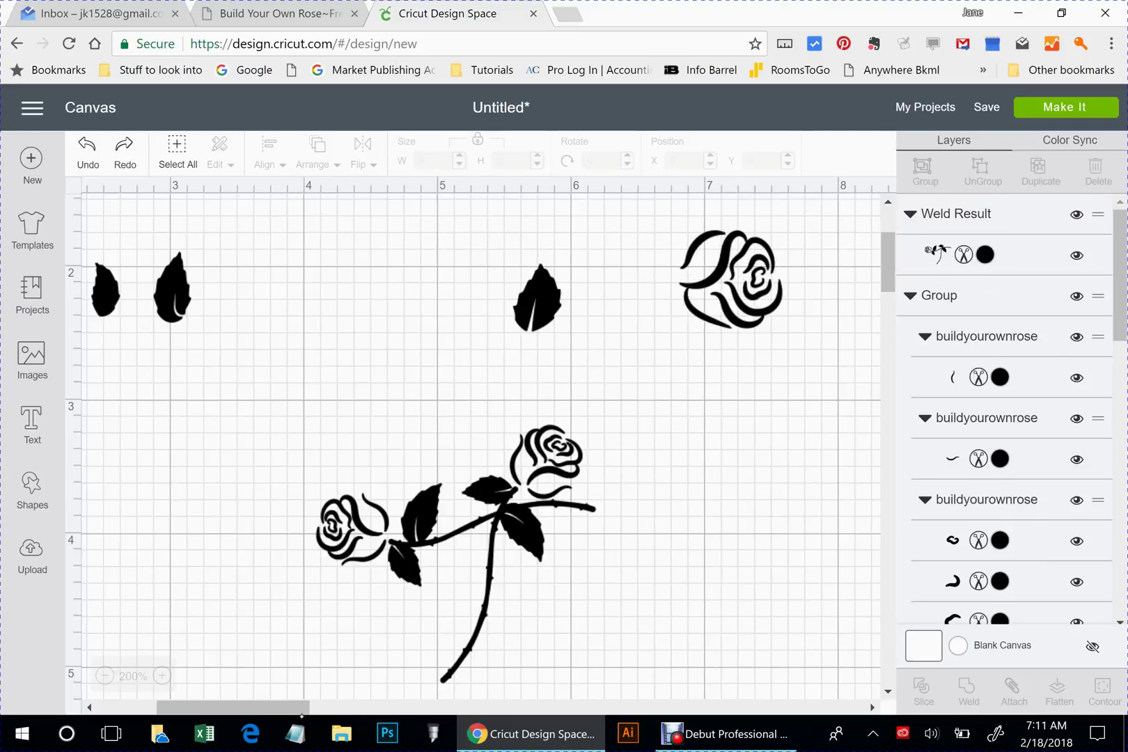
# Undo the large bloom's rotation and first move, the stem weld and the ungrouping of the copied rose
pyautogui.hotkey('ctrl', 'z')
pyautogui.hotkey('ctrl', 'z')
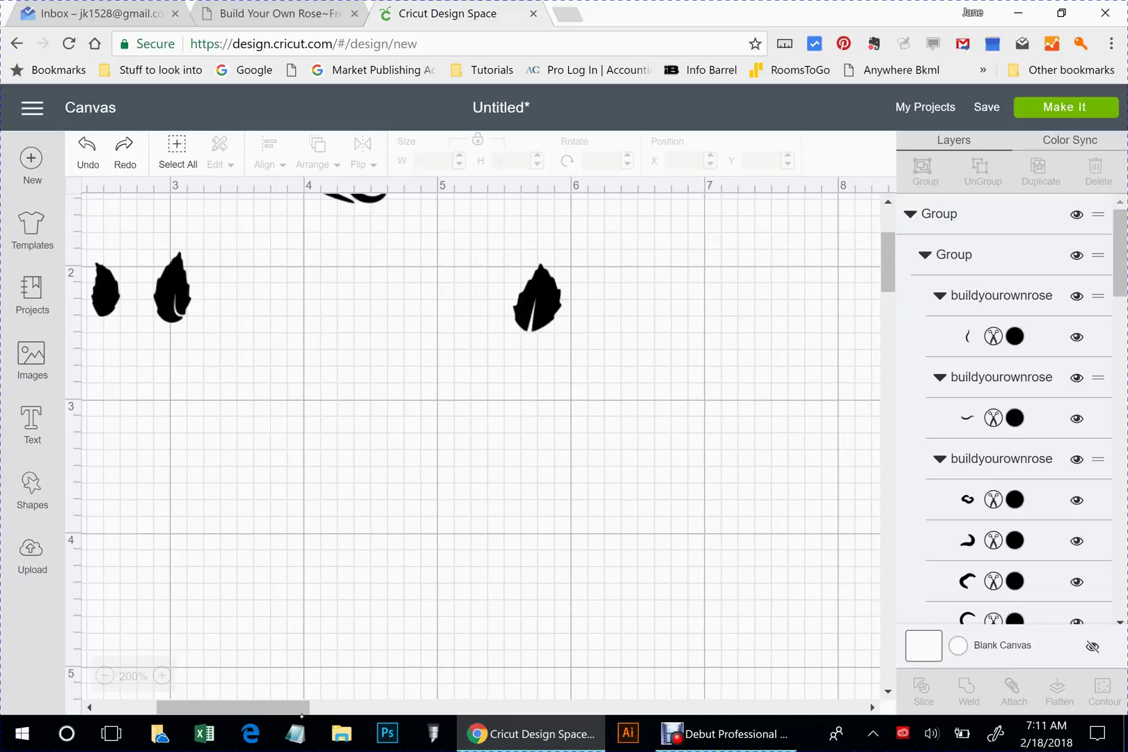
pyautogui.scroll(3, 474, 446)
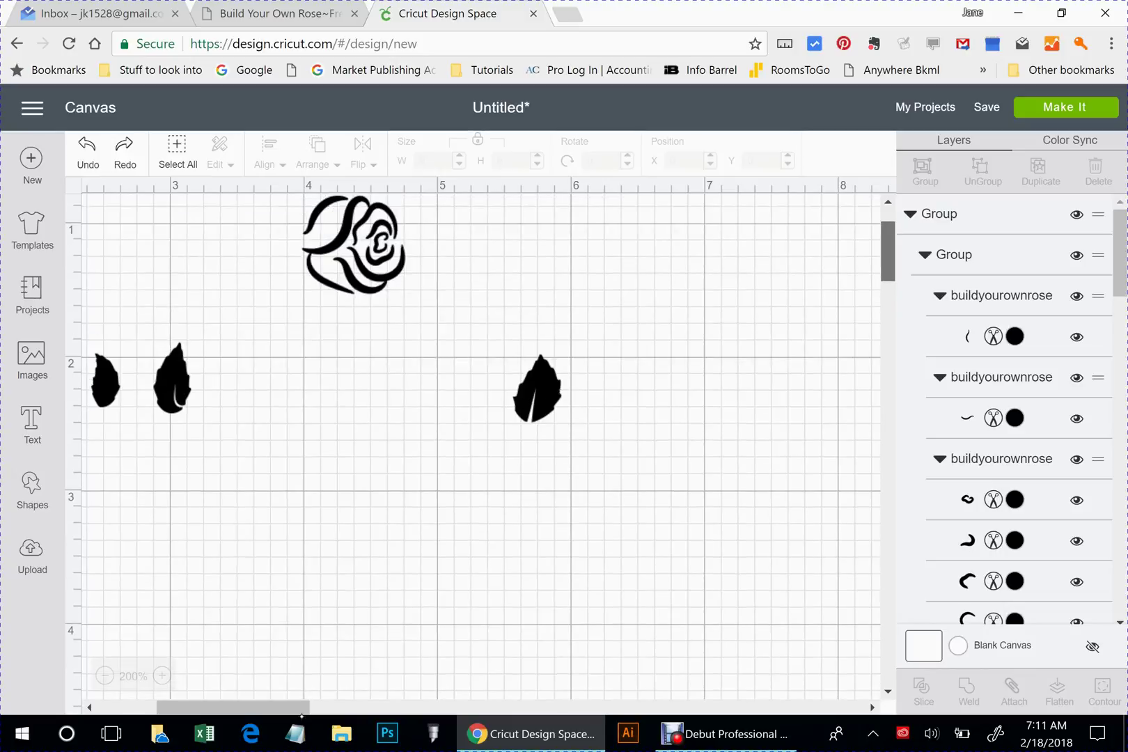
pyautogui.hotkey('ctrl', 'z')
pyautogui.hotkey('ctrl', 'z')
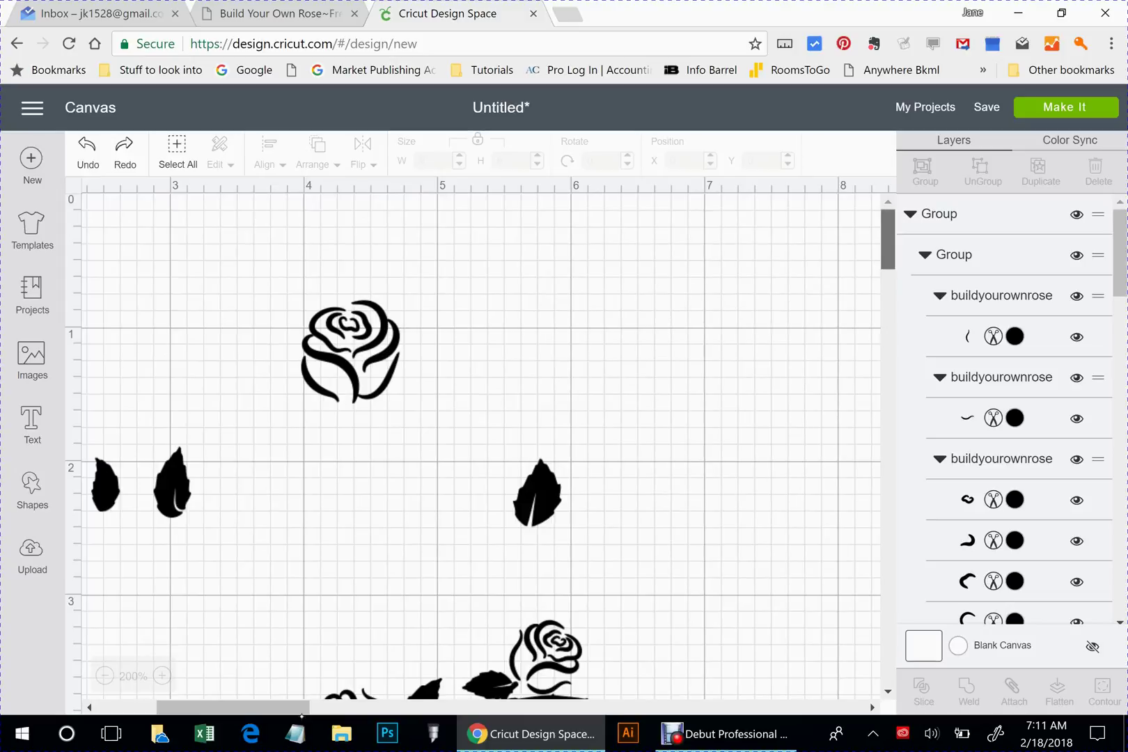
pyautogui.scroll(-5, 474, 446)
pyautogui.click(456, 426)
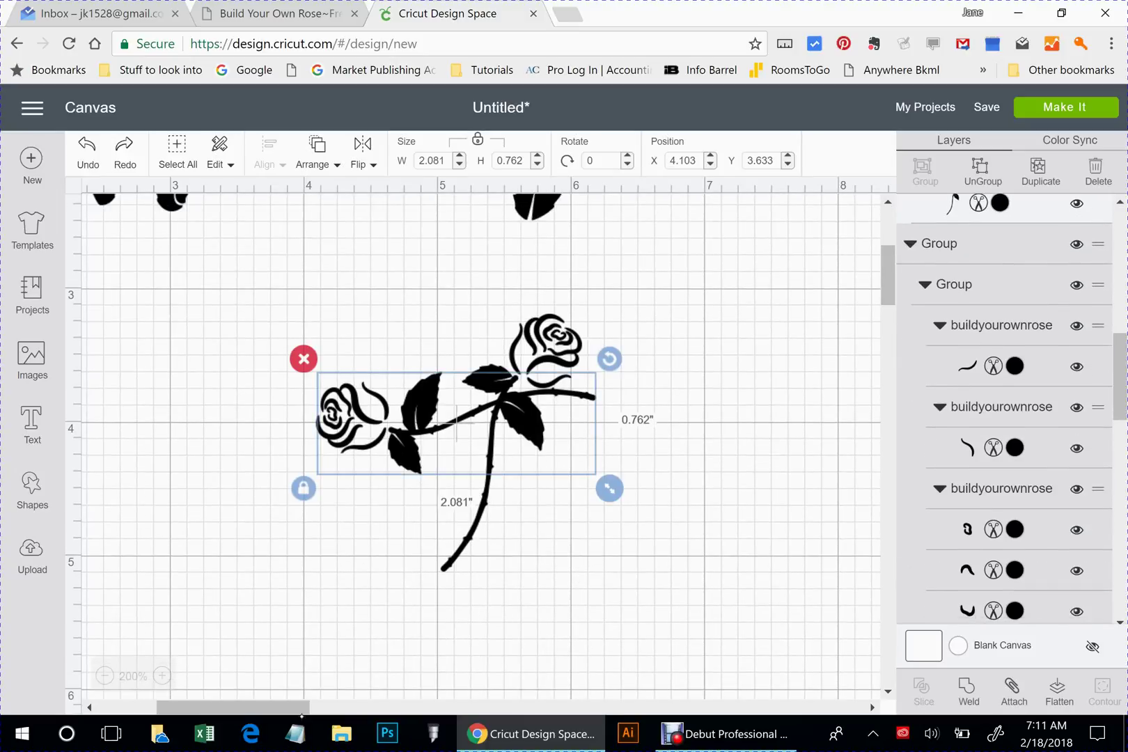
pyautogui.press('Escape')
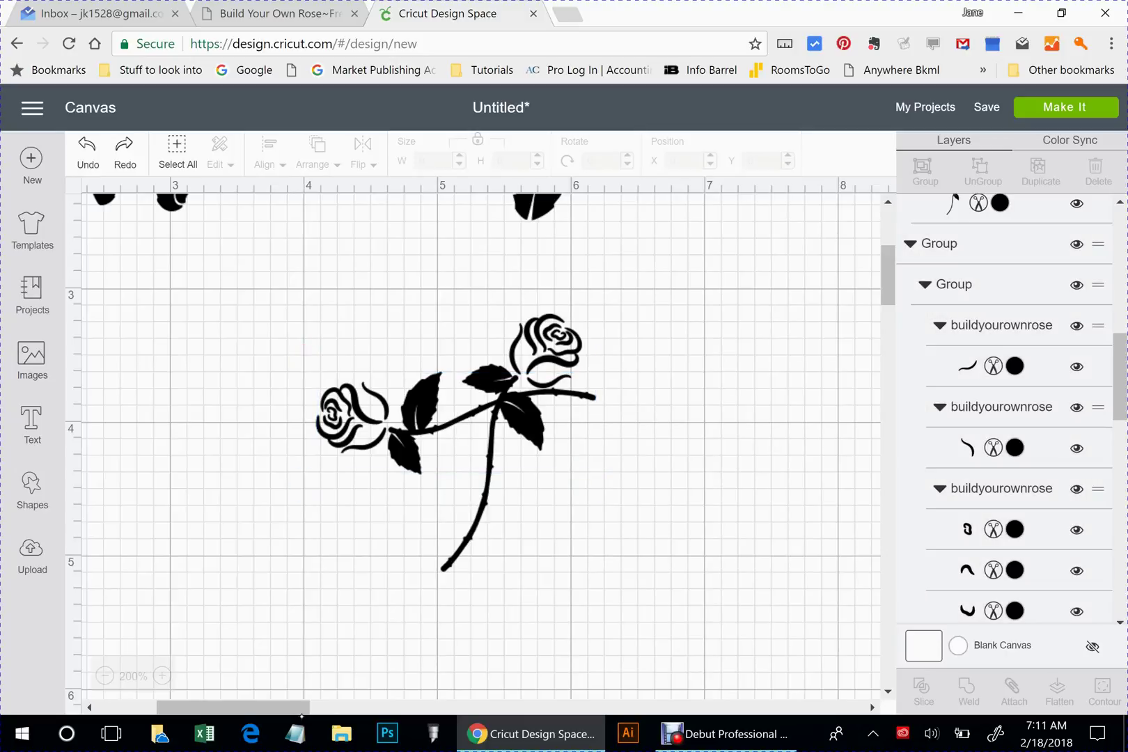
pyautogui.click(456, 424)
pyautogui.press('Escape')
pyautogui.click(457, 423)
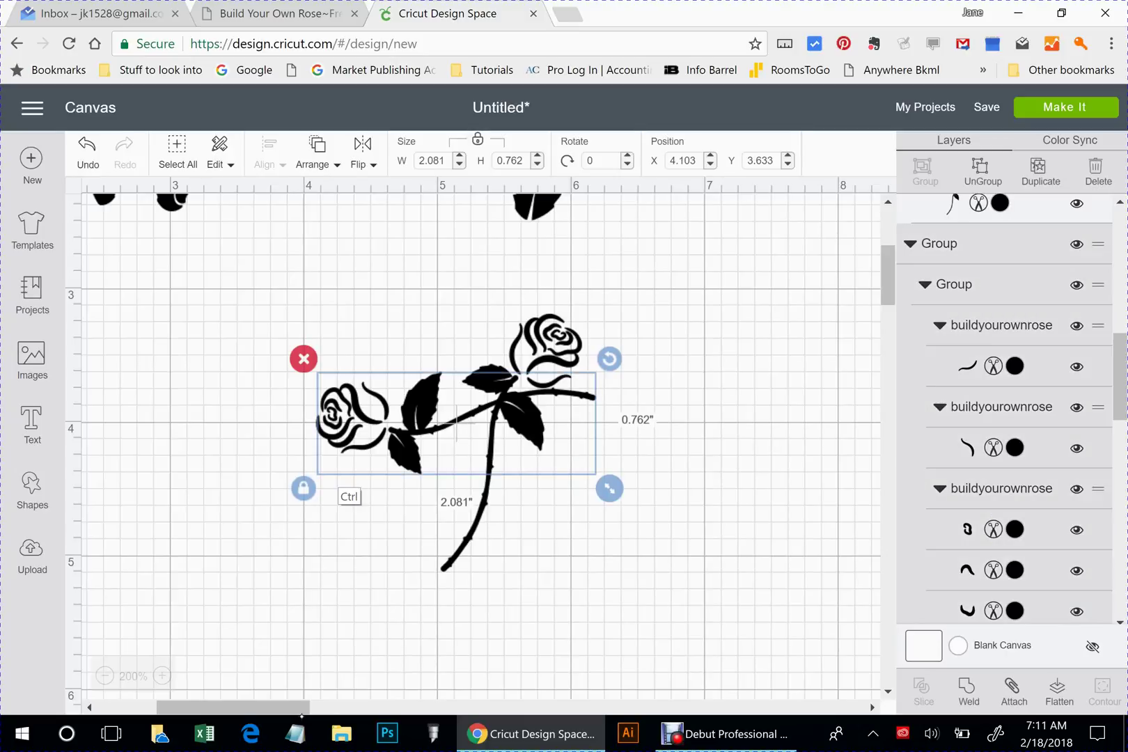
pyautogui.keyDown('ctrl'); pyautogui.click(342, 487); pyautogui.keyUp('ctrl')
# Undo the copied rose's successive placements and rotation until it lies clear below the first rose's stem
pyautogui.hotkey('ctrl', 'z')
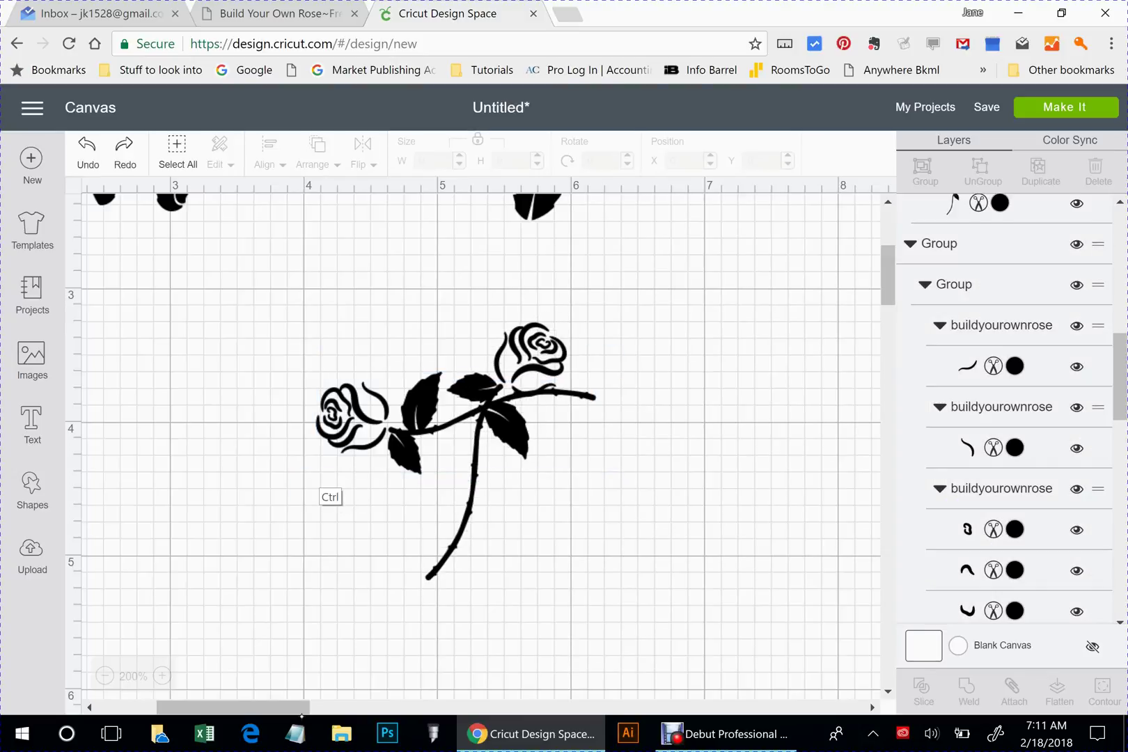
pyautogui.hotkey('ctrl', 'z')
pyautogui.hotkey('ctrl', 'z')
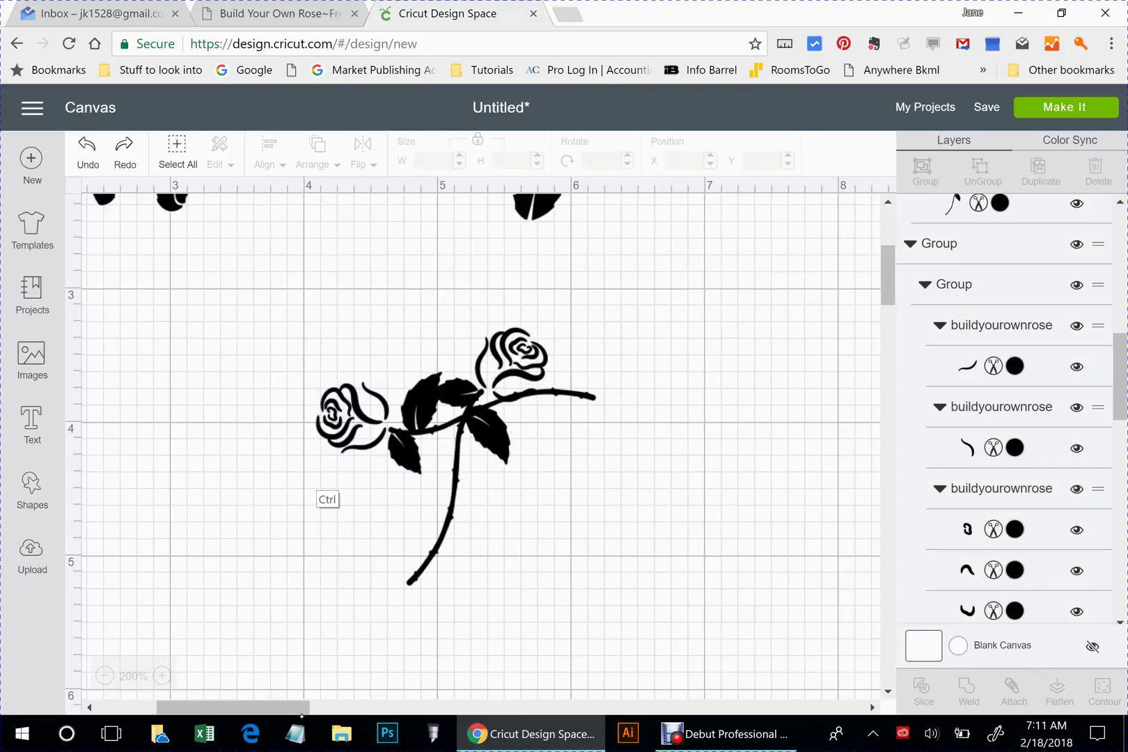
pyautogui.hotkey('ctrl', 'z')
pyautogui.hotkey('ctrl', 'z')
pyautogui.hotkey('ctrl', 'z')
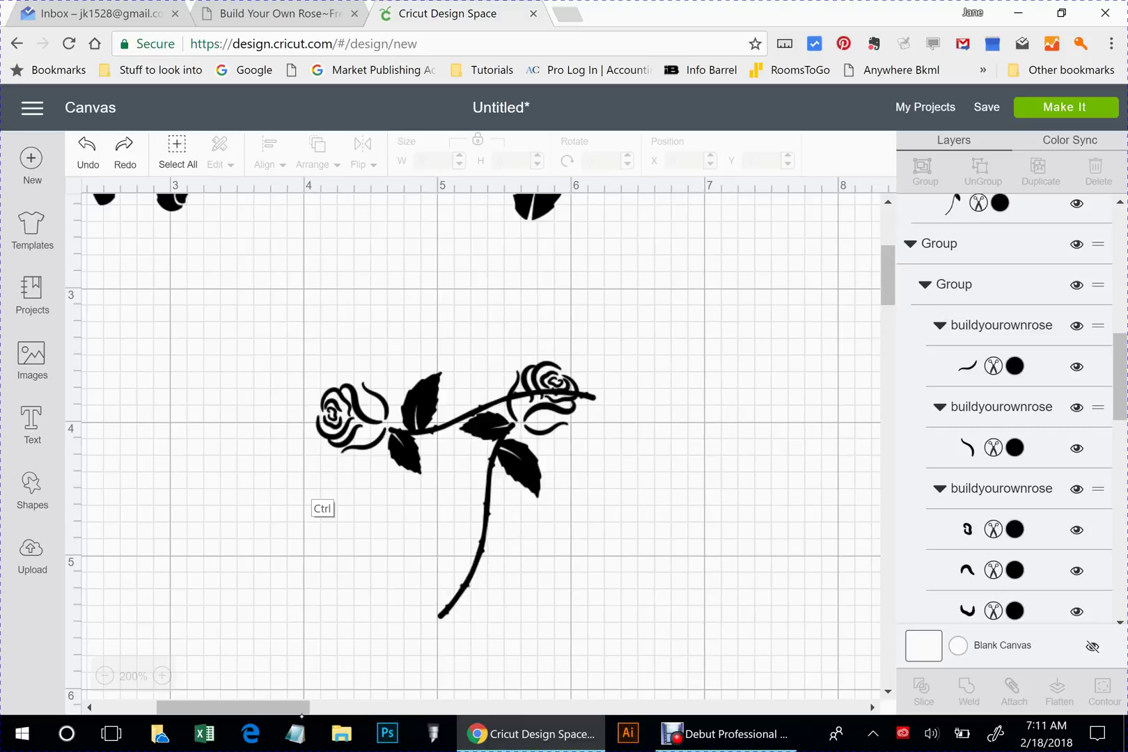
pyautogui.hotkey('ctrl', 'z')
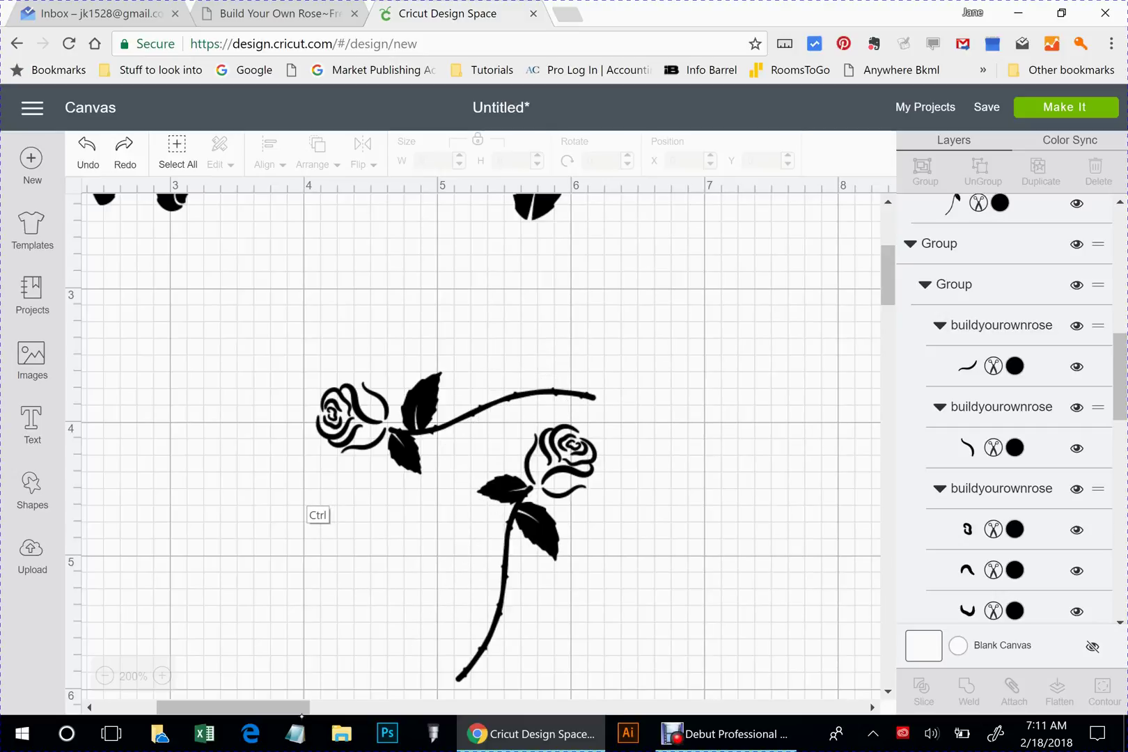
pyautogui.hotkey('ctrl', 'z')
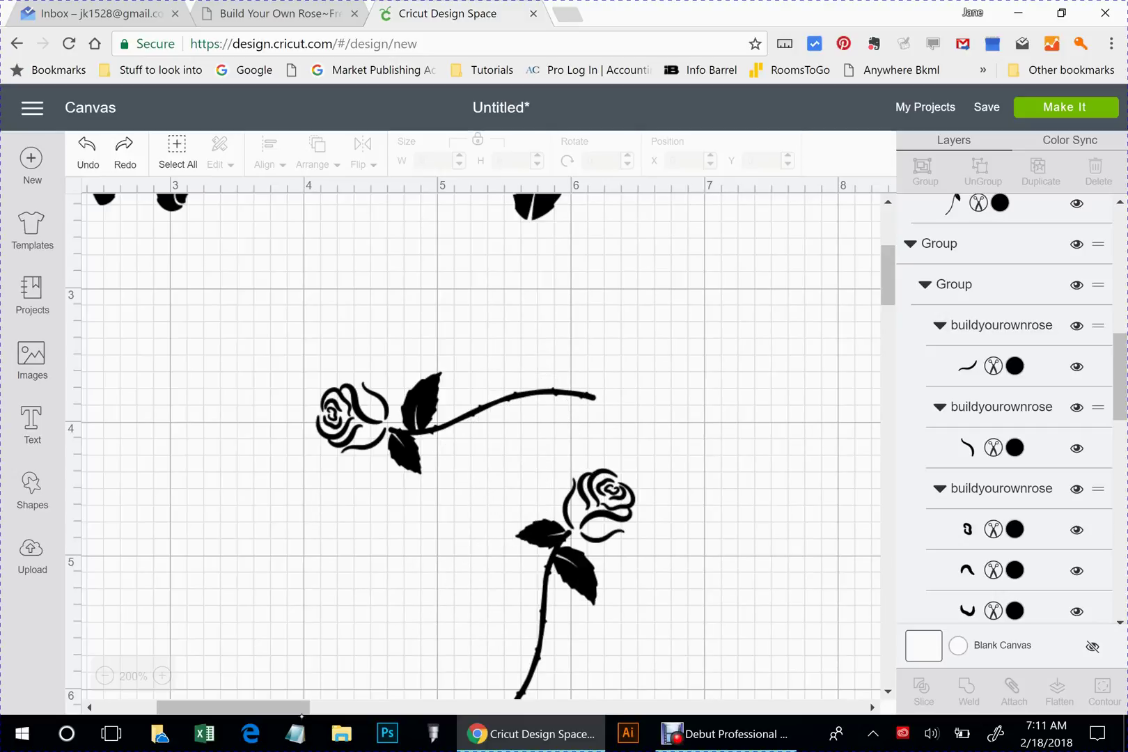
# Ungroup the first rose so its bloom selects separately, and delete the copied rose
pyautogui.click(456, 421)
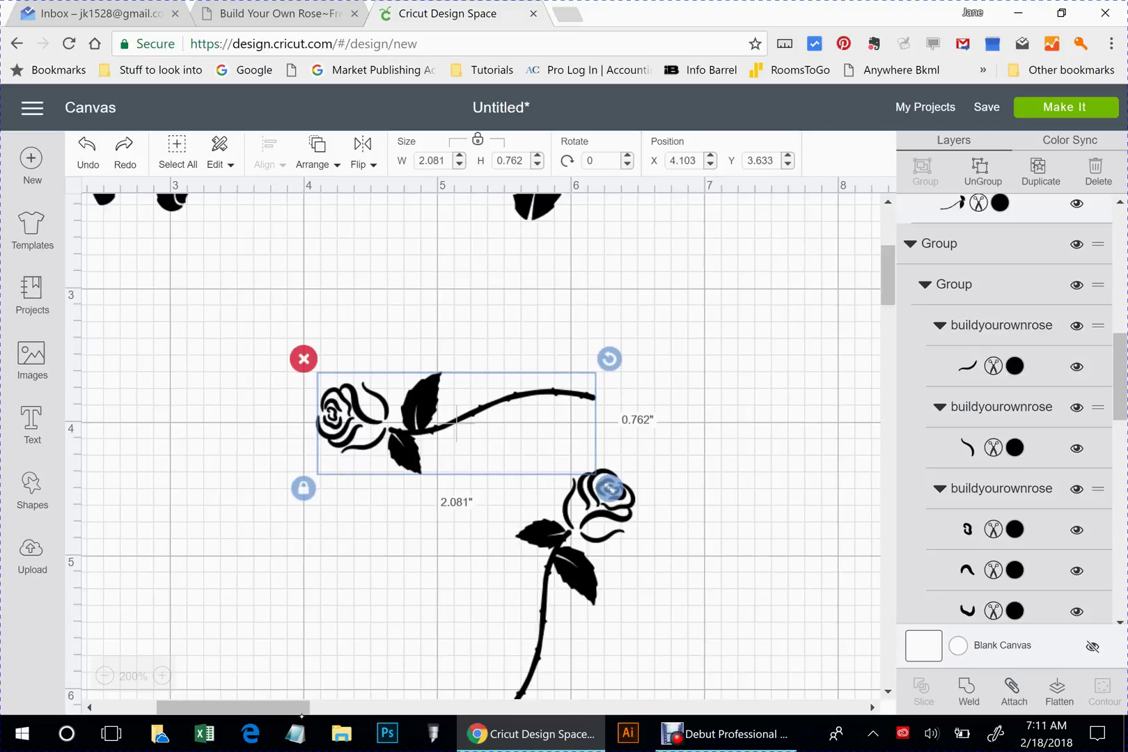
pyautogui.hotkey('ctrl', 'y')
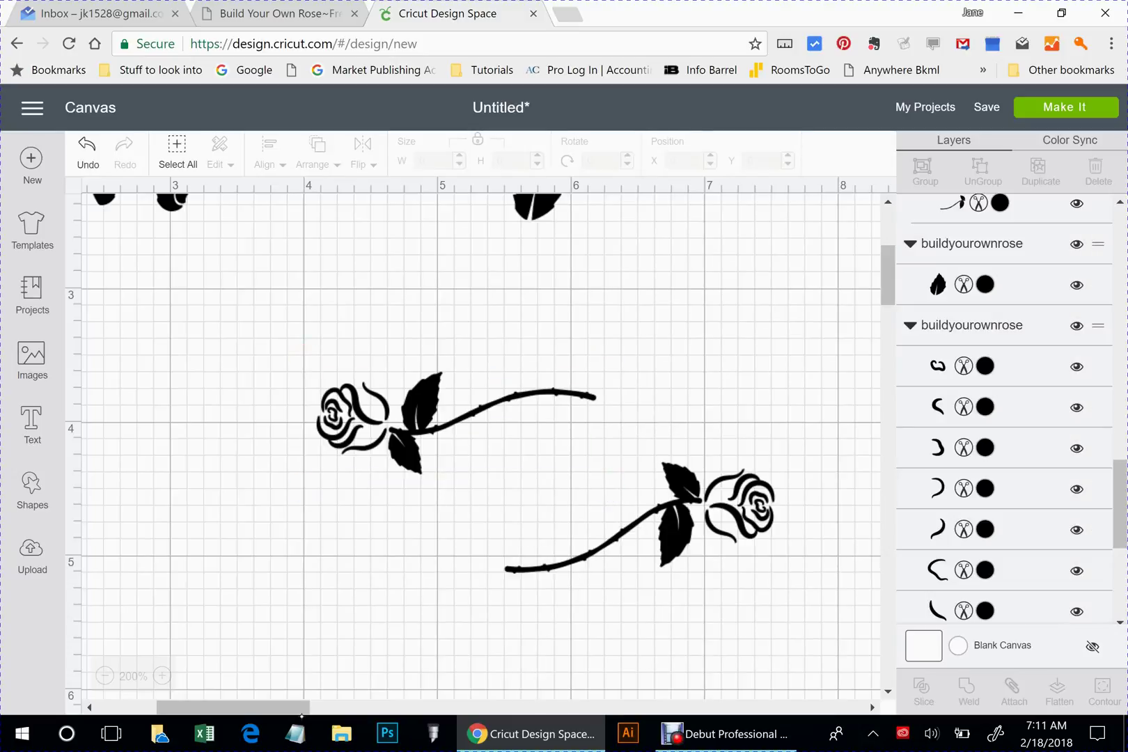
pyautogui.click(353, 418)
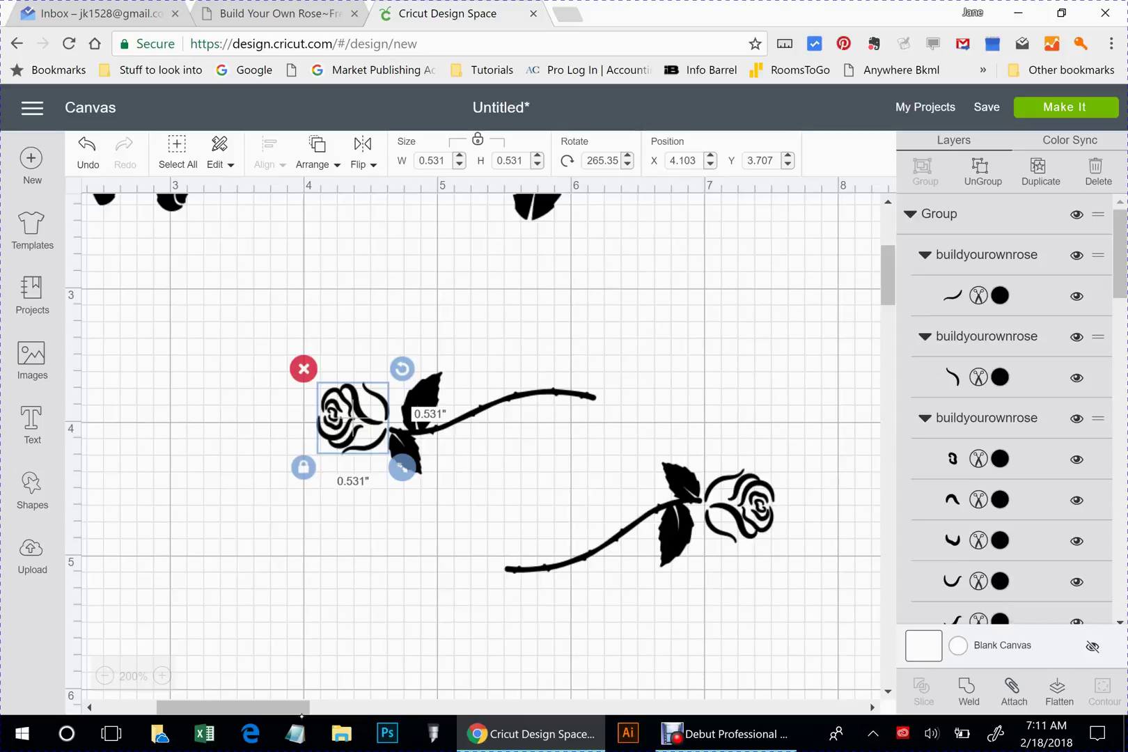
pyautogui.click(639, 518)
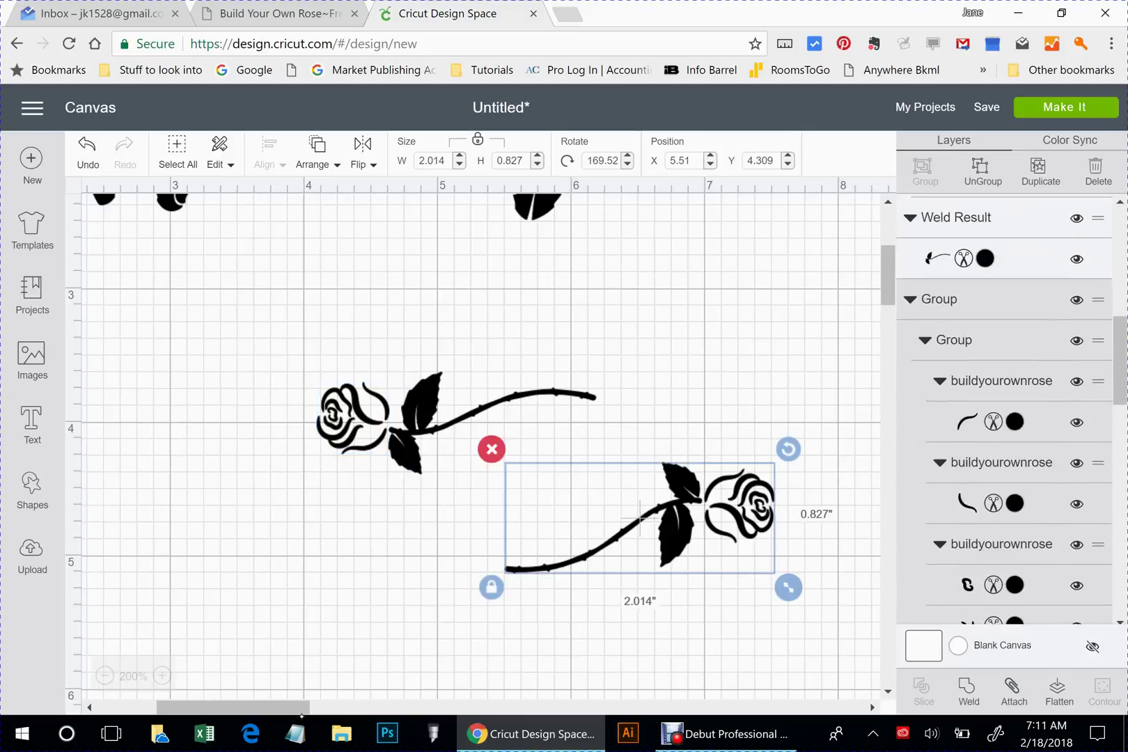
pyautogui.hotkey('ctrl', 'shift', 'g')
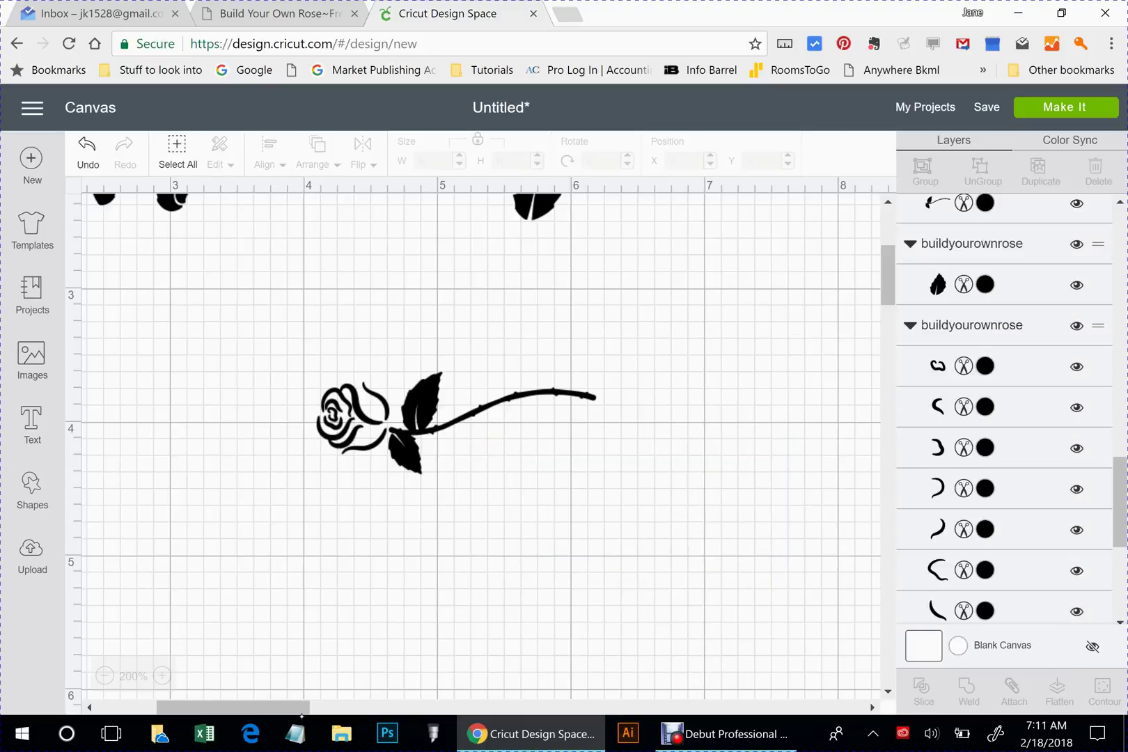
# Move and rotate the copied leafy stem so its leaves sit near the end of the first rose's stem
pyautogui.moveTo(603, 517); pyautogui.dragTo(541, 400)
pyautogui.moveTo(640, 310); pyautogui.dragTo(612, 287)
pyautogui.moveTo(554, 402)
pyautogui.mouseDown()
pyautogui.moveTo(528, 418)
pyautogui.moveTo(536, 418)
pyautogui.mouseUp()
pyautogui.press('Escape')
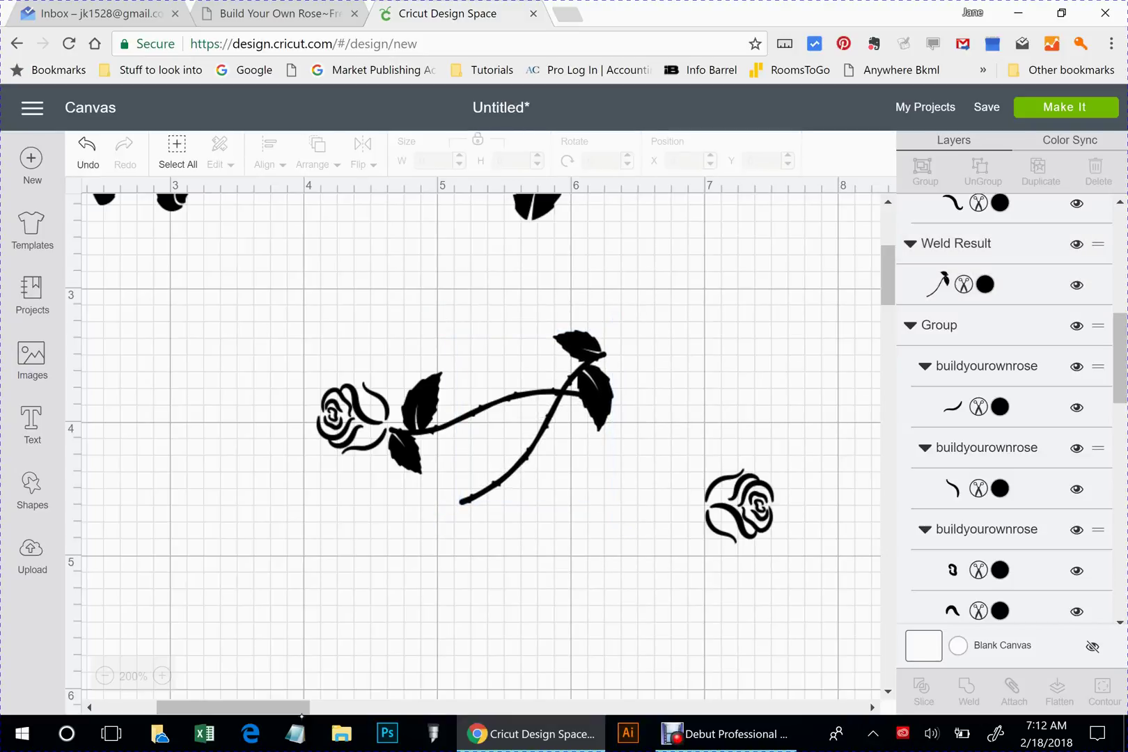
# Rotate the copied leafy stem to about 75° over the end of the first rose's stem and weld the two stems
pyautogui.click(594, 393)
pyautogui.moveTo(627, 318); pyautogui.dragTo(657, 356)
pyautogui.moveTo(529, 410); pyautogui.dragTo(536, 415)
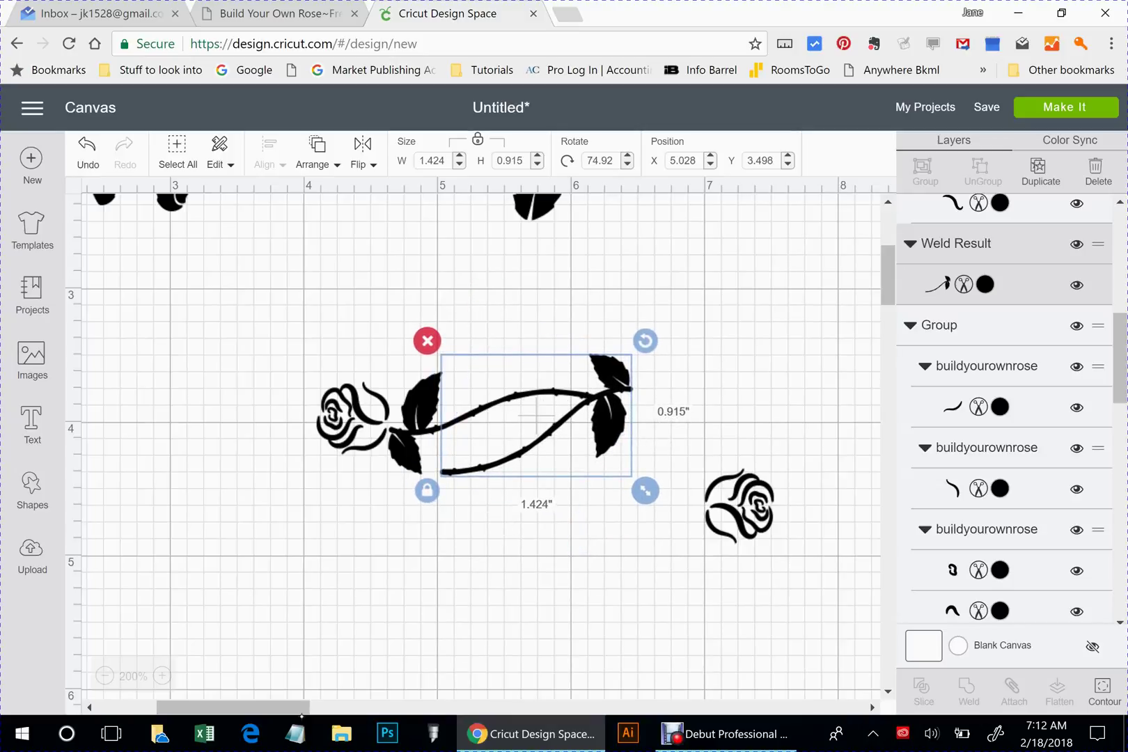
pyautogui.keyDown('shift'); pyautogui.click(407, 452); pyautogui.keyUp('shift')
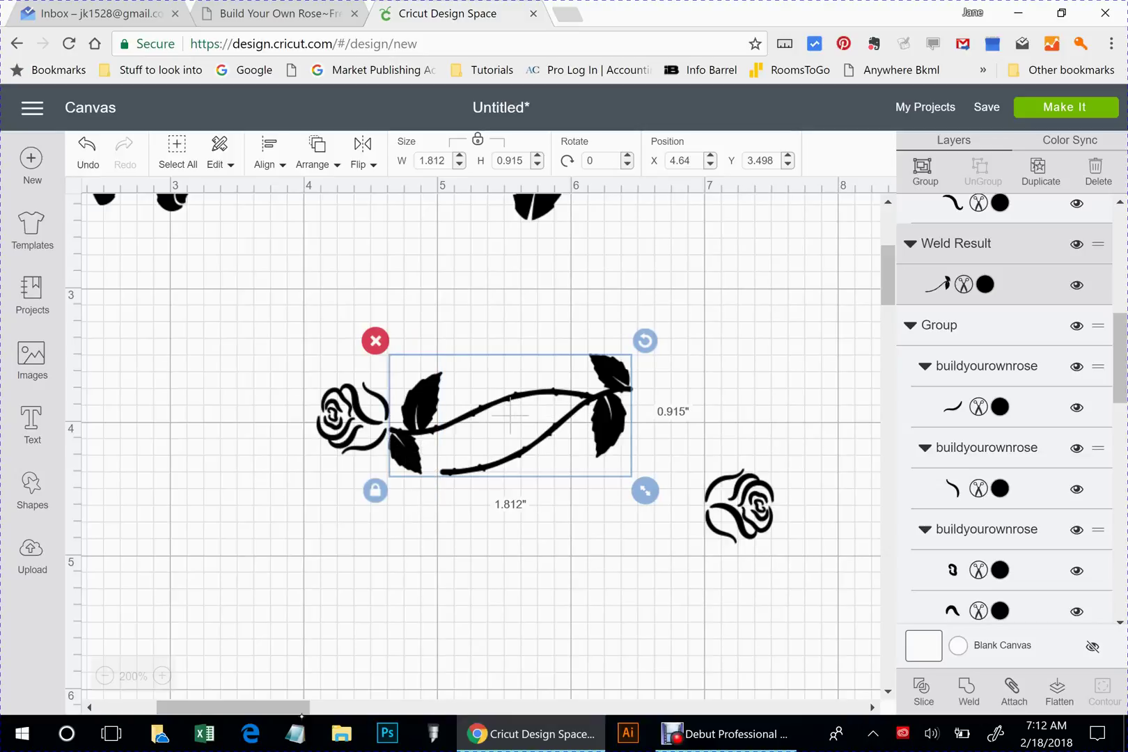
pyautogui.click(968, 691)
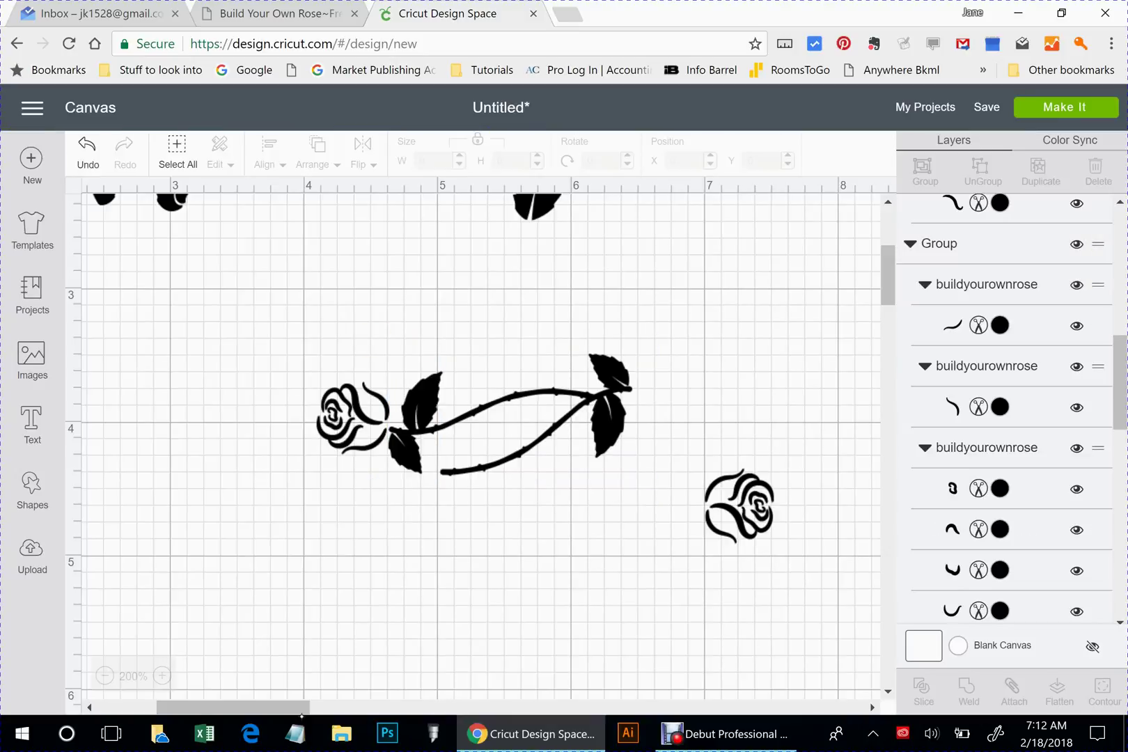
# Place the loose bloom beside the leaves at the bare end of the welded stem, and rotate the whole arrangement about 0.8°
pyautogui.click(738, 505)
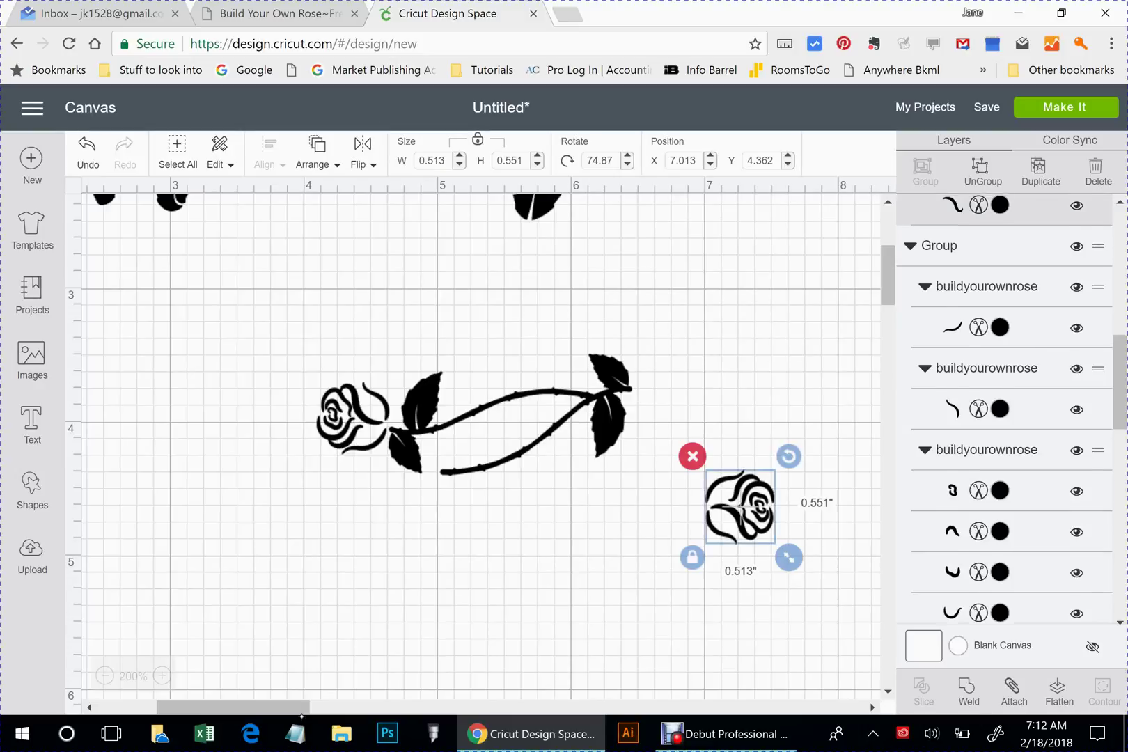
pyautogui.moveTo(738, 505); pyautogui.dragTo(672, 387)
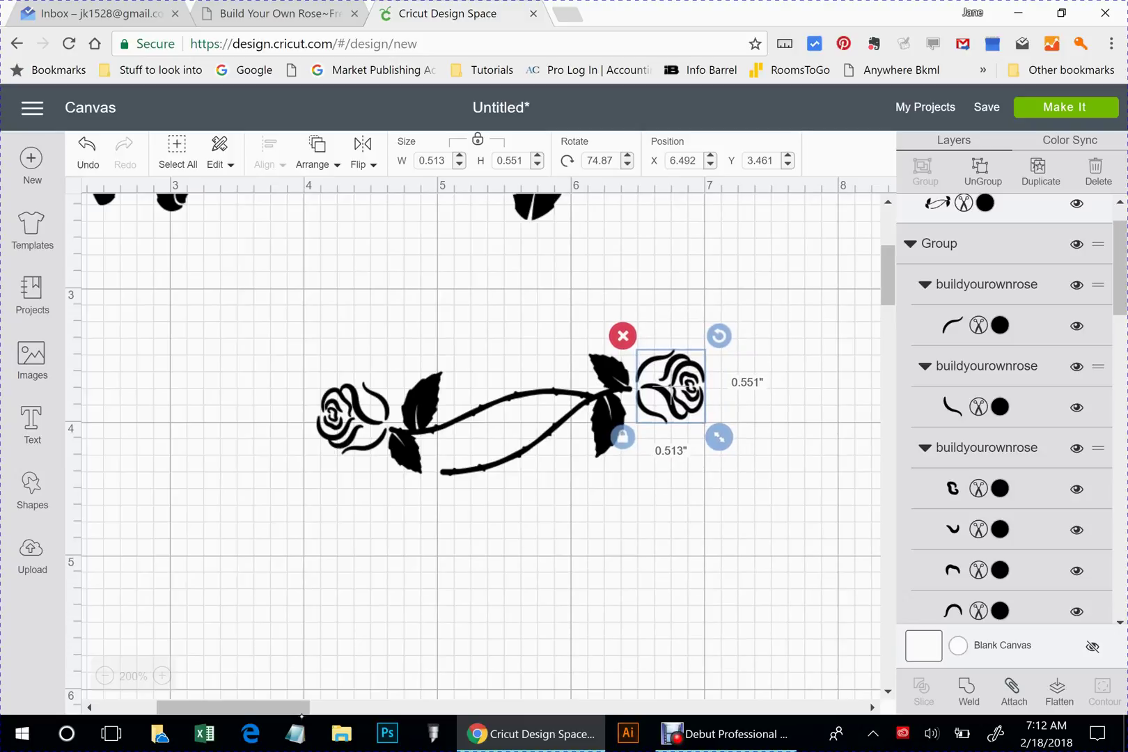
pyautogui.press('Escape')
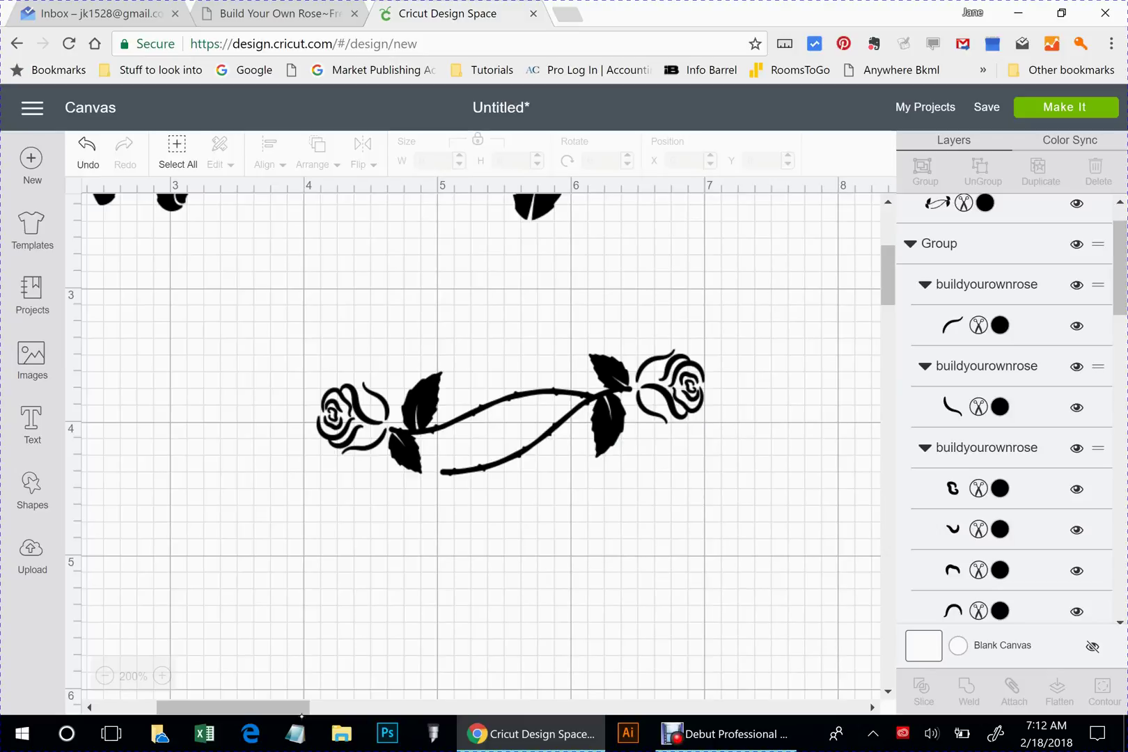
pyautogui.moveTo(245, 284); pyautogui.dragTo(746, 541)
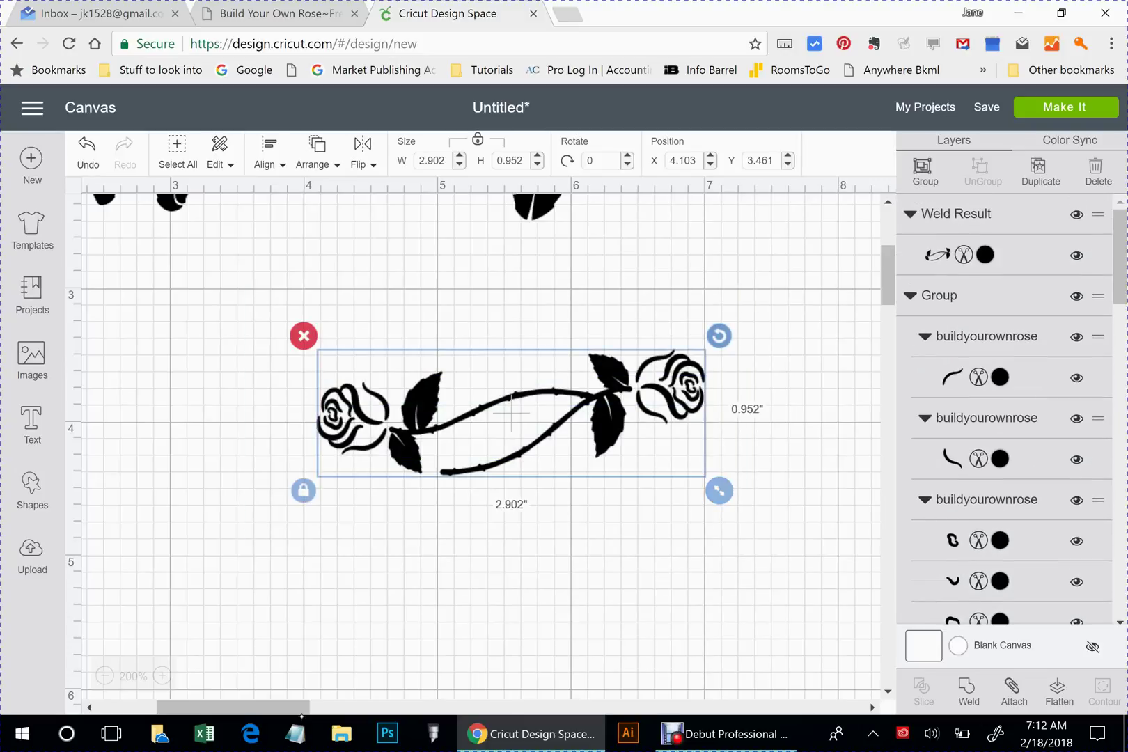
pyautogui.moveTo(719, 336)
pyautogui.mouseDown()
pyautogui.moveTo(724, 360)
pyautogui.moveTo(720, 339)
pyautogui.mouseUp()
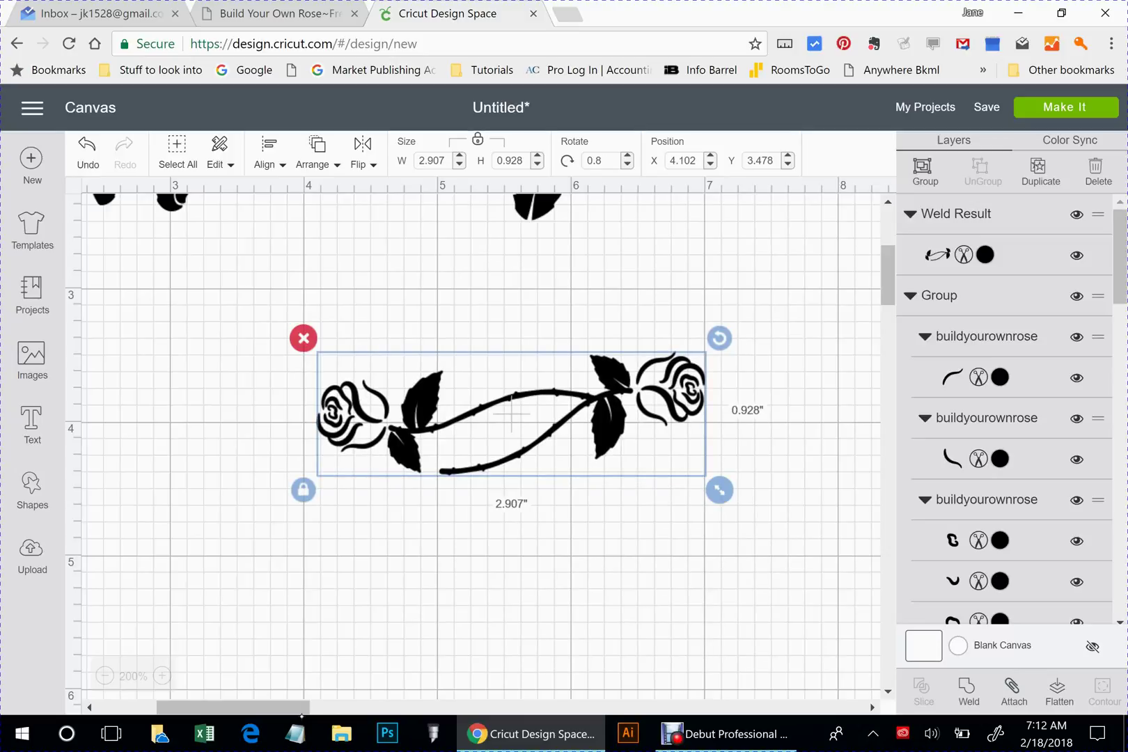
# Add a circle about 1.09 in wide and place it over the lower surplus part of the second stem
pyautogui.click(32, 491)
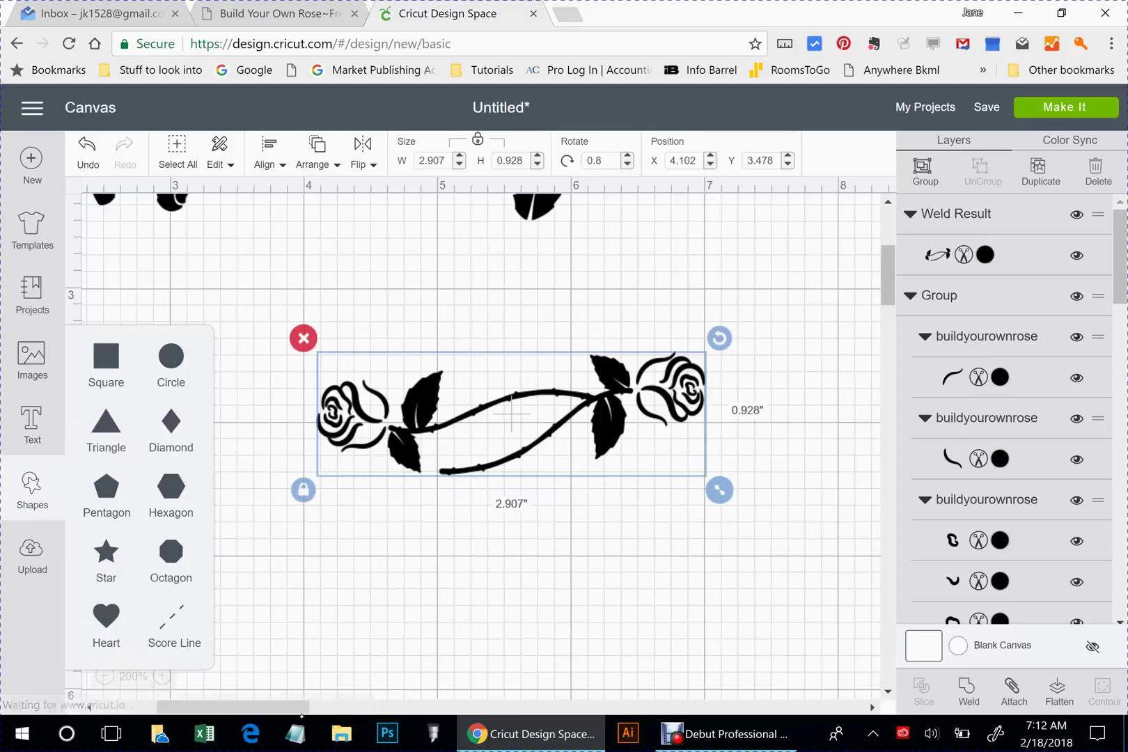
pyautogui.click(170, 356)
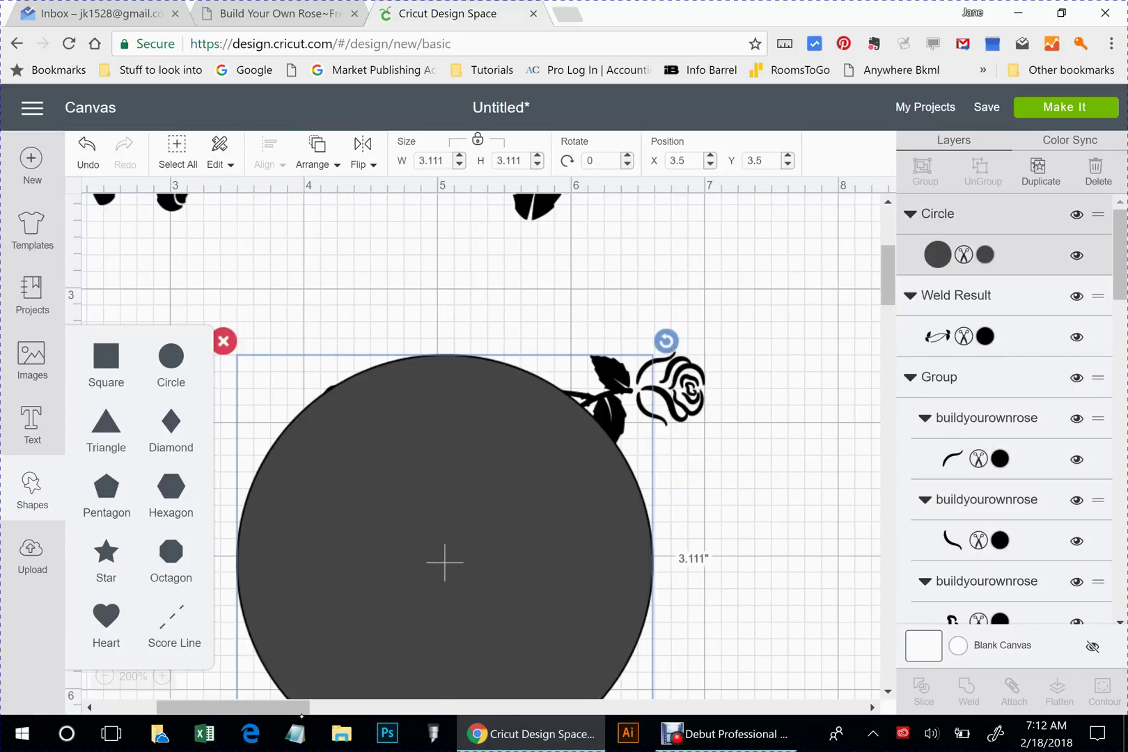
pyautogui.click(418, 487)
pyautogui.moveTo(418, 487); pyautogui.dragTo(380, 306)
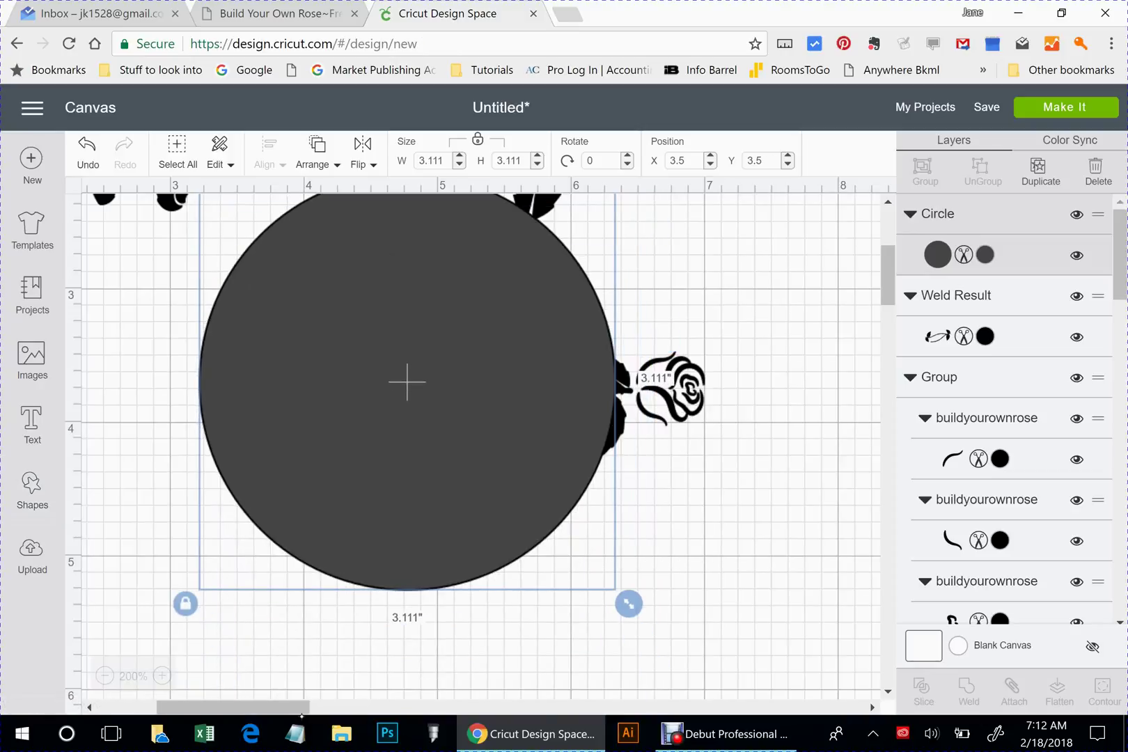
pyautogui.moveTo(628, 606); pyautogui.dragTo(338, 591)
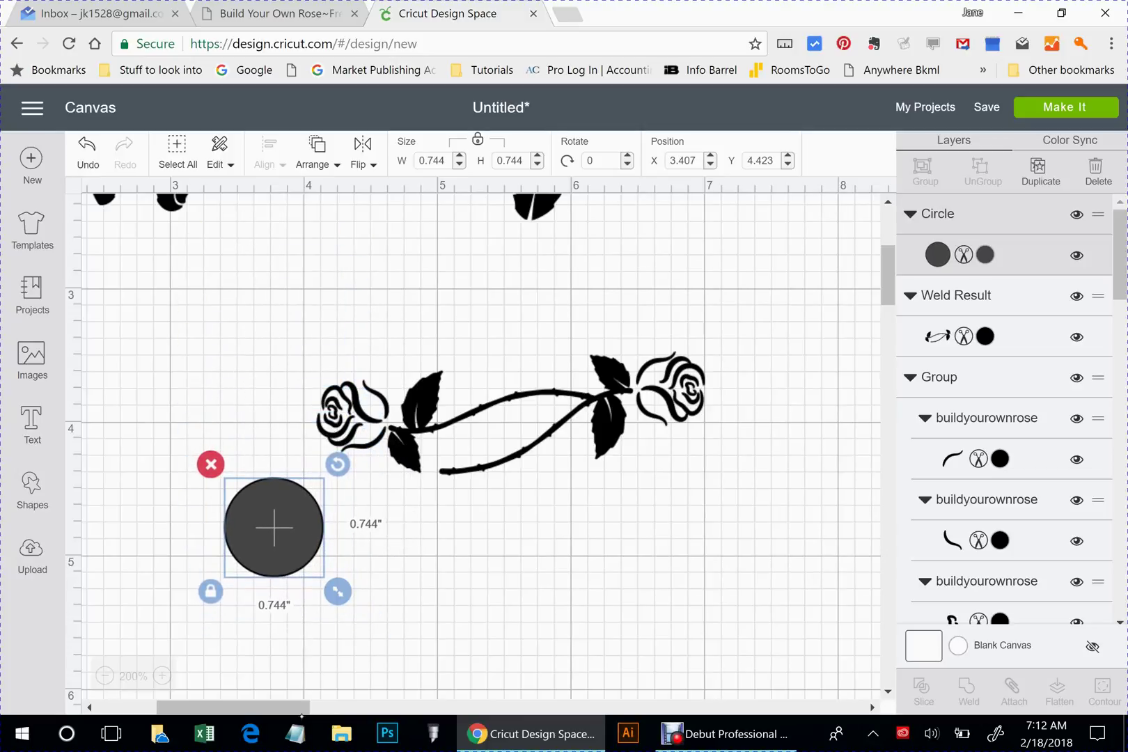
pyautogui.moveTo(274, 527); pyautogui.dragTo(483, 481)
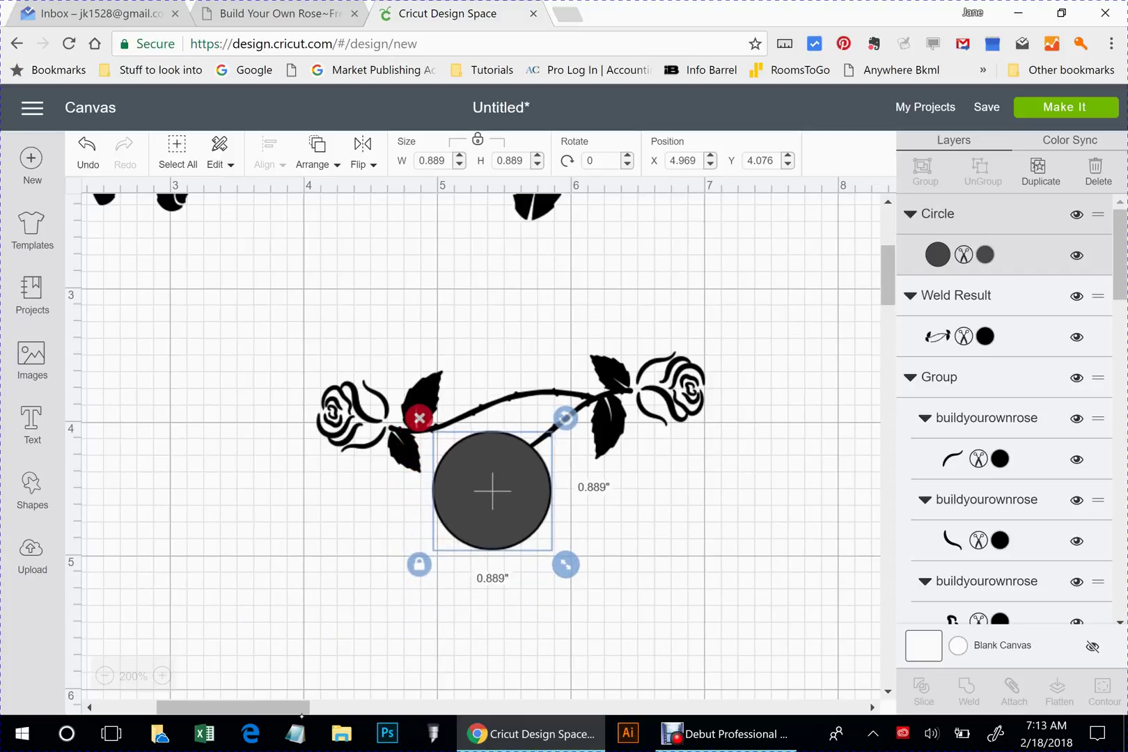
pyautogui.moveTo(547, 546); pyautogui.dragTo(592, 591)
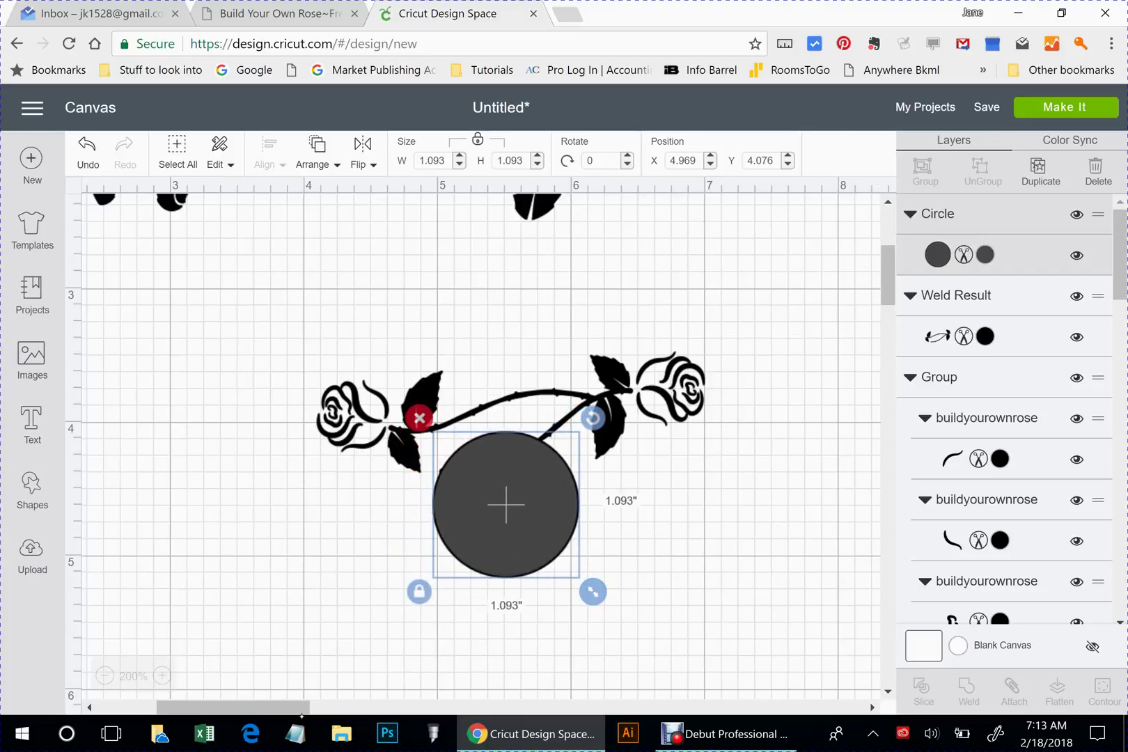
pyautogui.moveTo(507, 505); pyautogui.dragTo(505, 487)
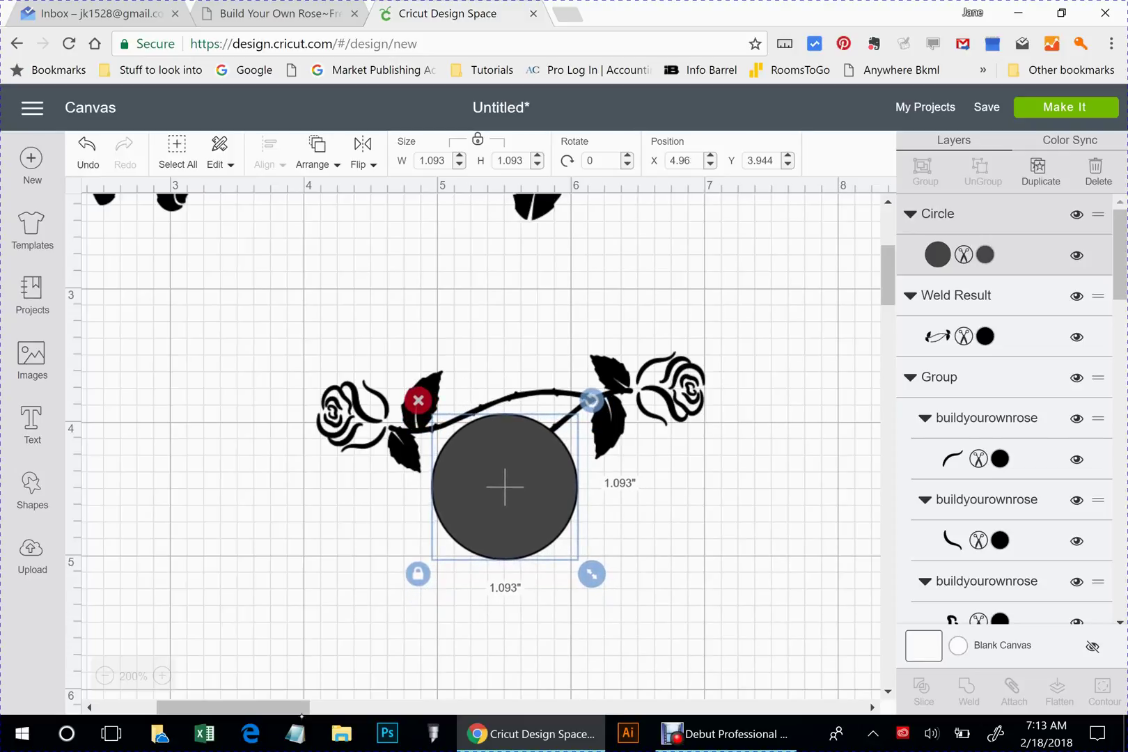
# Slice the welded stems with the circle, and delete the circle and both cut-out stem pieces
pyautogui.keyDown('shift'); pyautogui.click(610, 452); pyautogui.keyUp('shift')
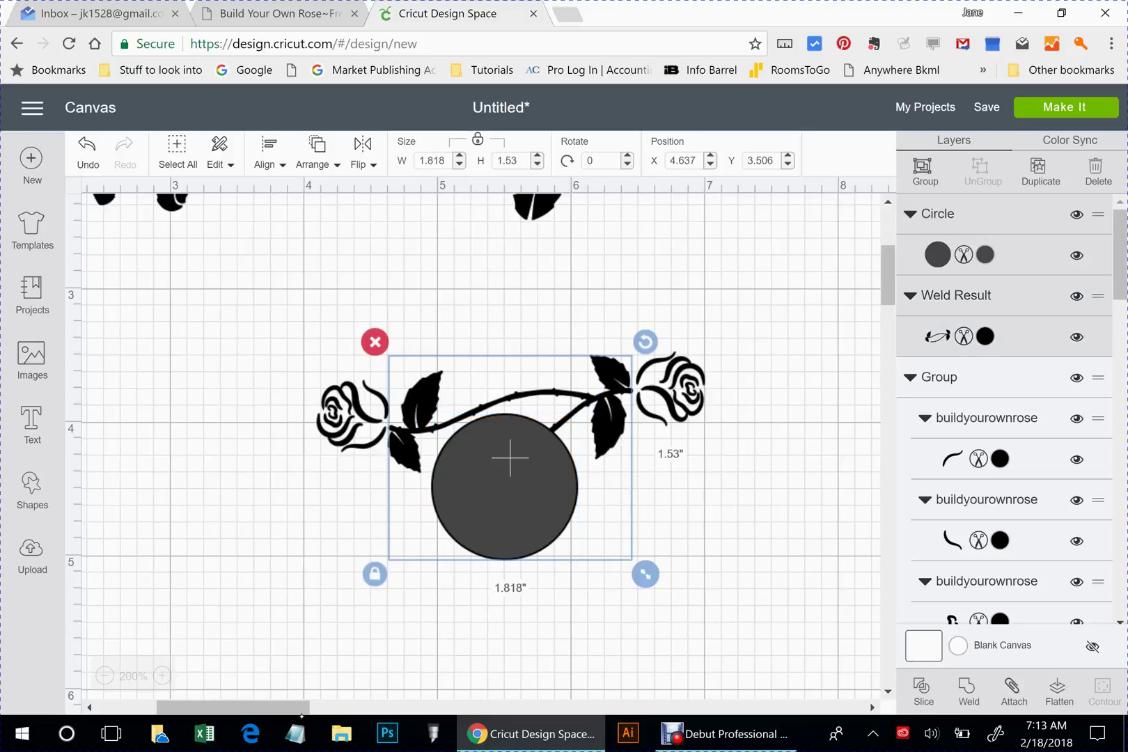
pyautogui.click(923, 691)
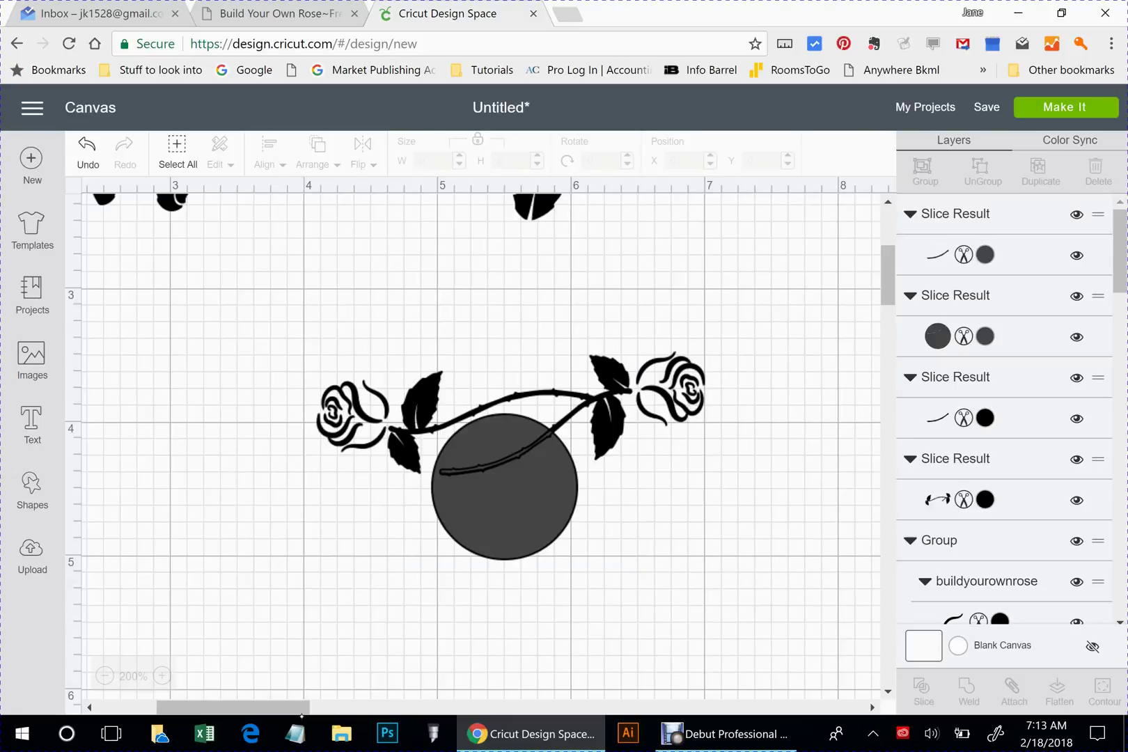
pyautogui.click(505, 487)
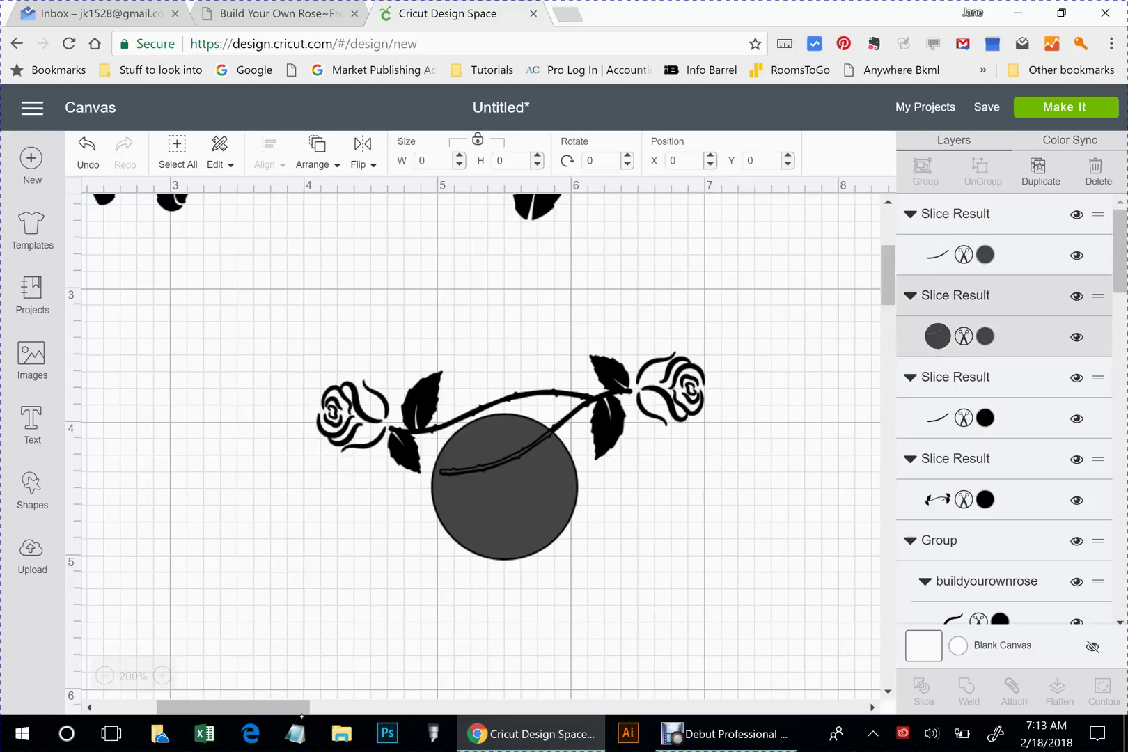
pyautogui.click(419, 400)
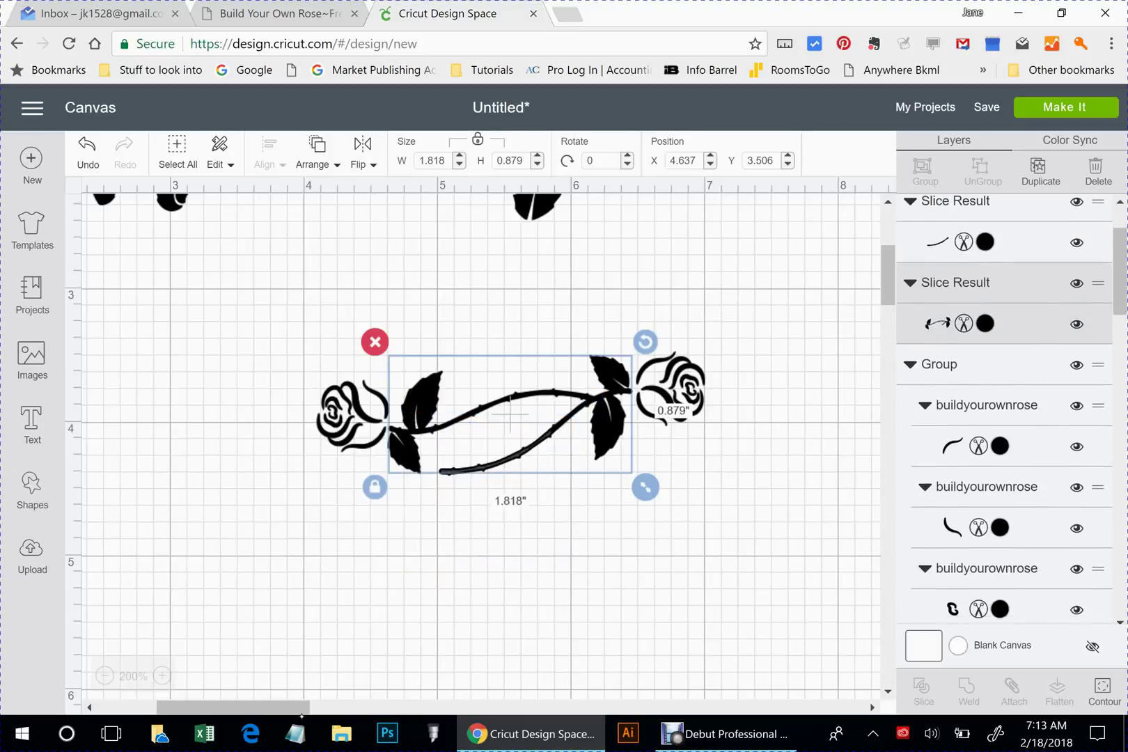
pyautogui.click(497, 461)
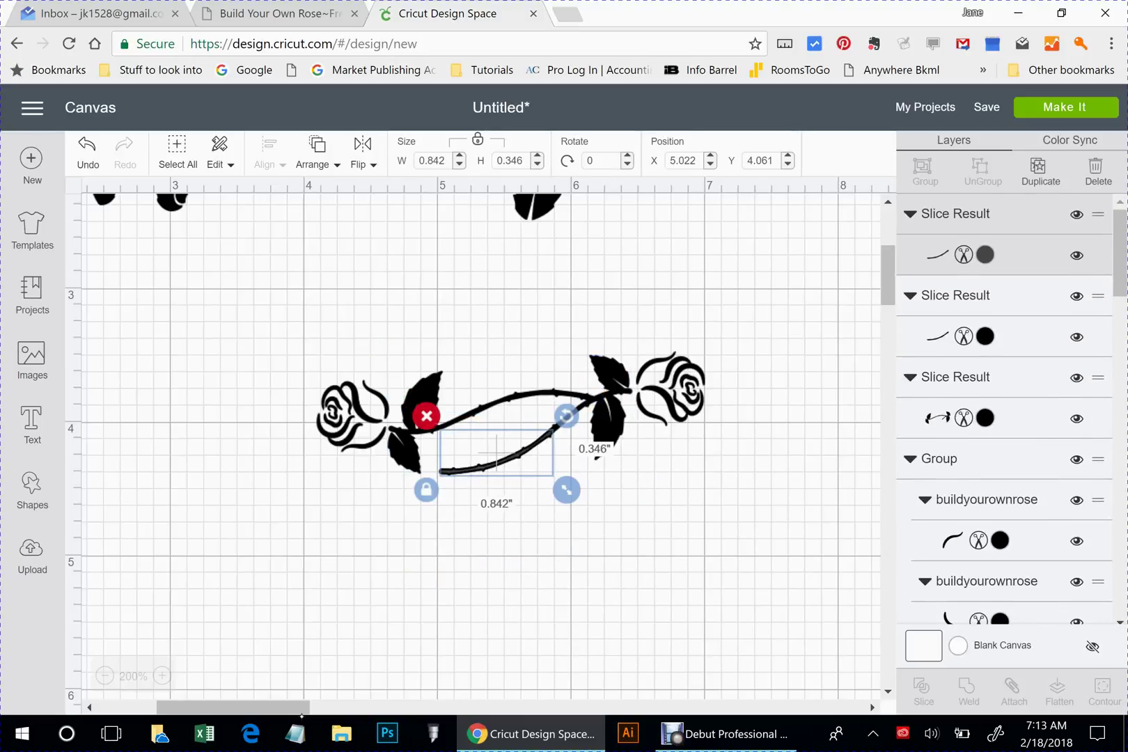
pyautogui.click(426, 416)
pyautogui.click(510, 414)
pyautogui.click(496, 461)
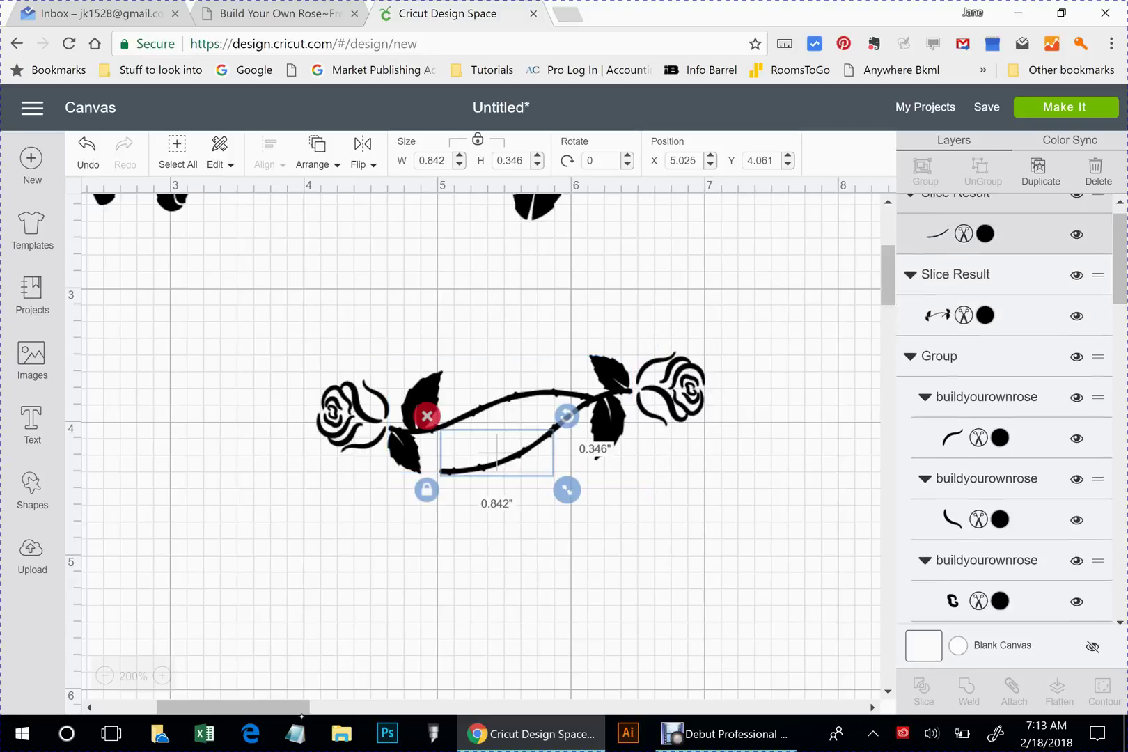
pyautogui.click(426, 416)
pyautogui.click(571, 414)
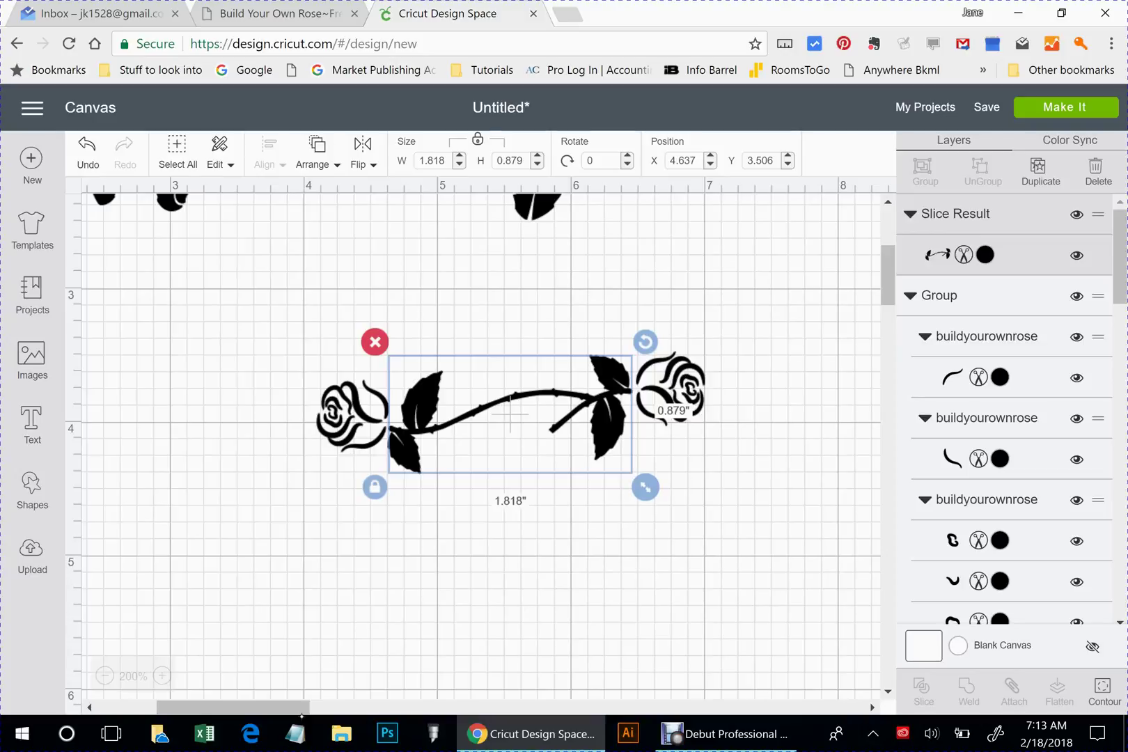
# Add another circle about 0.29 in wide and place it over the remaining stub of the second stem
pyautogui.click(32, 490)
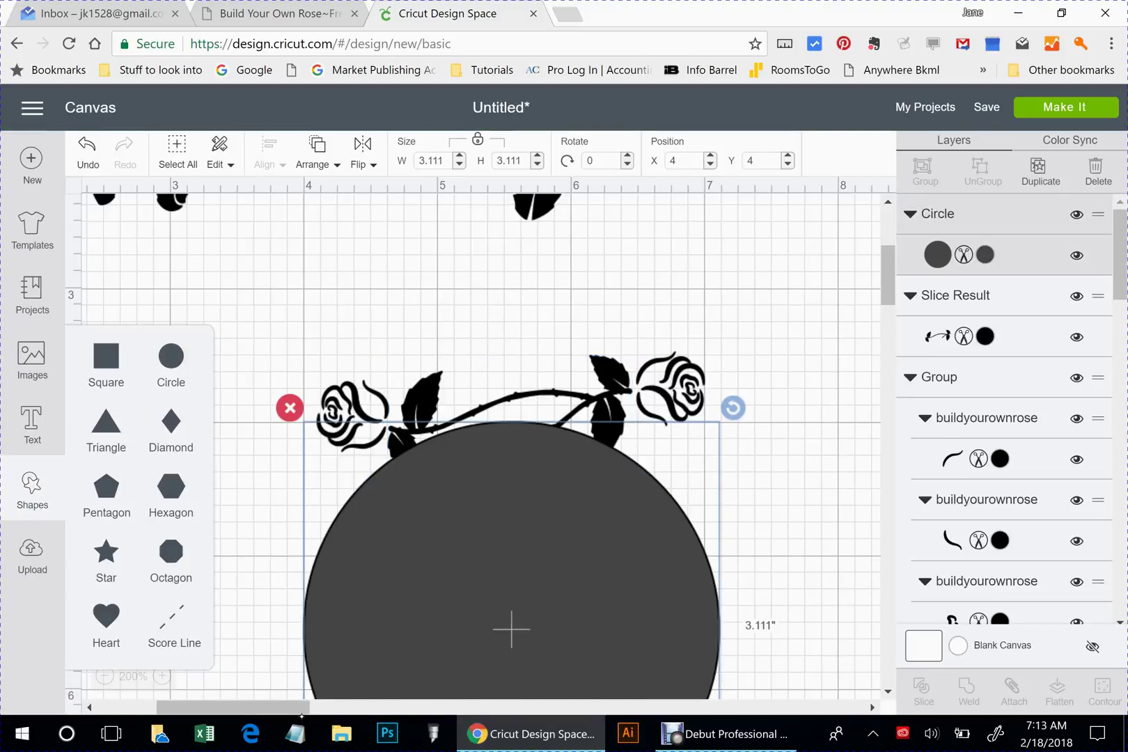
pyautogui.moveTo(512, 629); pyautogui.dragTo(432, 405)
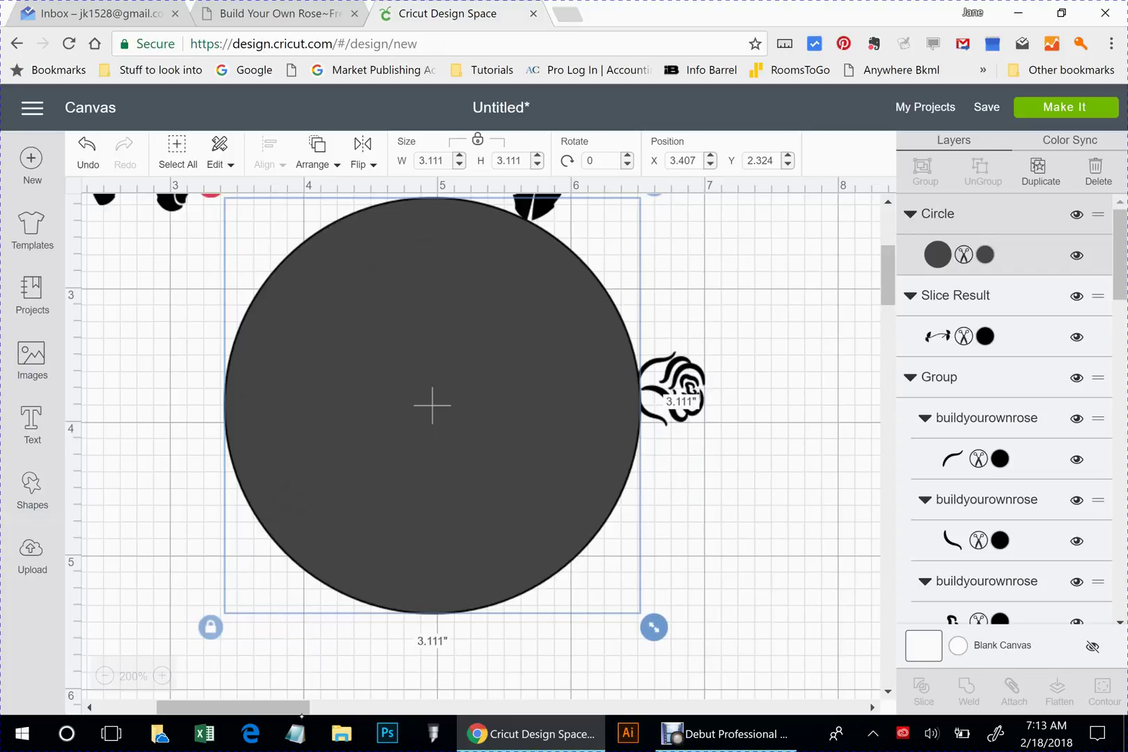
pyautogui.moveTo(654, 627); pyautogui.dragTo(316, 289)
pyautogui.moveTo(263, 237); pyautogui.dragTo(548, 550)
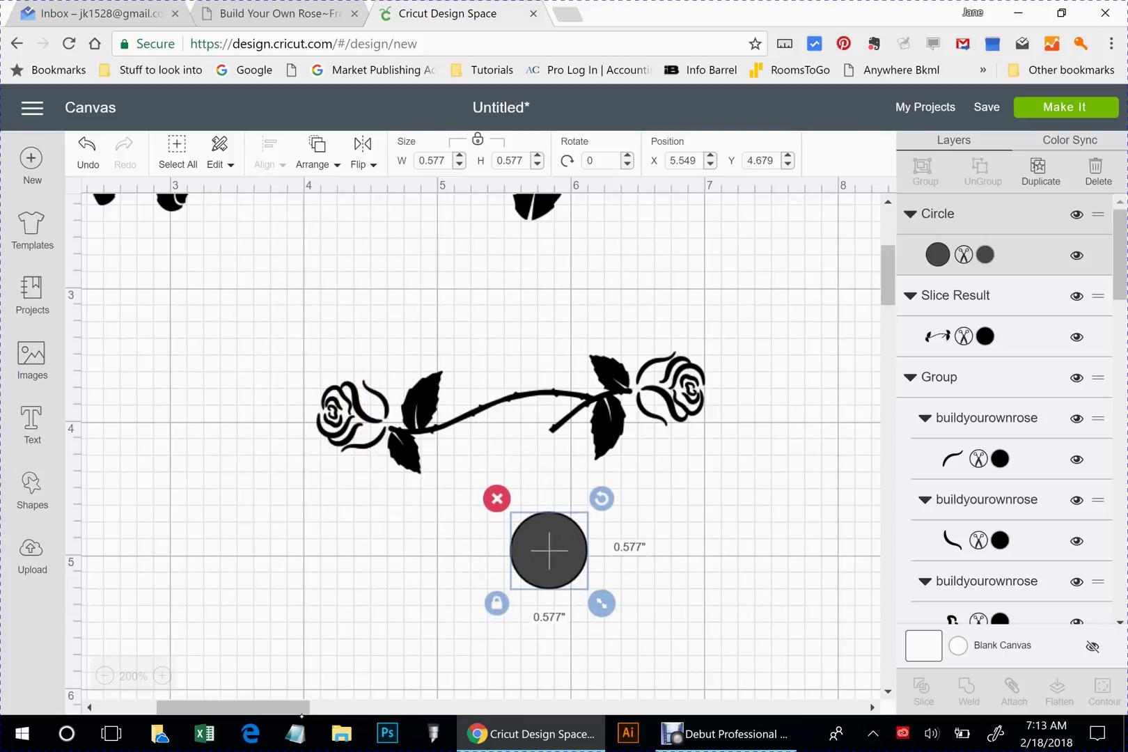
pyautogui.moveTo(602, 603); pyautogui.dragTo(563, 419)
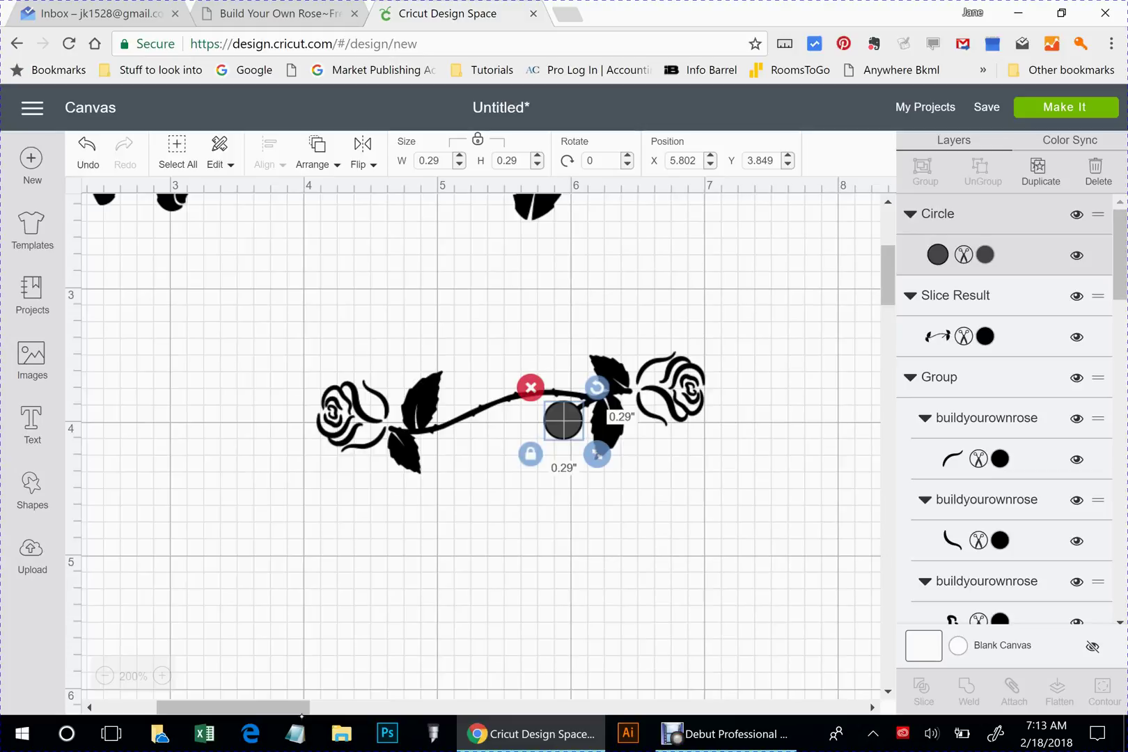
# Slice the stem stub with the small circle, and delete the circle and the cut-out stub pieces
pyautogui.keyDown('shift'); pyautogui.click(600, 449); pyautogui.keyUp('shift')
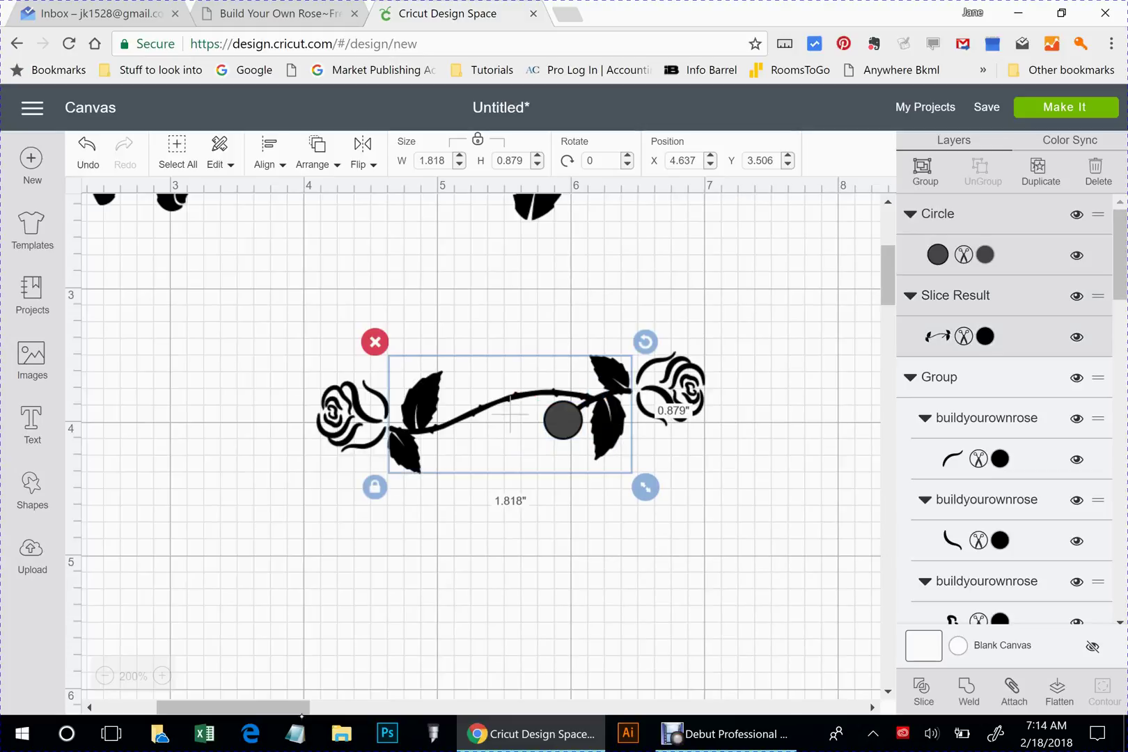
pyautogui.click(923, 691)
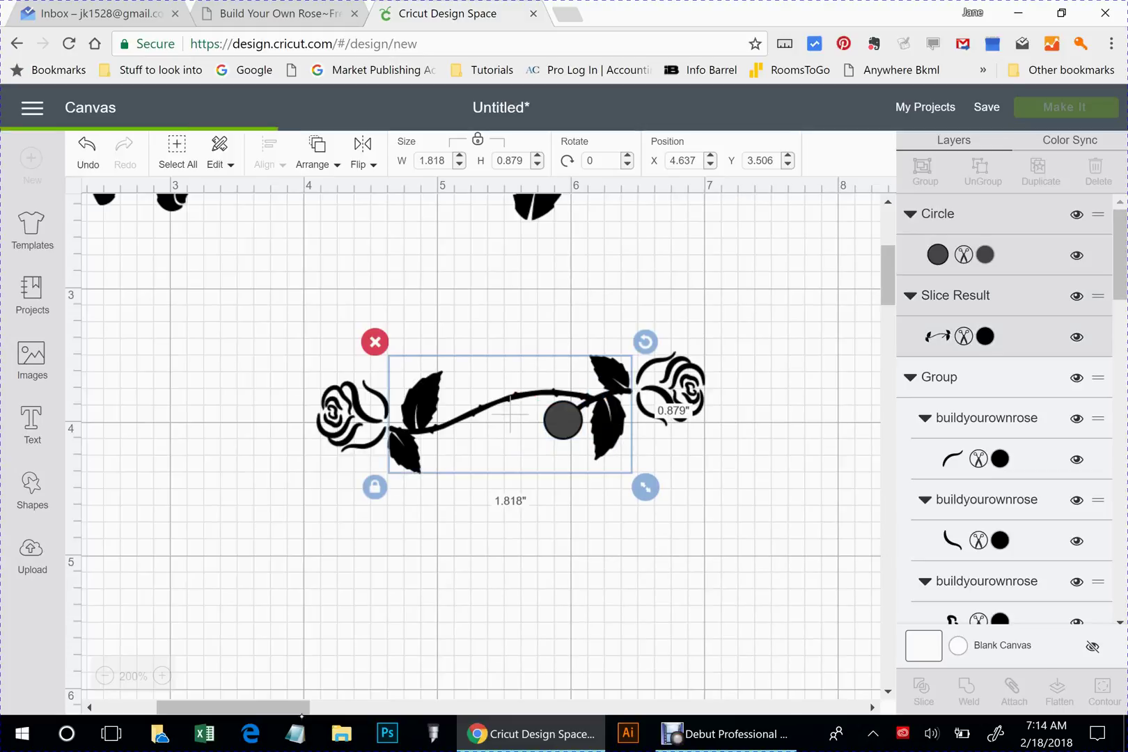
pyautogui.click(564, 420)
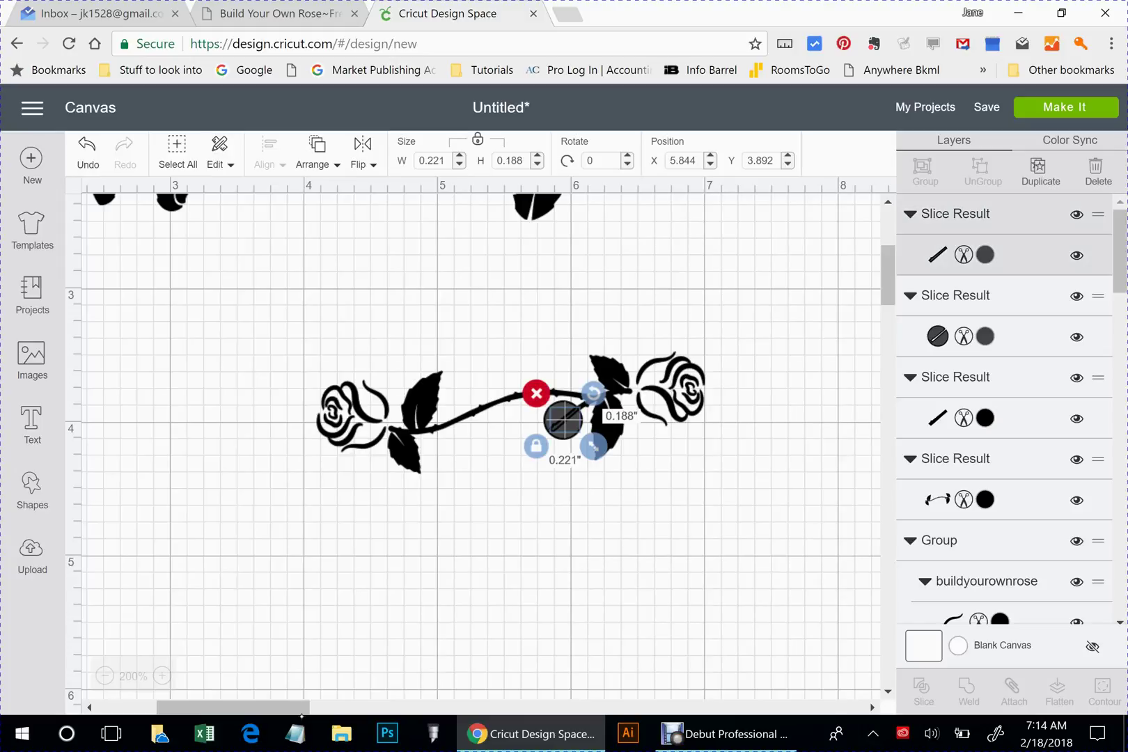
pyautogui.click(536, 393)
pyautogui.click(564, 420)
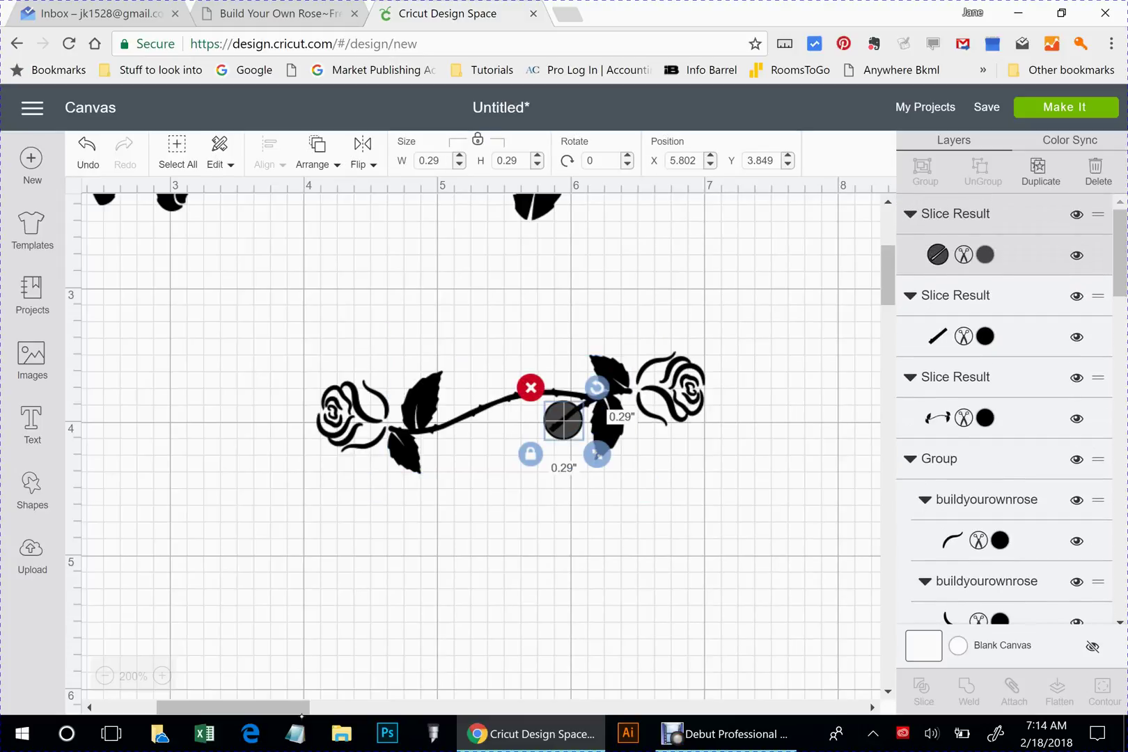
pyautogui.press('Delete')
pyautogui.click(510, 414)
pyautogui.click(562, 420)
pyautogui.press('Delete')
pyautogui.click(510, 414)
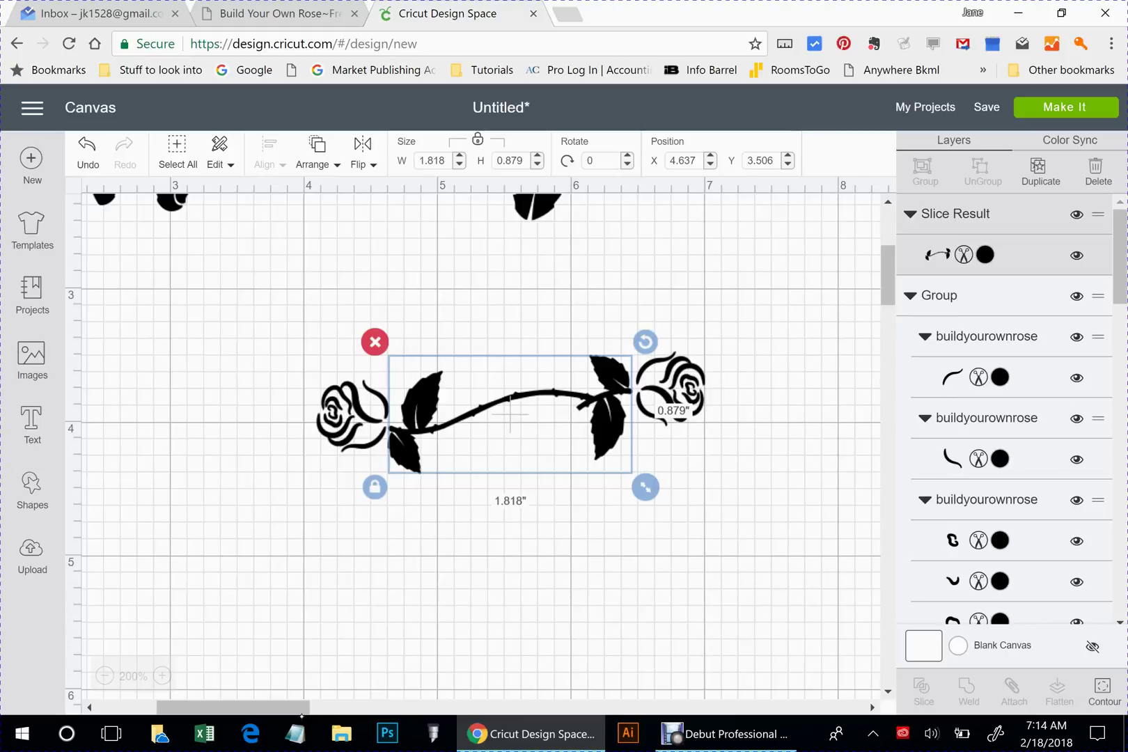
# Add a circle about 0.14 in wide and place it over the last stem stub beside the right-hand leaves
pyautogui.click(32, 490)
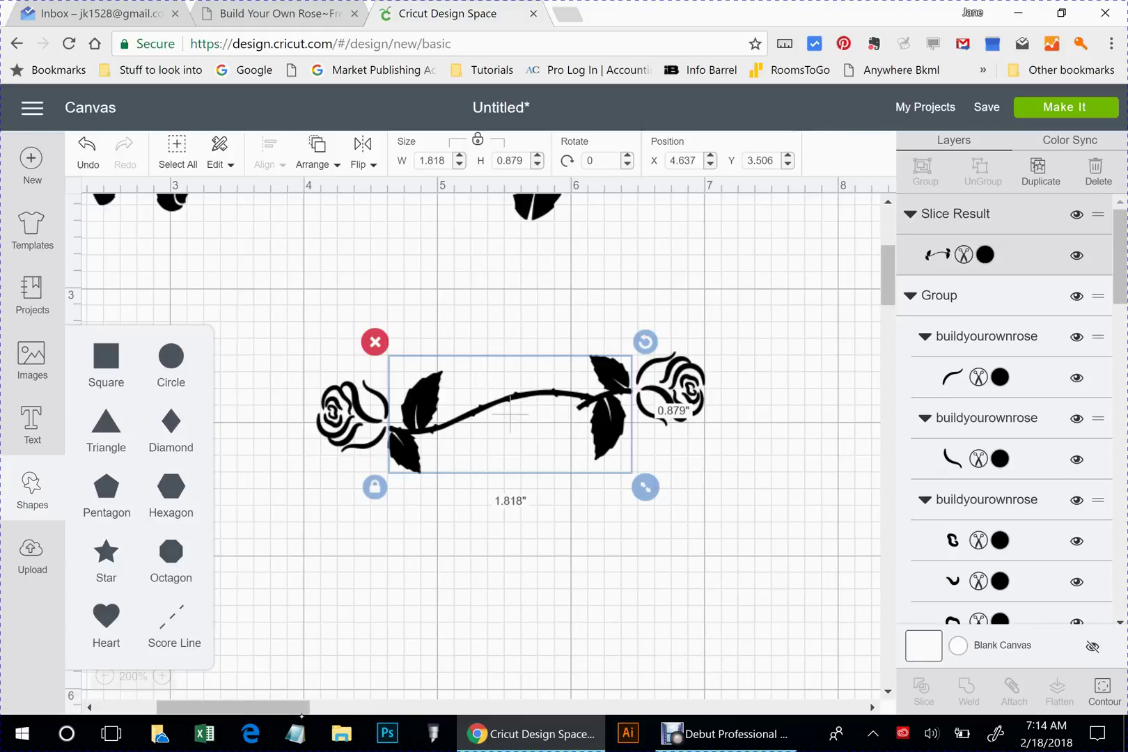
pyautogui.click(171, 357)
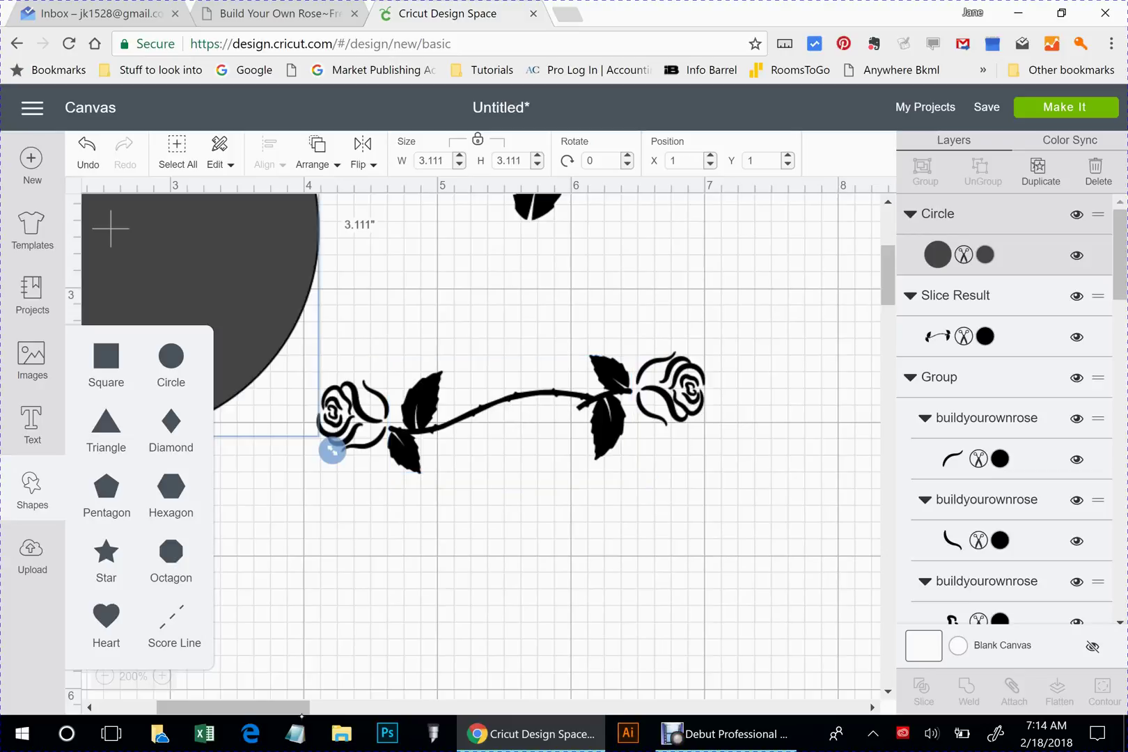
pyautogui.moveTo(332, 450); pyautogui.dragTo(282, 399)
pyautogui.moveTo(85, 201); pyautogui.dragTo(474, 454)
pyautogui.moveTo(670, 650); pyautogui.dragTo(528, 512)
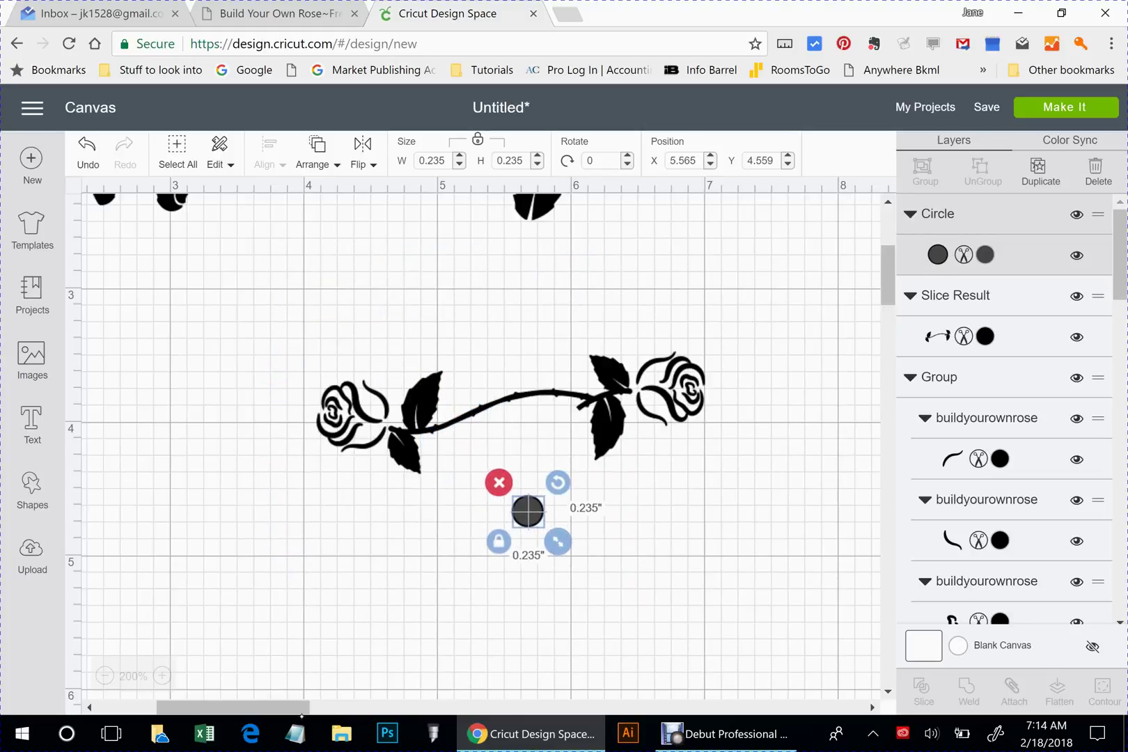
pyautogui.click(161, 676)
pyautogui.moveTo(622, 589); pyautogui.dragTo(683, 477)
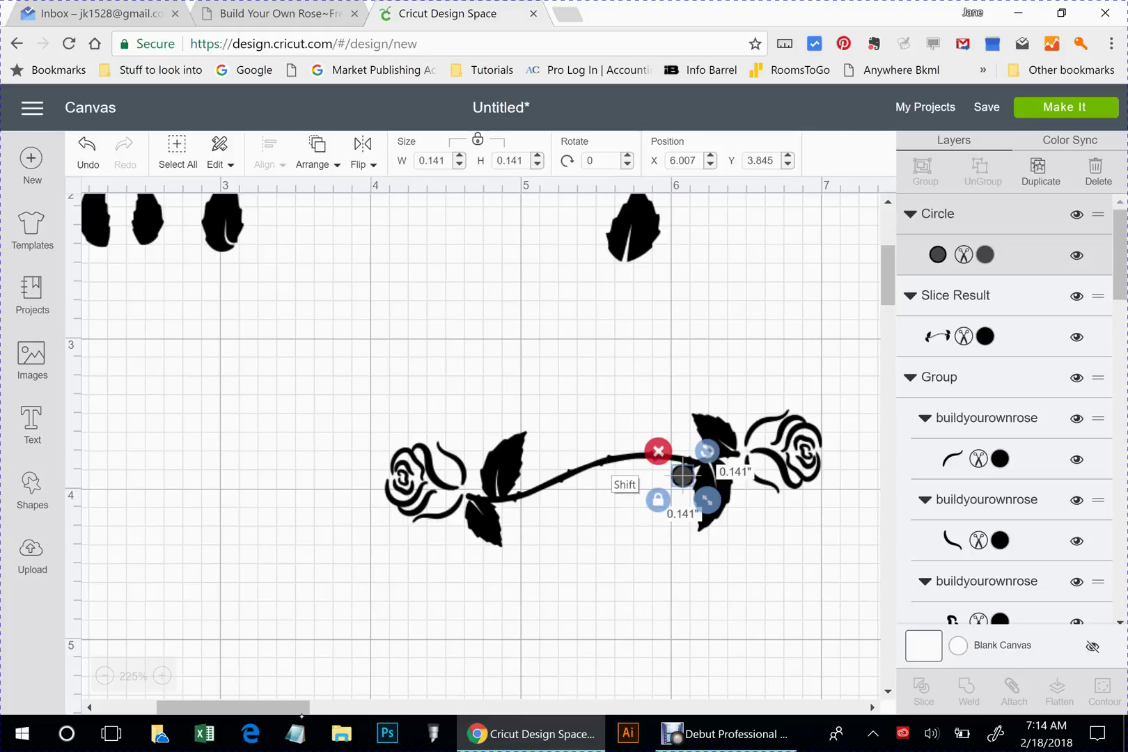
# Slice the leafy stem with the tiny circle, and delete the circle and the cut-out stub pieces
pyautogui.keyDown('shift'); pyautogui.click(603, 481); pyautogui.keyUp('shift')
pyautogui.click(923, 689)
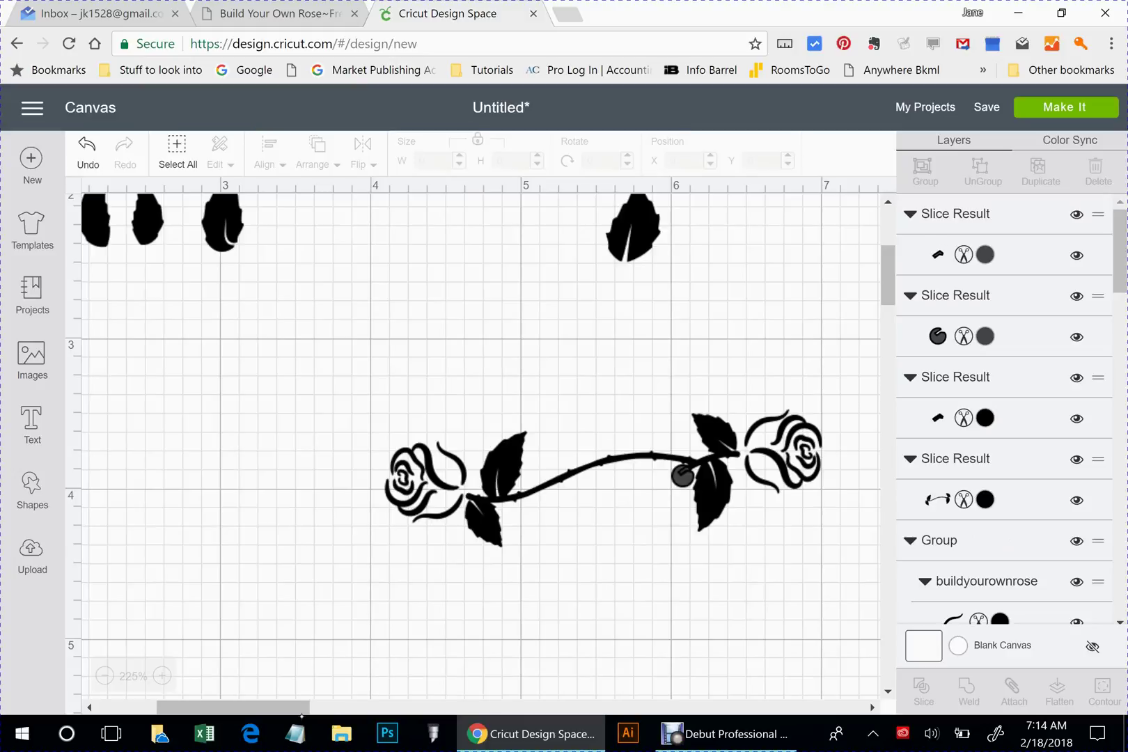
pyautogui.click(682, 474)
pyautogui.click(665, 452)
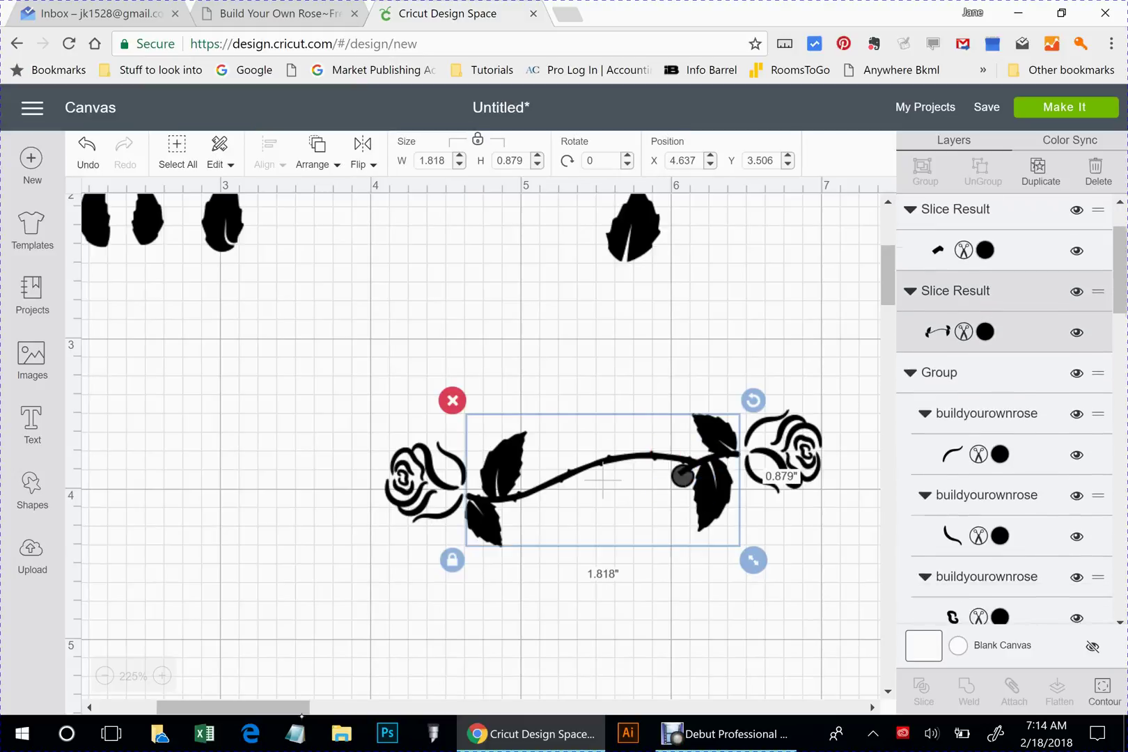
pyautogui.click(682, 477)
pyautogui.click(659, 452)
pyautogui.click(682, 475)
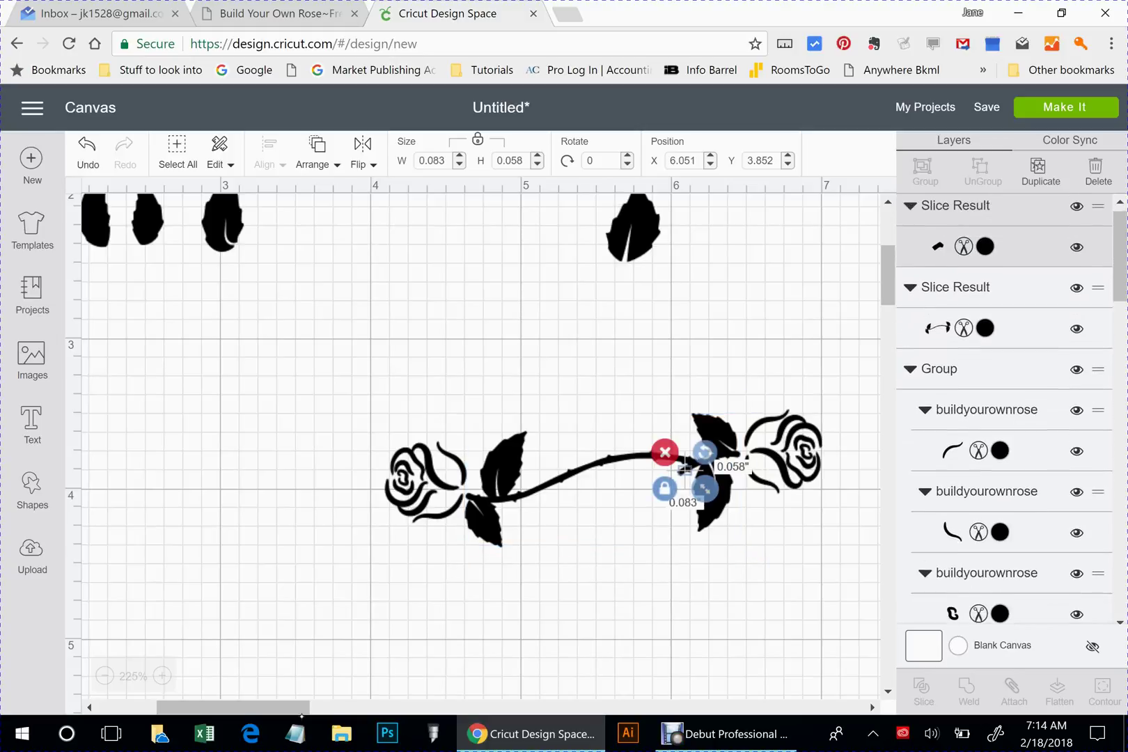
pyautogui.click(603, 481)
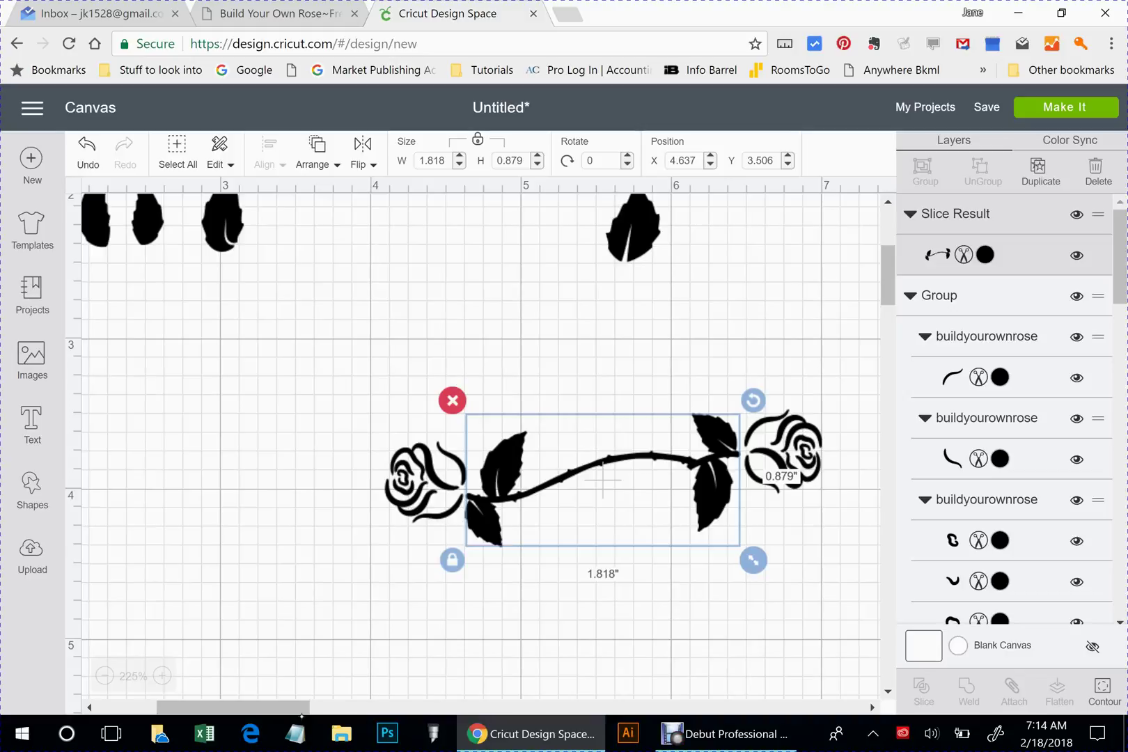
# Move the whole two-bloom arrangement about 1 in to the left on the canvas
pyautogui.moveTo(354, 340); pyautogui.dragTo(851, 591)
pyautogui.moveTo(603, 479); pyautogui.dragTo(458, 453)
pyautogui.press('Escape')
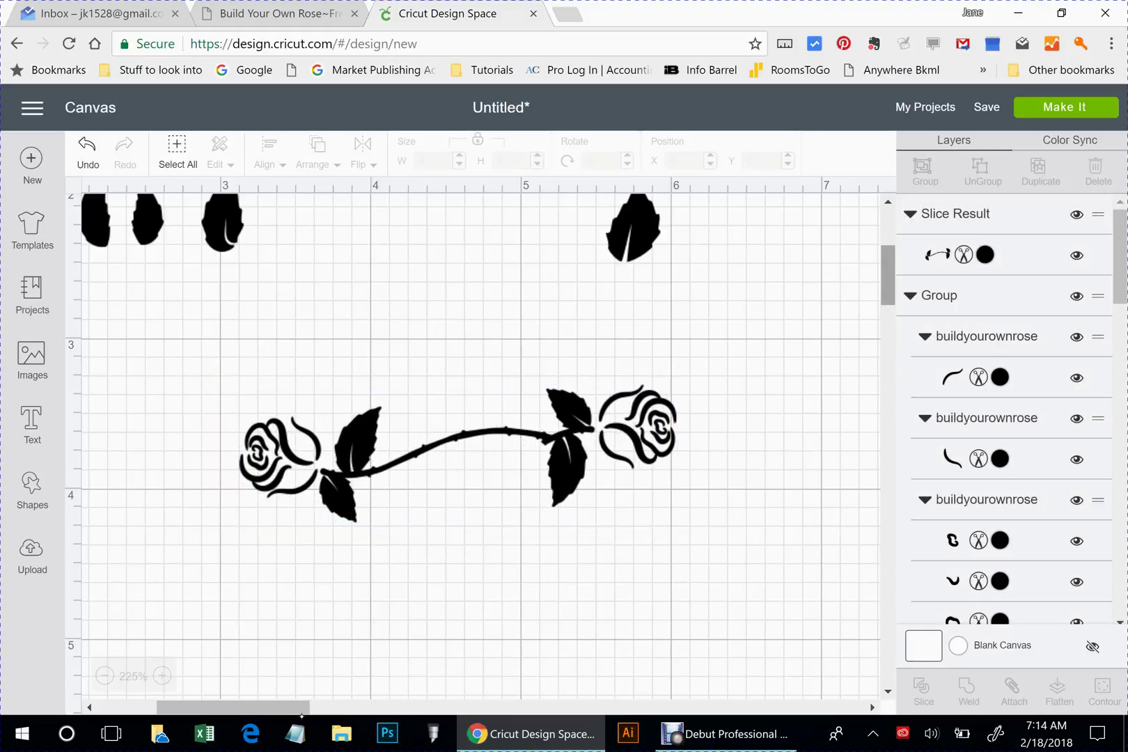
# Move the large open rose bloom down, rotate it to about 250° and shrink it to about 0.49 in wide
pyautogui.scroll(5, 473, 445)
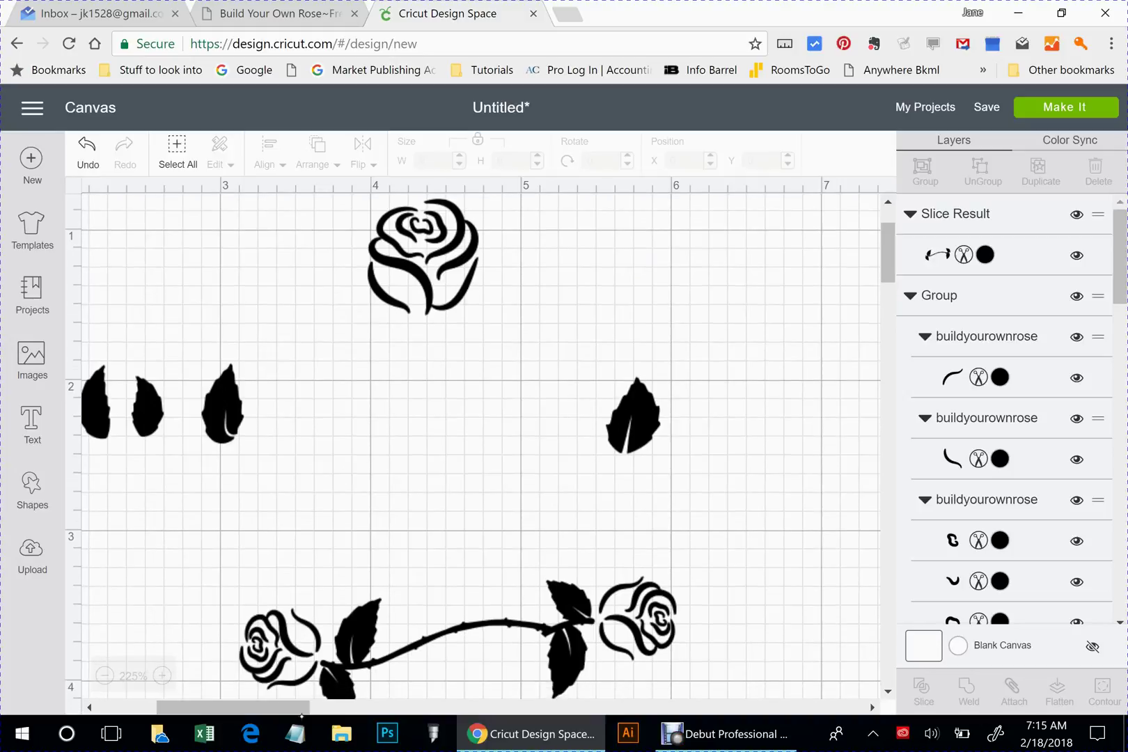
pyautogui.moveTo(352, 258); pyautogui.dragTo(522, 358)
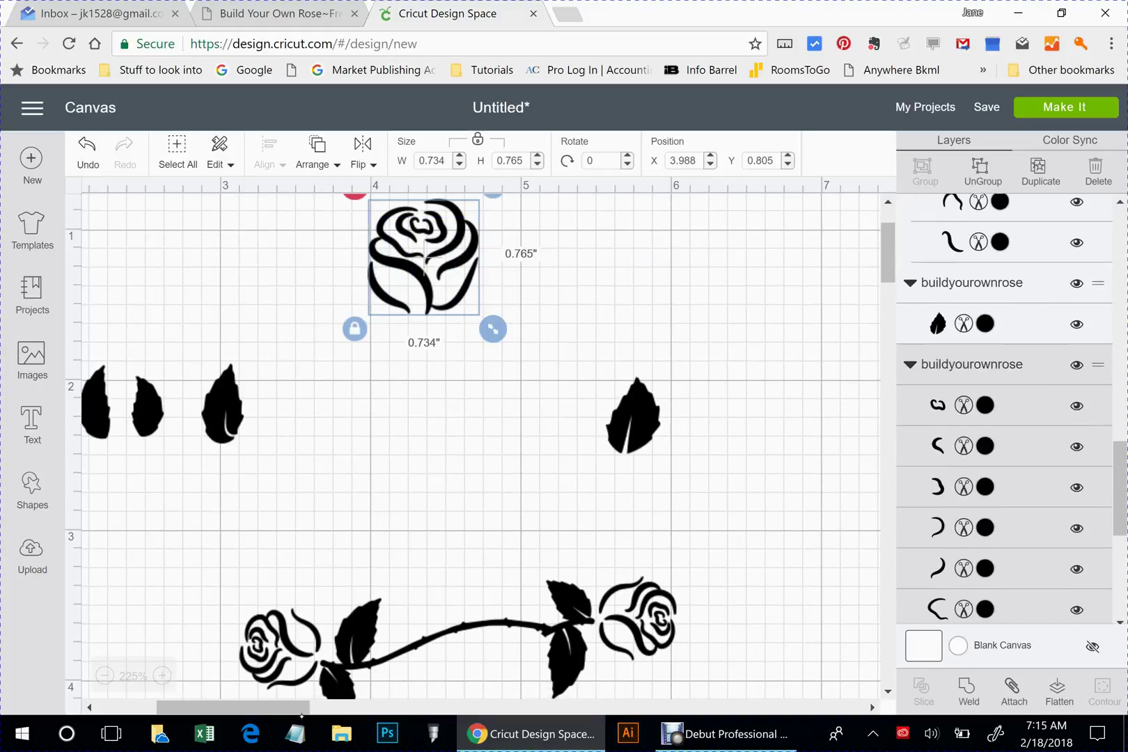
pyautogui.moveTo(425, 268); pyautogui.dragTo(433, 379)
pyautogui.moveTo(500, 302); pyautogui.dragTo(343, 326)
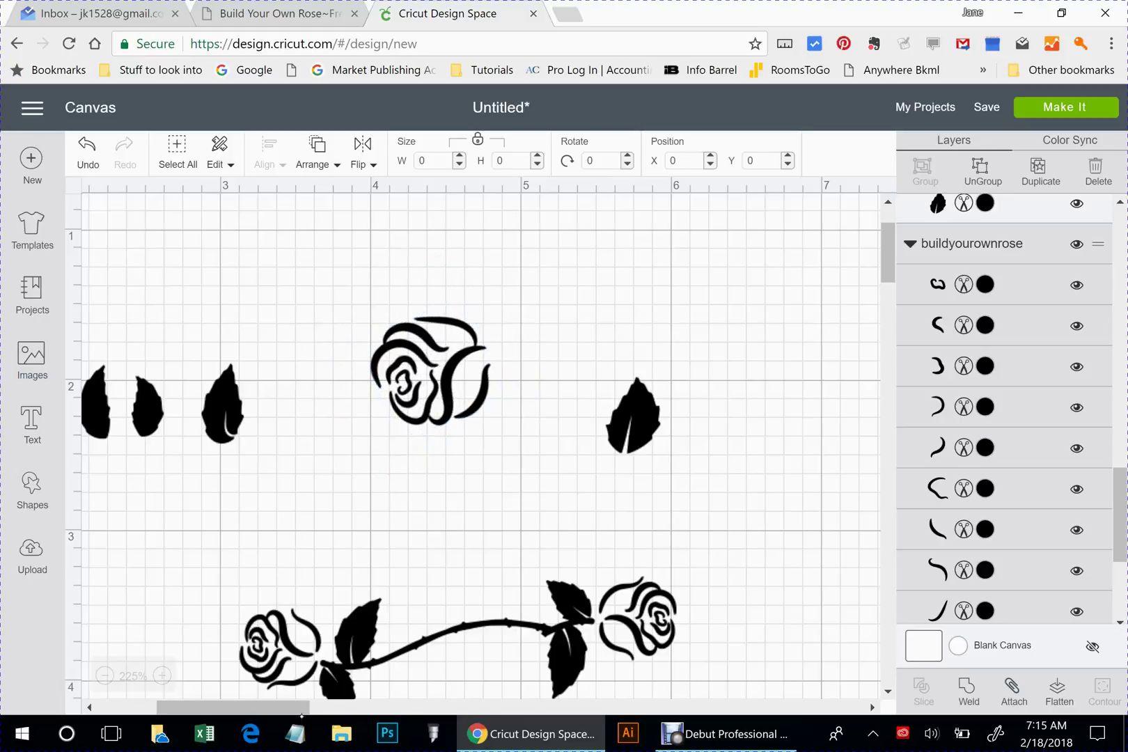
pyautogui.moveTo(503, 438); pyautogui.dragTo(459, 398)
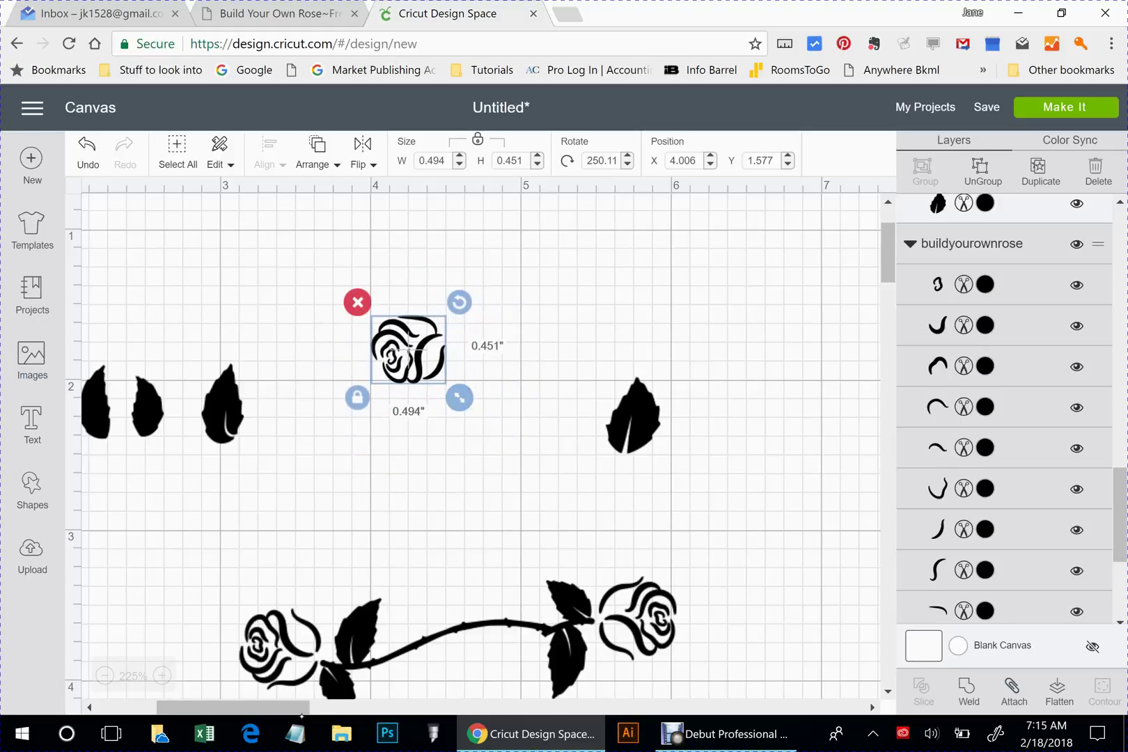
# Place the shrunken bloom below the right-hand rose and set the leafy stem back between the two outer blooms
pyautogui.scroll(-3, 480, 452)
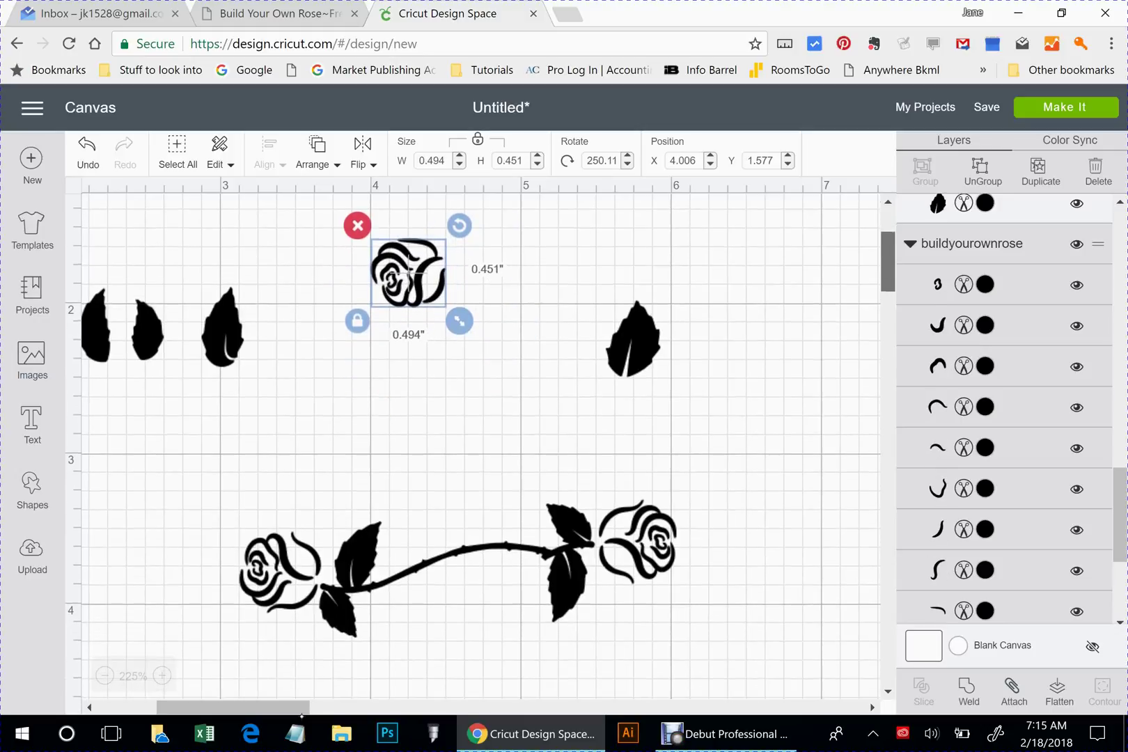
pyautogui.moveTo(409, 243); pyautogui.dragTo(457, 460)
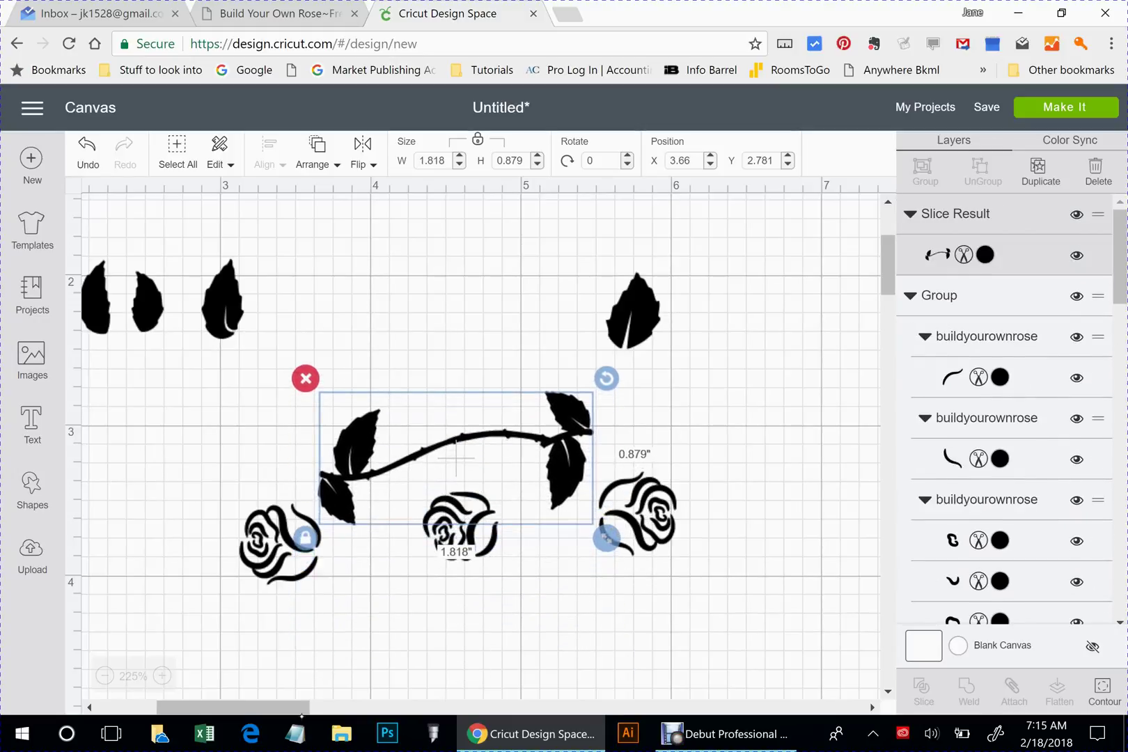
pyautogui.moveTo(454, 529); pyautogui.dragTo(718, 597)
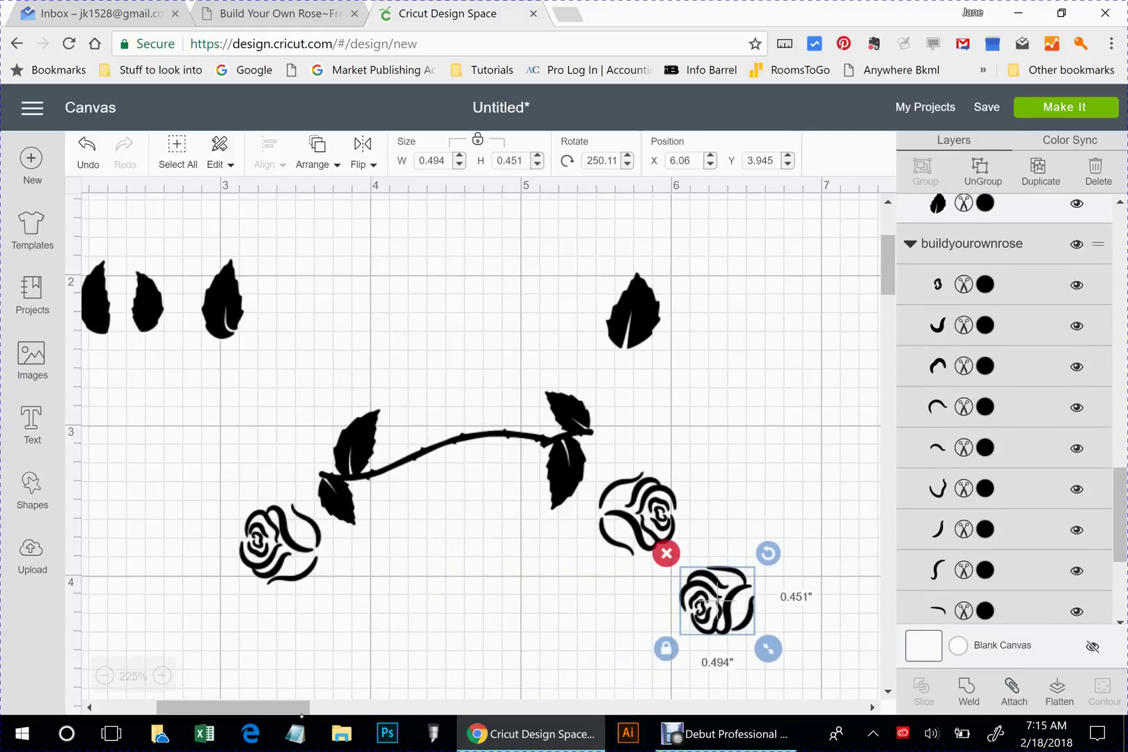
pyautogui.moveTo(455, 456); pyautogui.dragTo(459, 540)
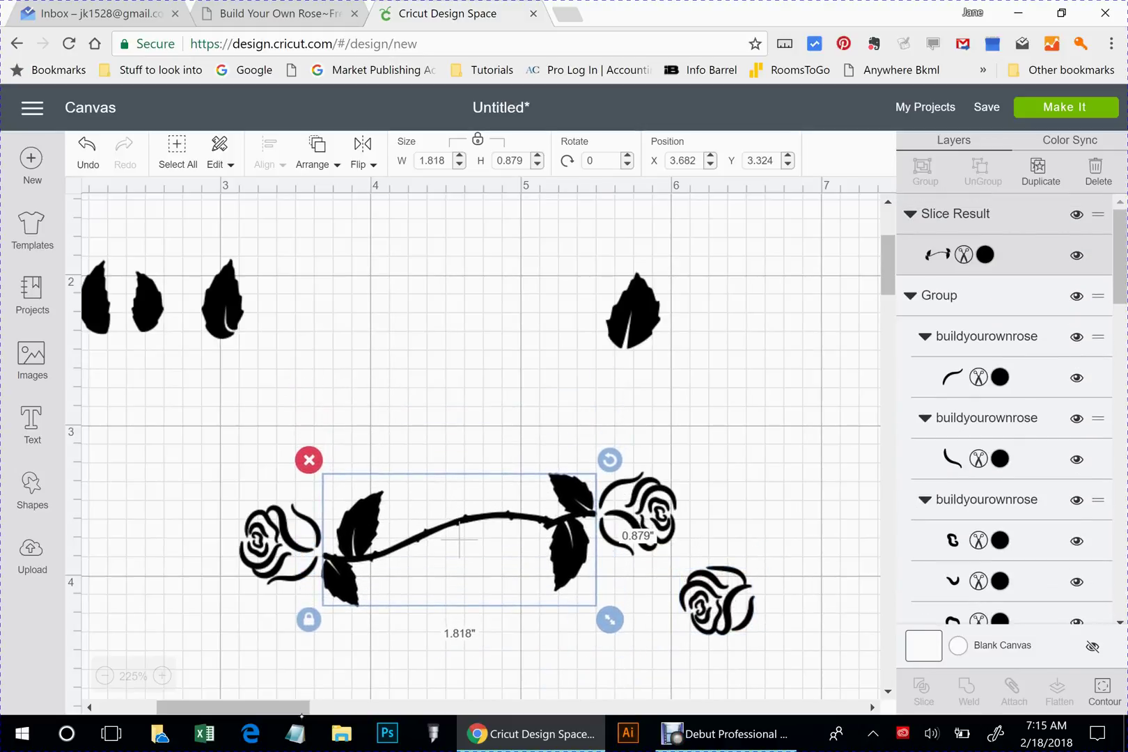
# Rotate the small bloom to about 219° and place it under the stem, beside the right-hand leaves
pyautogui.click(718, 599)
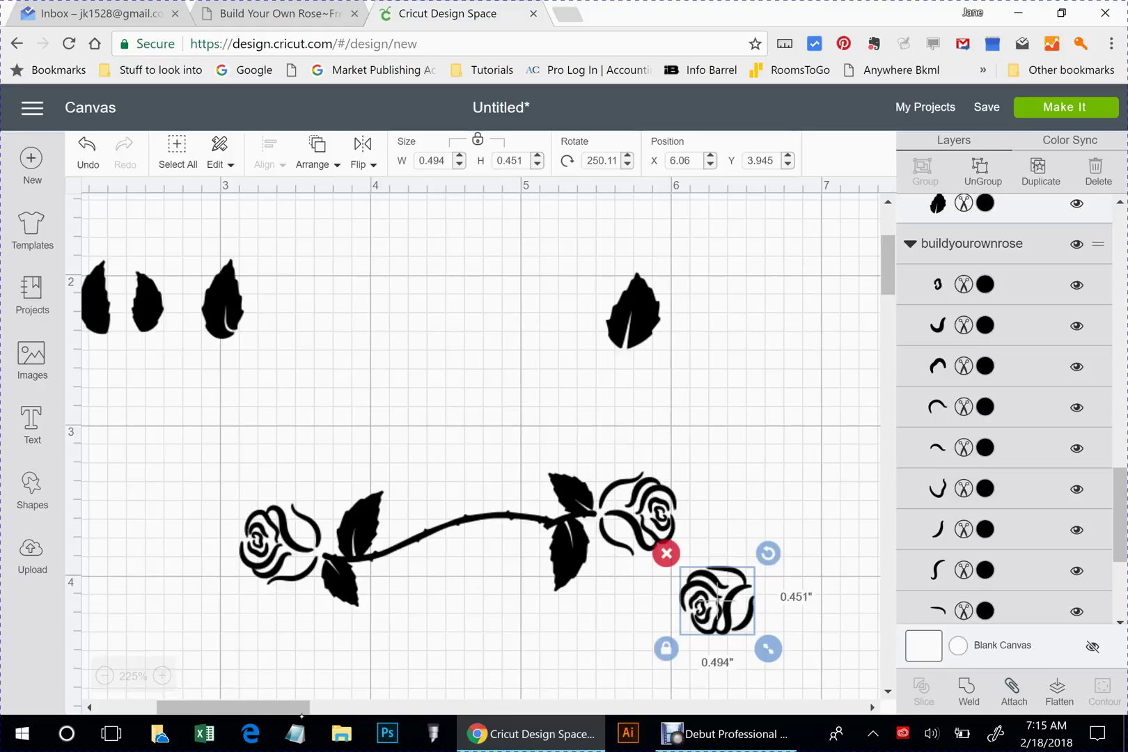
pyautogui.moveTo(718, 600); pyautogui.dragTo(501, 635)
pyautogui.moveTo(551, 589); pyautogui.dragTo(520, 570)
pyautogui.moveTo(501, 634); pyautogui.dragTo(514, 554)
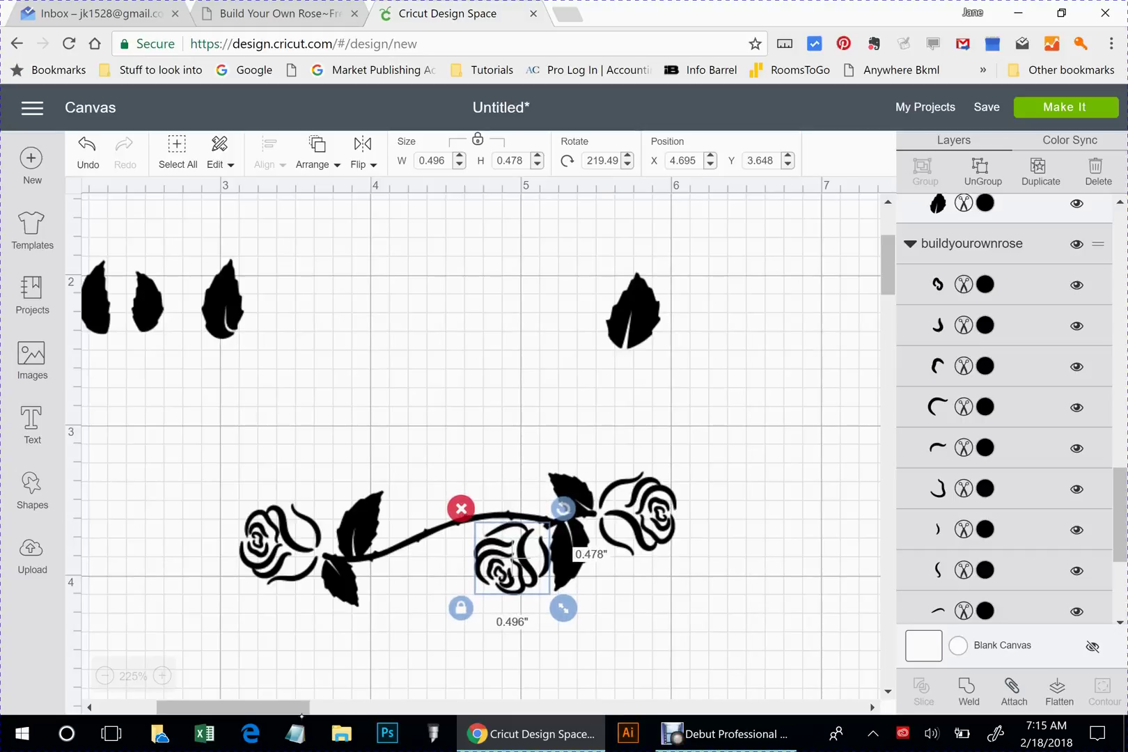
pyautogui.press('Escape')
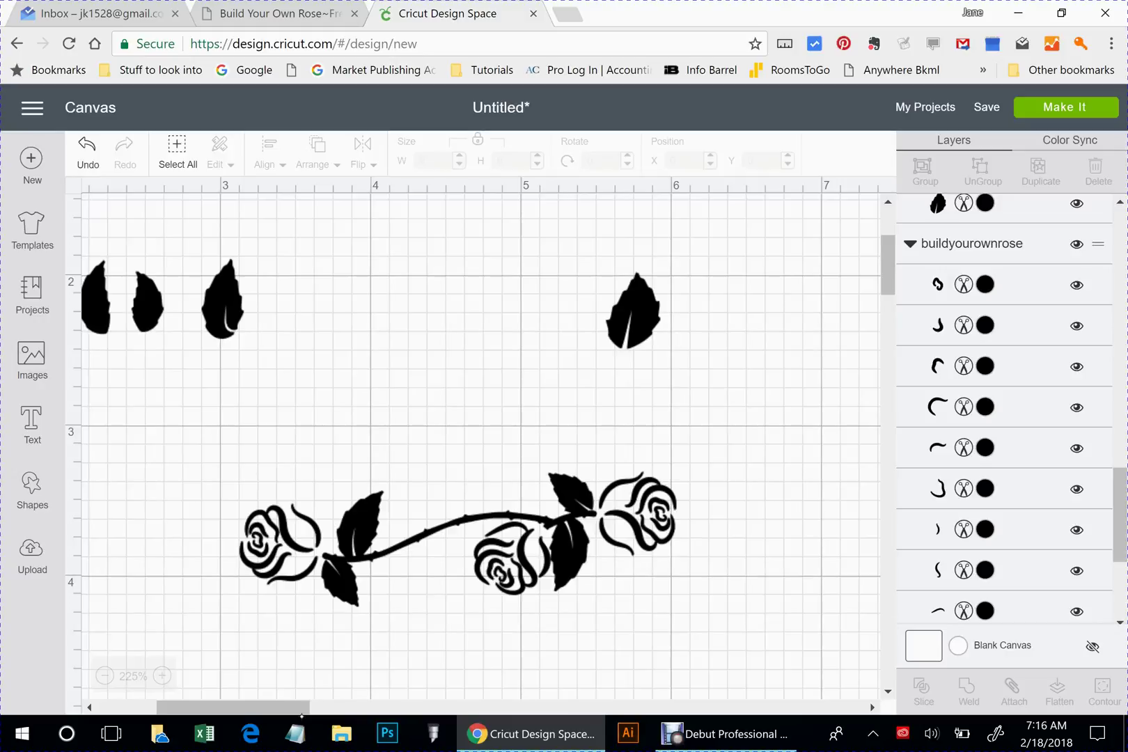
# Bring the small plain leaf over the stem, rotate it to about 309° and shrink it to about 0.19 in wide
pyautogui.click(147, 305)
pyautogui.moveTo(148, 305); pyautogui.dragTo(442, 325)
pyautogui.click(483, 295)
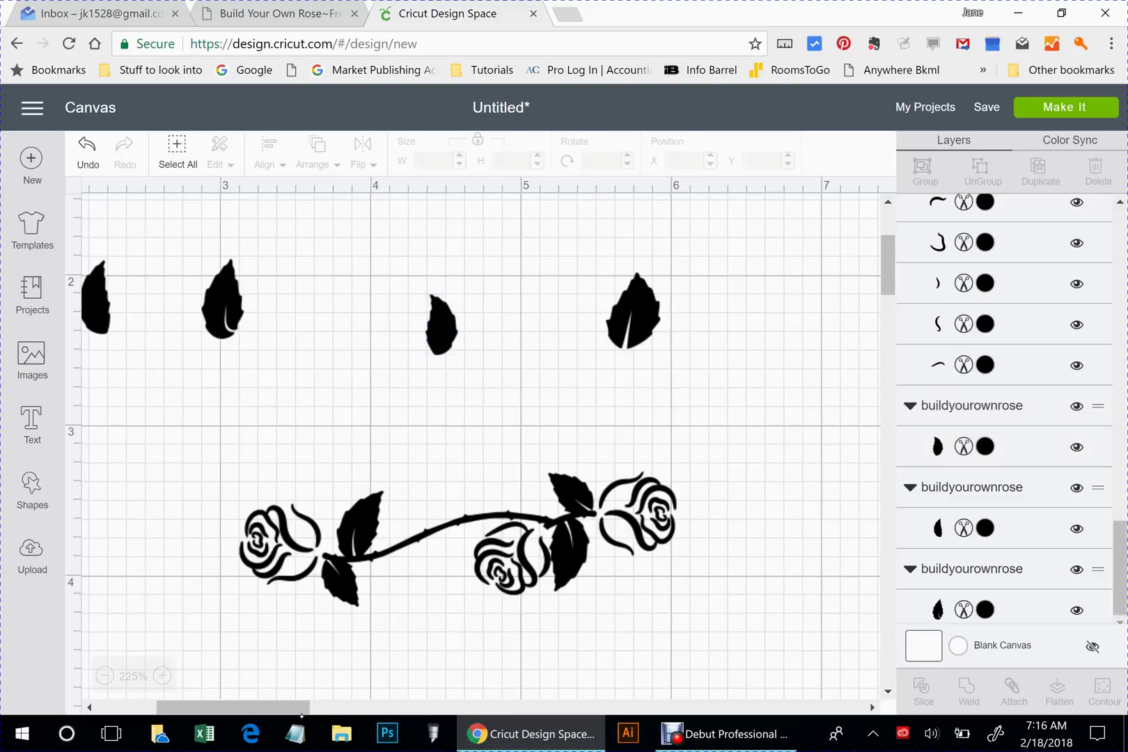
pyautogui.click(442, 324)
pyautogui.moveTo(472, 281); pyautogui.dragTo(429, 272)
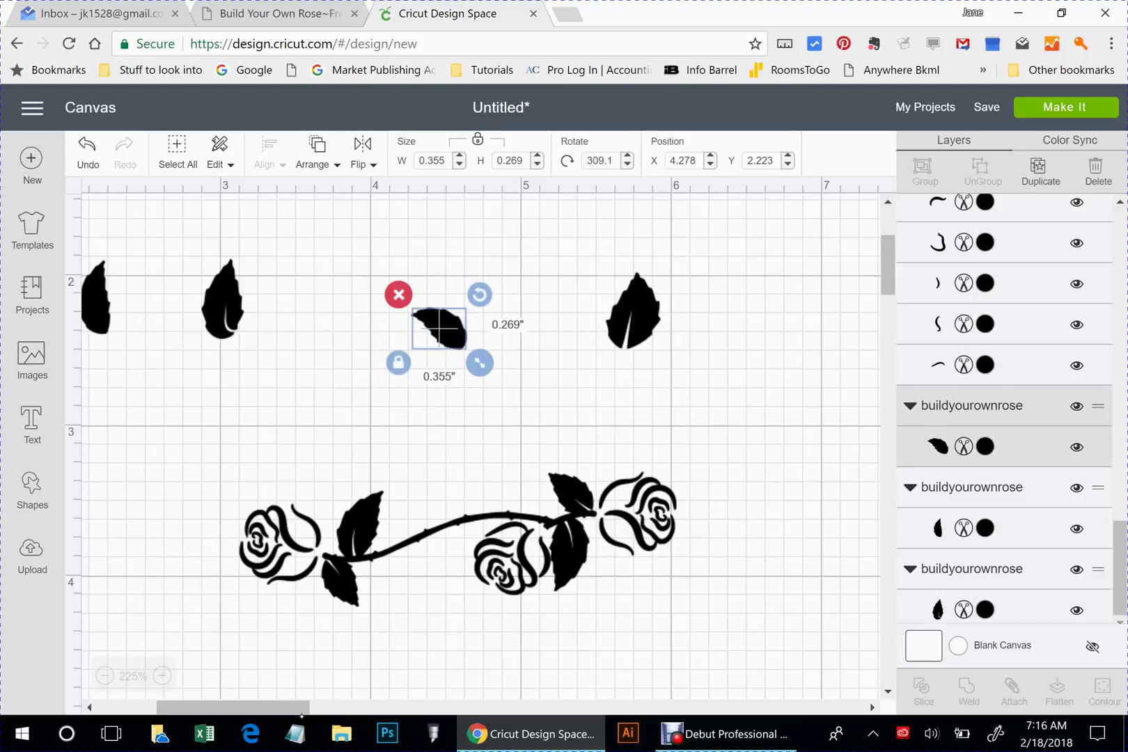
pyautogui.moveTo(439, 328); pyautogui.dragTo(516, 485)
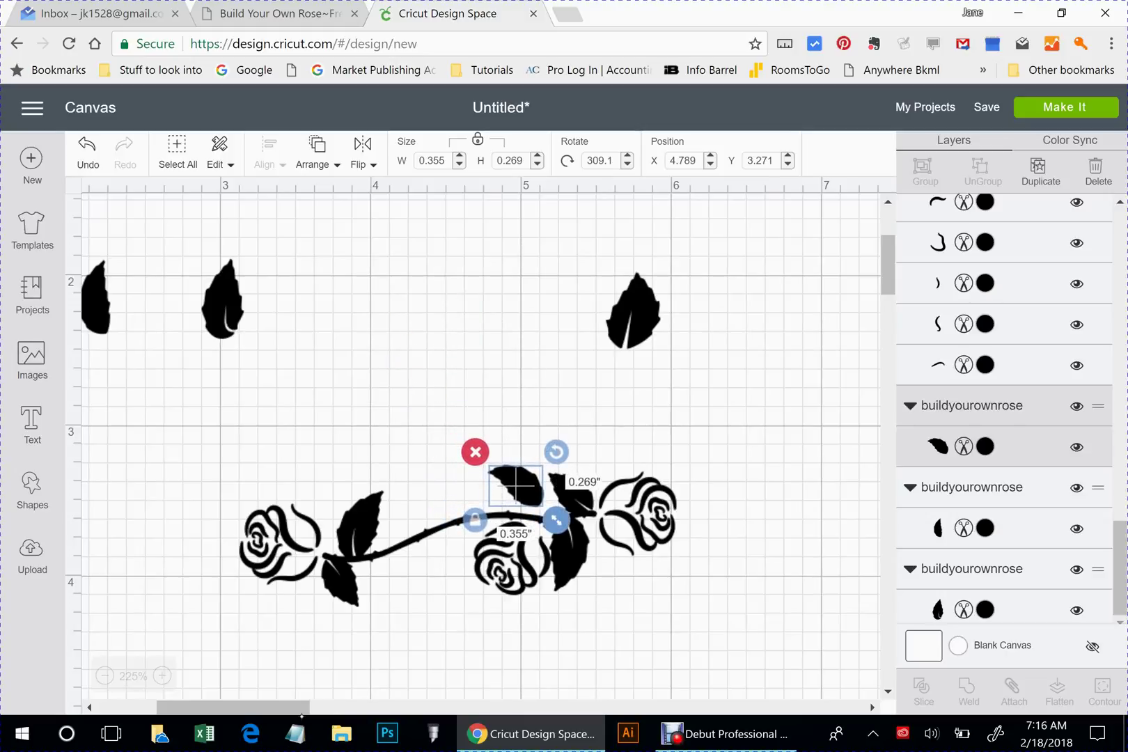
pyautogui.moveTo(556, 520); pyautogui.dragTo(525, 495)
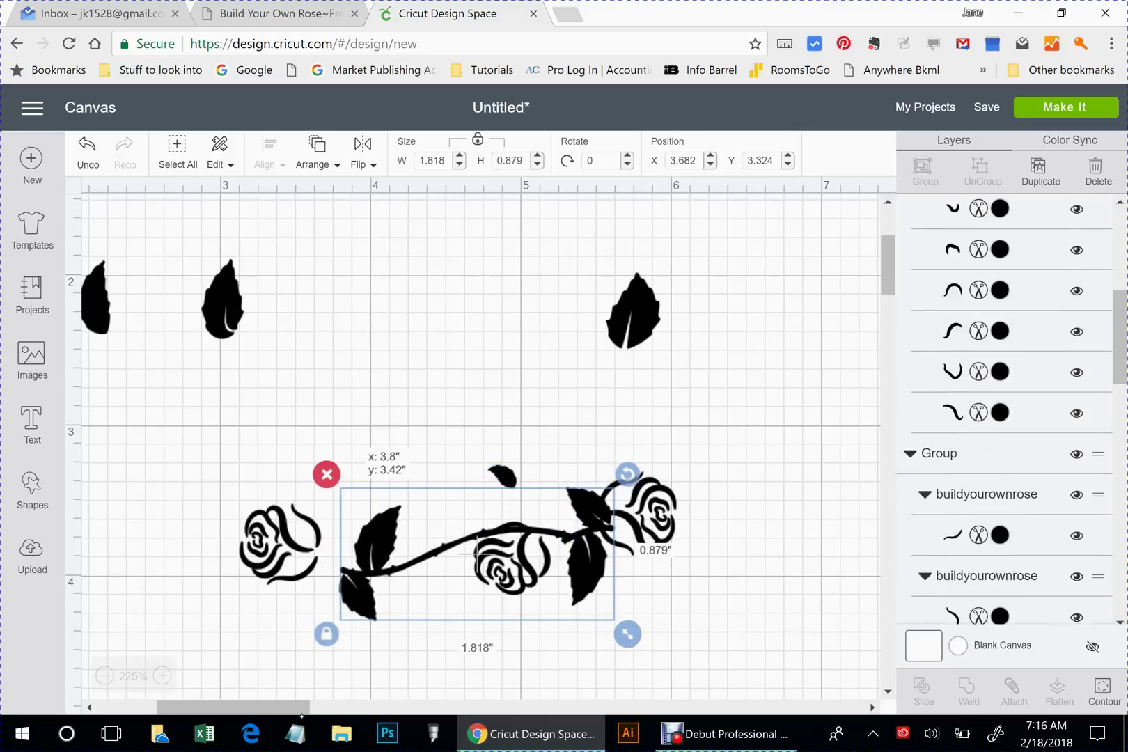
# Move the leafy stem back between the outer blooms and shrink it to about 1.70 in wide
pyautogui.moveTo(476, 555); pyautogui.dragTo(458, 534)
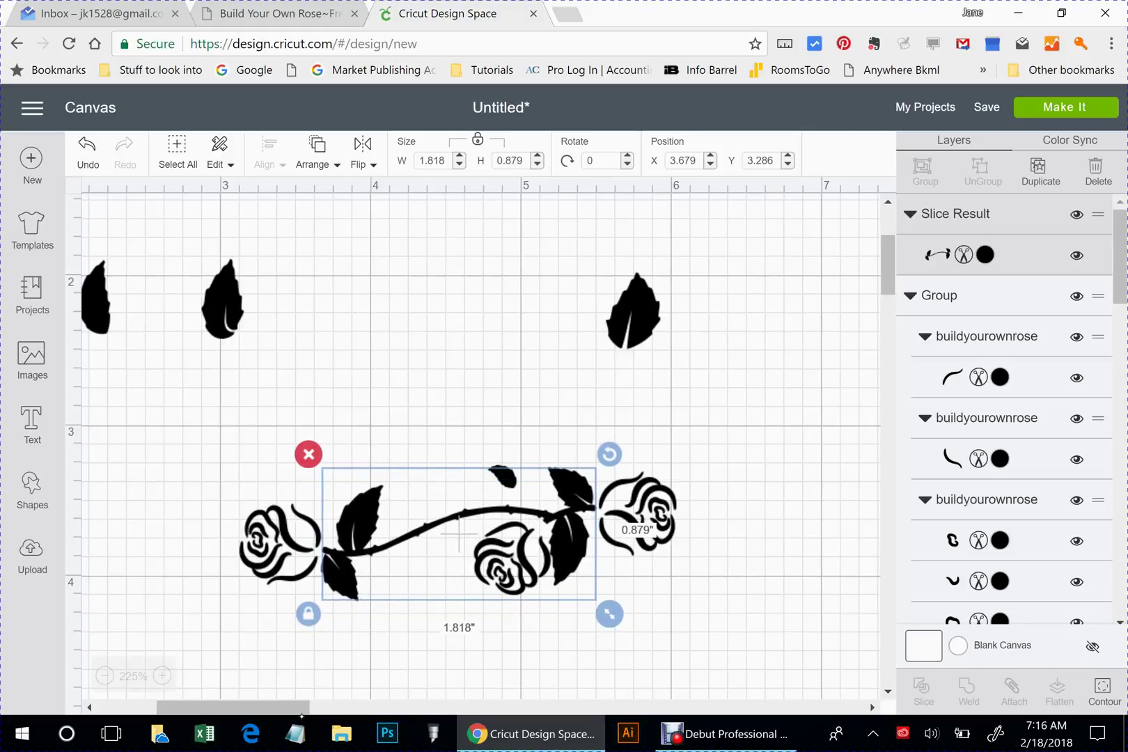
pyautogui.moveTo(609, 614); pyautogui.dragTo(591, 605)
pyautogui.moveTo(450, 530); pyautogui.dragTo(458, 540)
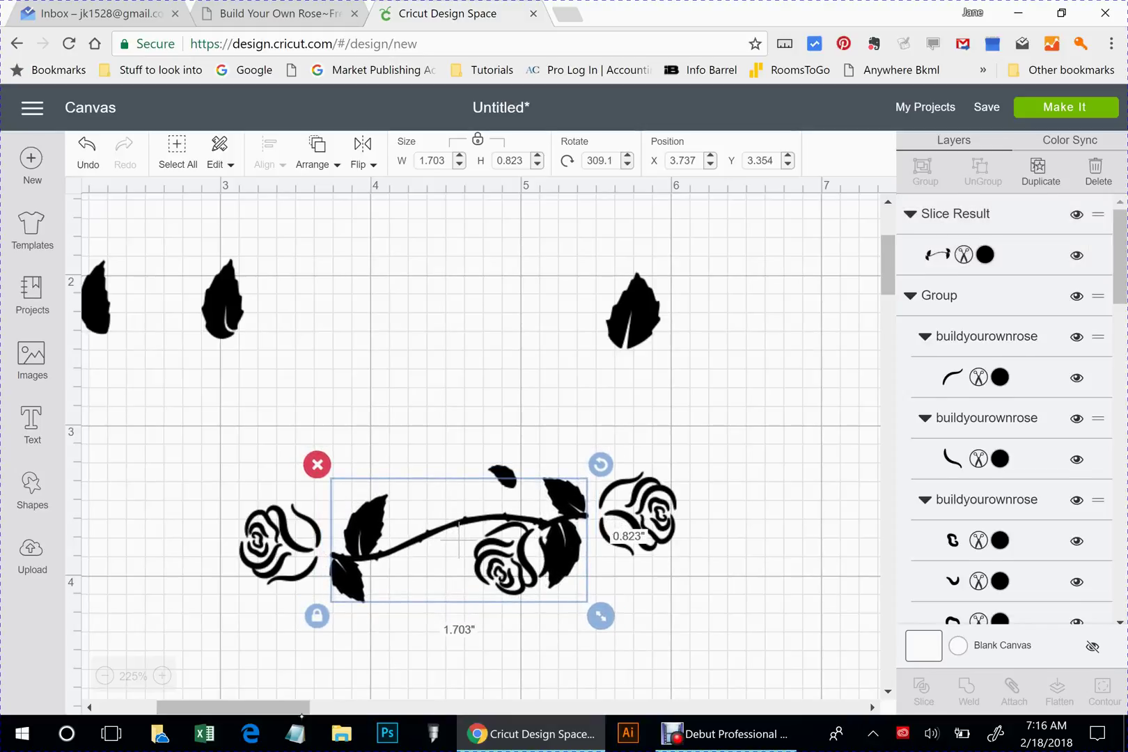
# Move the small leaf clear above the arrangement, and enlarge the leafy stem to about 1.80 in wide between the outer blooms
pyautogui.moveTo(502, 477); pyautogui.dragTo(514, 383)
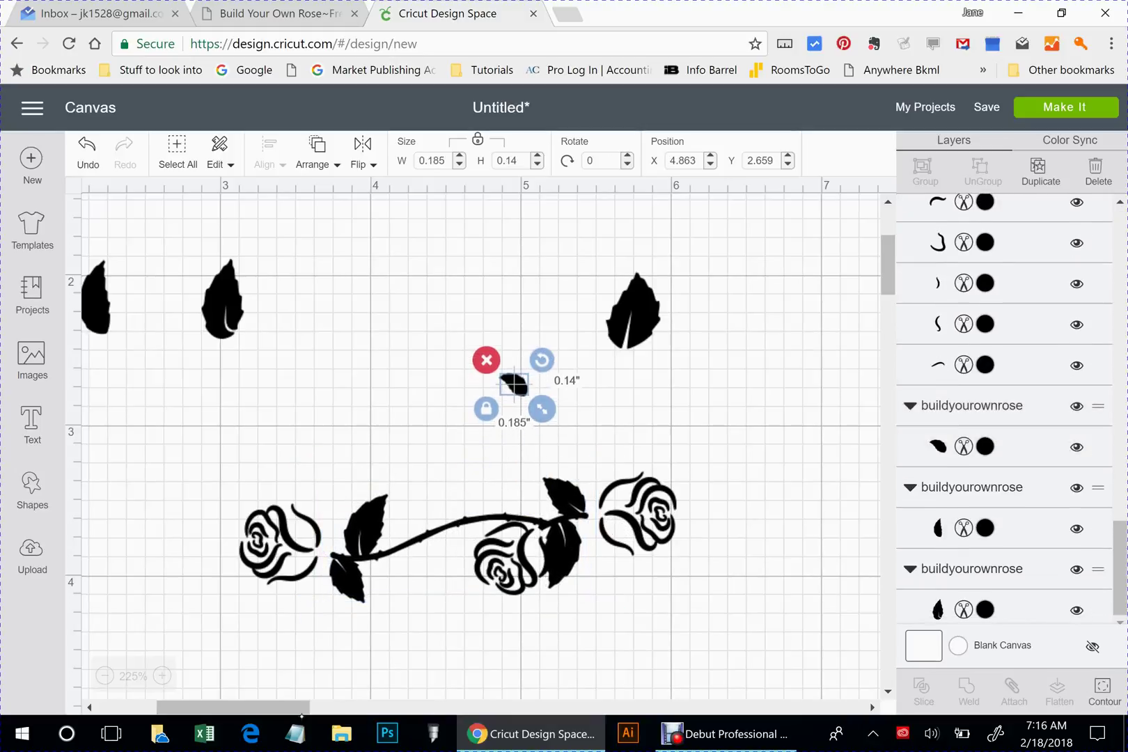
pyautogui.click(458, 542)
pyautogui.moveTo(600, 615); pyautogui.dragTo(612, 621)
pyautogui.moveTo(464, 542); pyautogui.dragTo(459, 536)
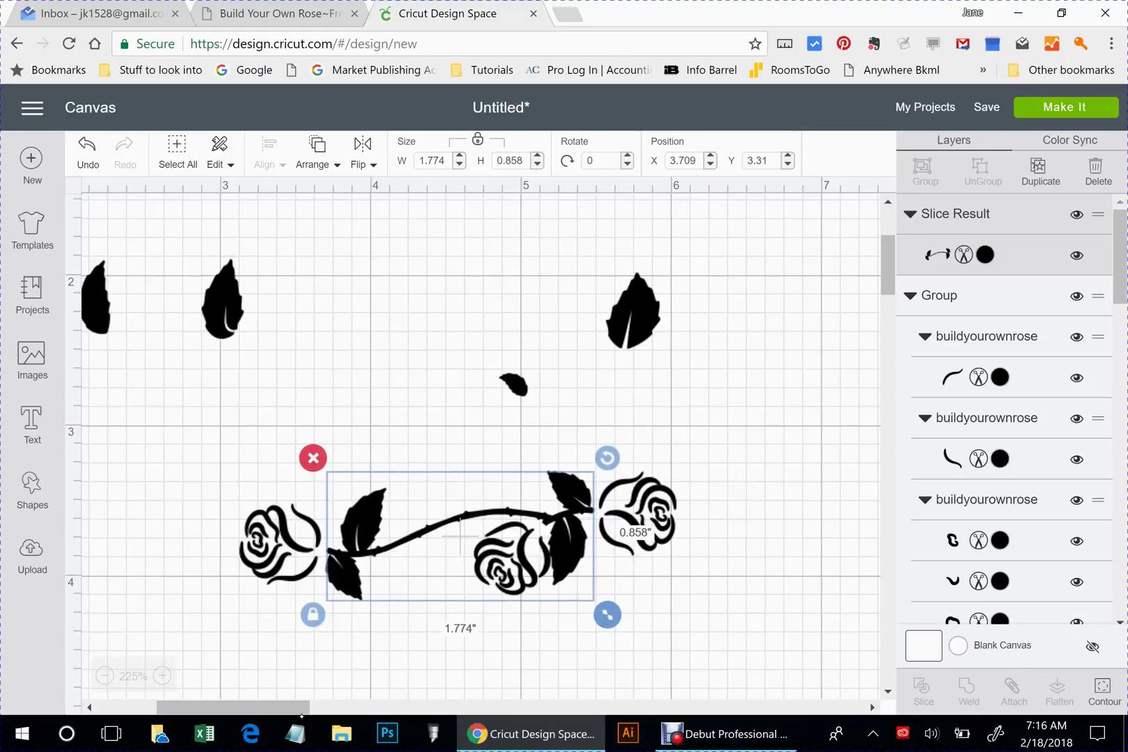
pyautogui.rightClick(459, 536)
pyautogui.click(608, 617)
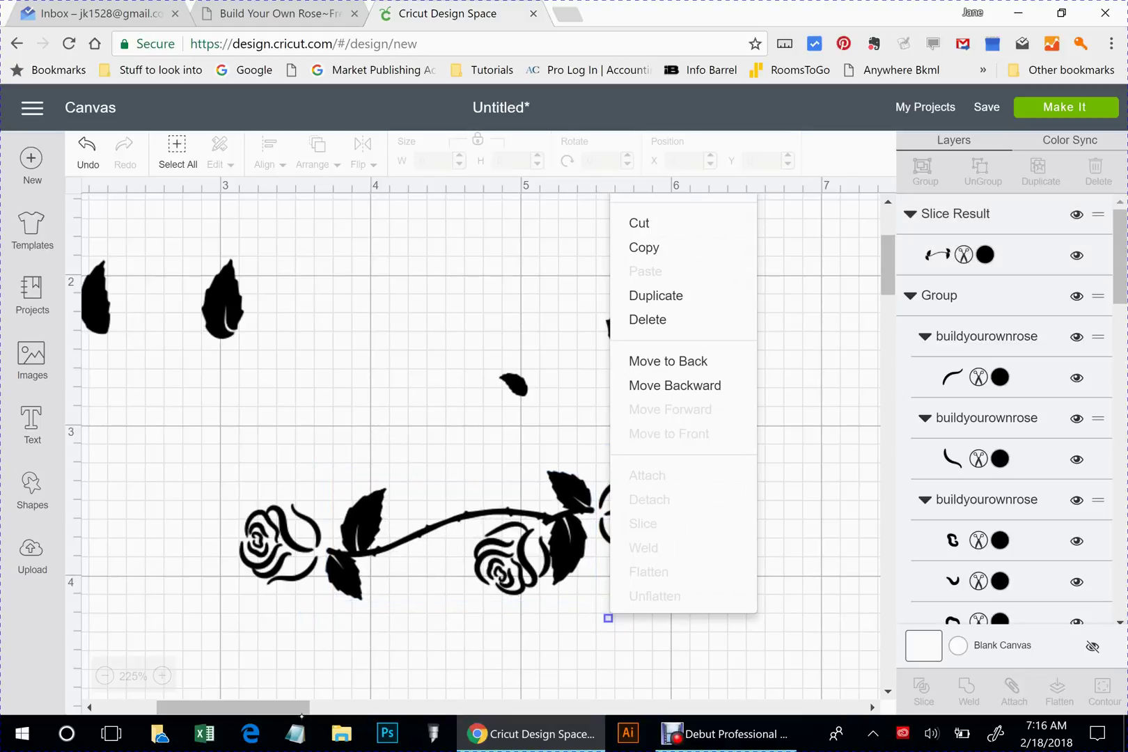
pyautogui.click(375, 401)
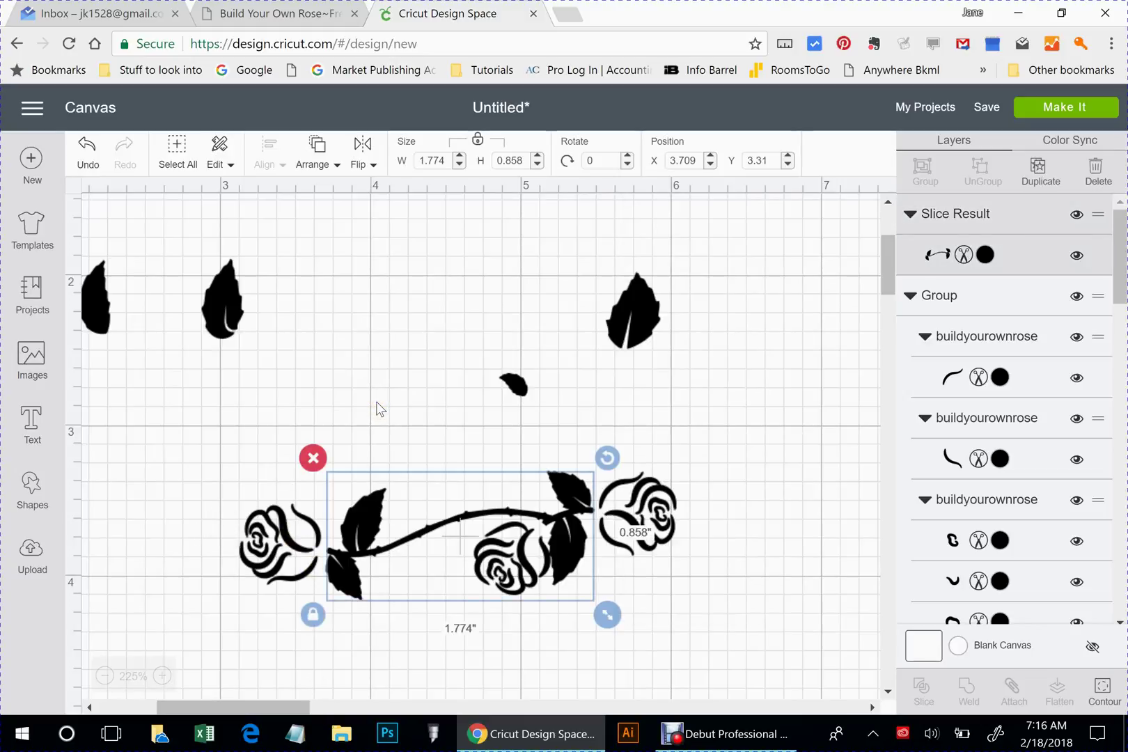
pyautogui.moveTo(607, 615); pyautogui.dragTo(611, 617)
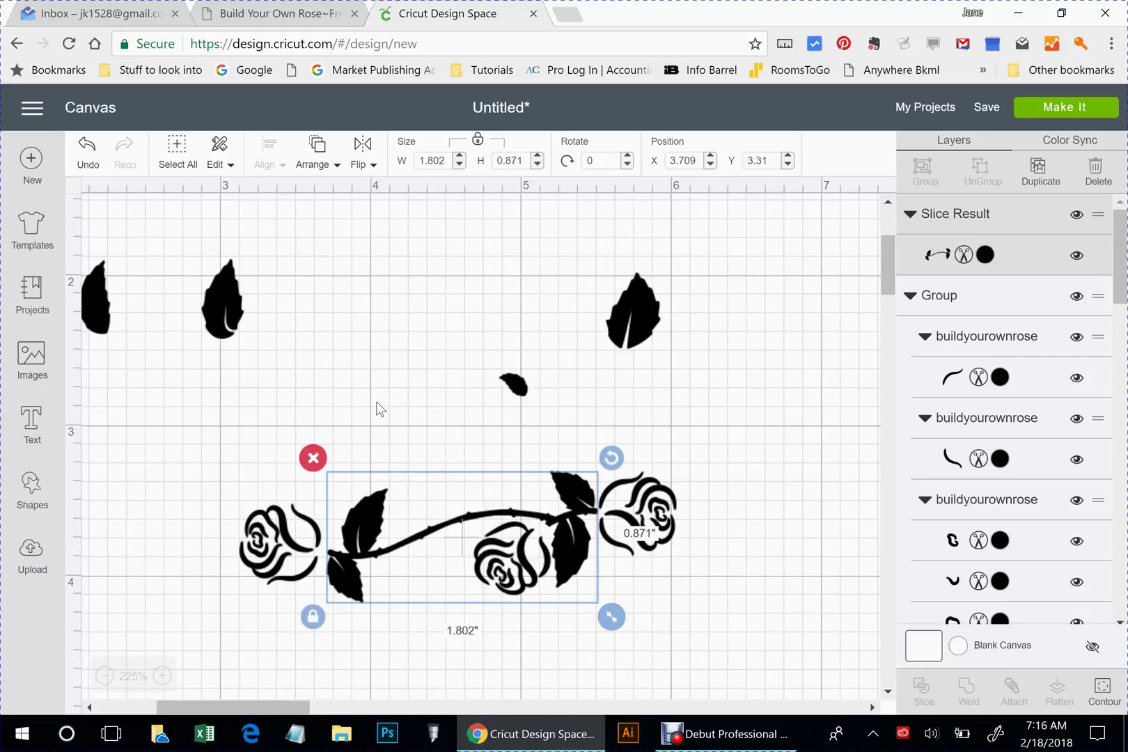
# Enlarge the small leaf to about 0.26 in wide and place it on top of the stem, above the middle bloom
pyautogui.click(514, 384)
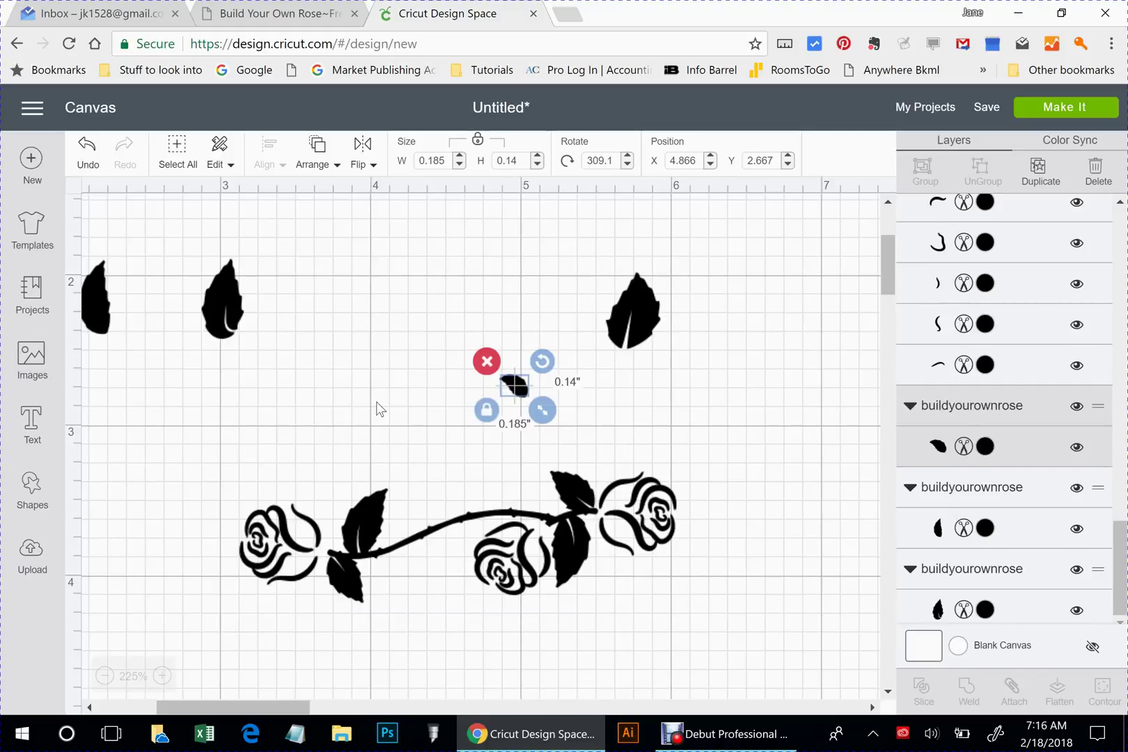
pyautogui.moveTo(542, 410)
pyautogui.mouseDown()
pyautogui.moveTo(557, 421)
pyautogui.moveTo(521, 399)
pyautogui.moveTo(518, 490)
pyautogui.moveTo(509, 479)
pyautogui.moveTo(533, 500)
pyautogui.mouseUp()
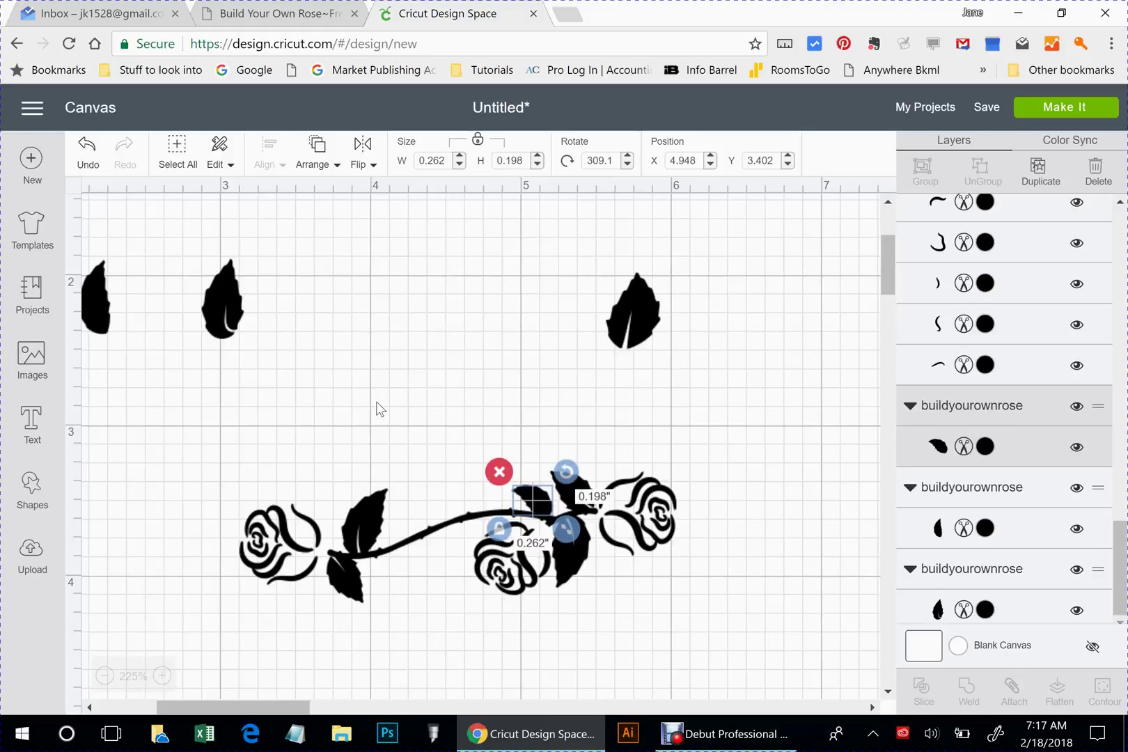
# Weld the small leaf to the leafy stem, and dismiss the Sticky Keys prompt and the mail notification
pyautogui.keyDown('shift'); pyautogui.click(390, 548); pyautogui.keyUp('shift')
pyautogui.press('shift')
pyautogui.press('shift')
pyautogui.press('shift')
pyautogui.press('shift')
pyautogui.press('shift')
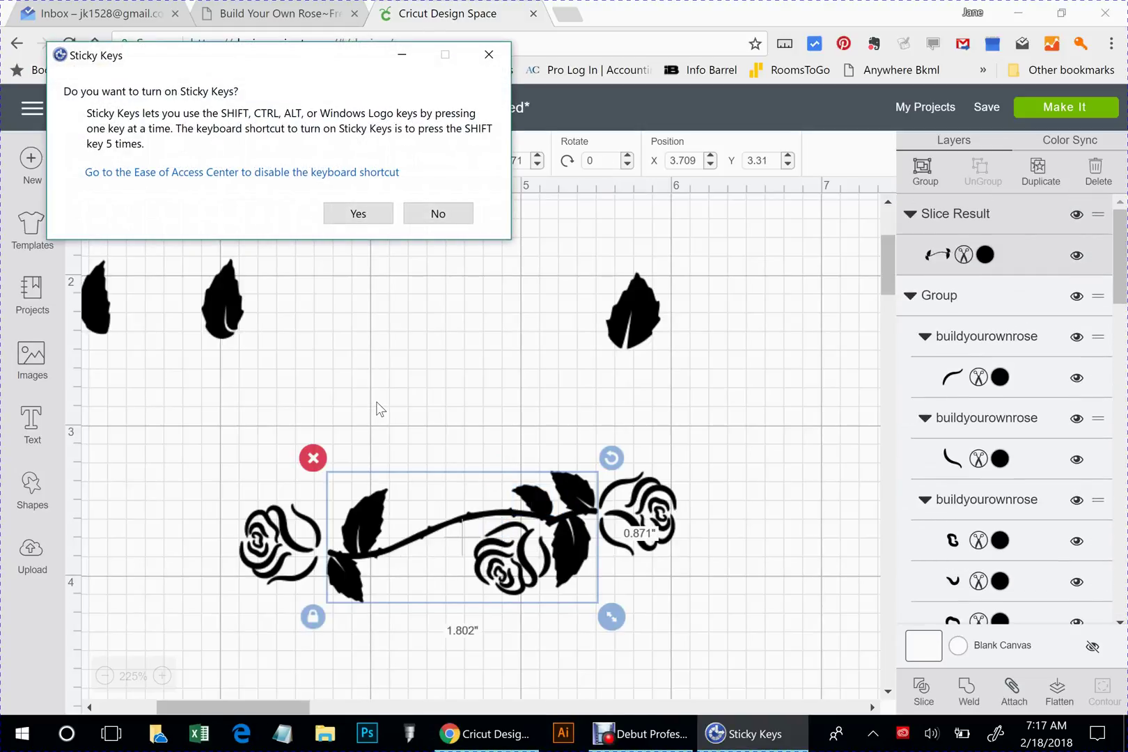
pyautogui.click(439, 213)
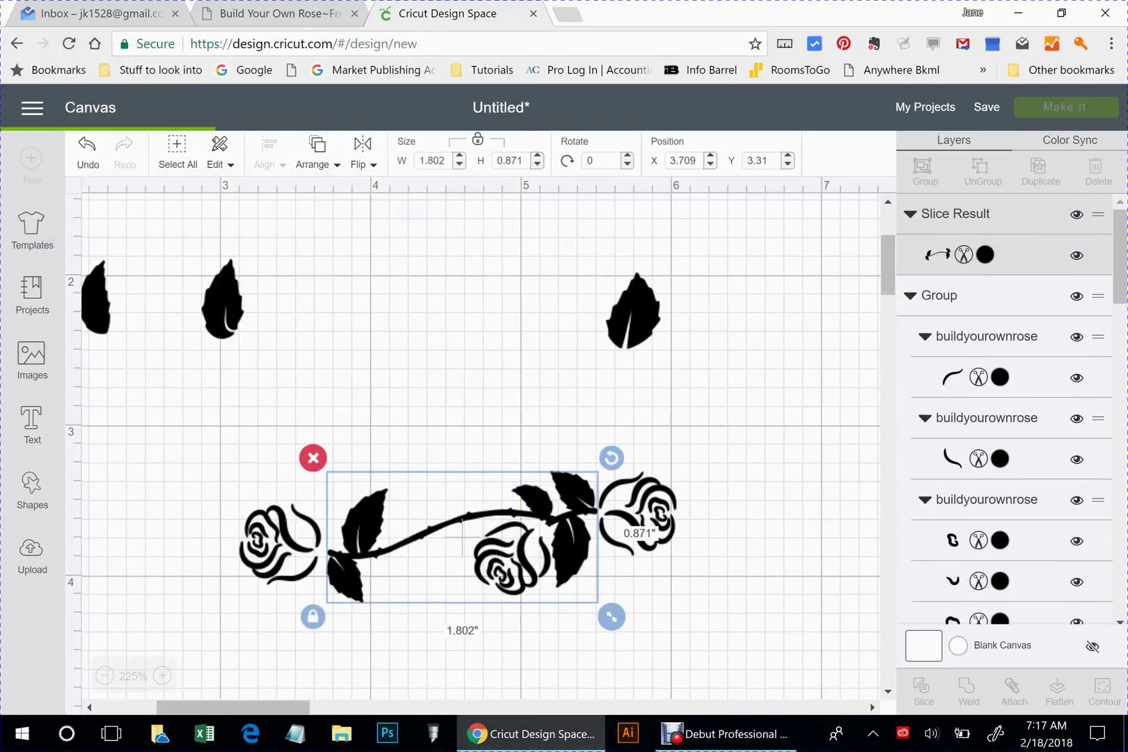
pyautogui.hotkey('ctrl', 'z')
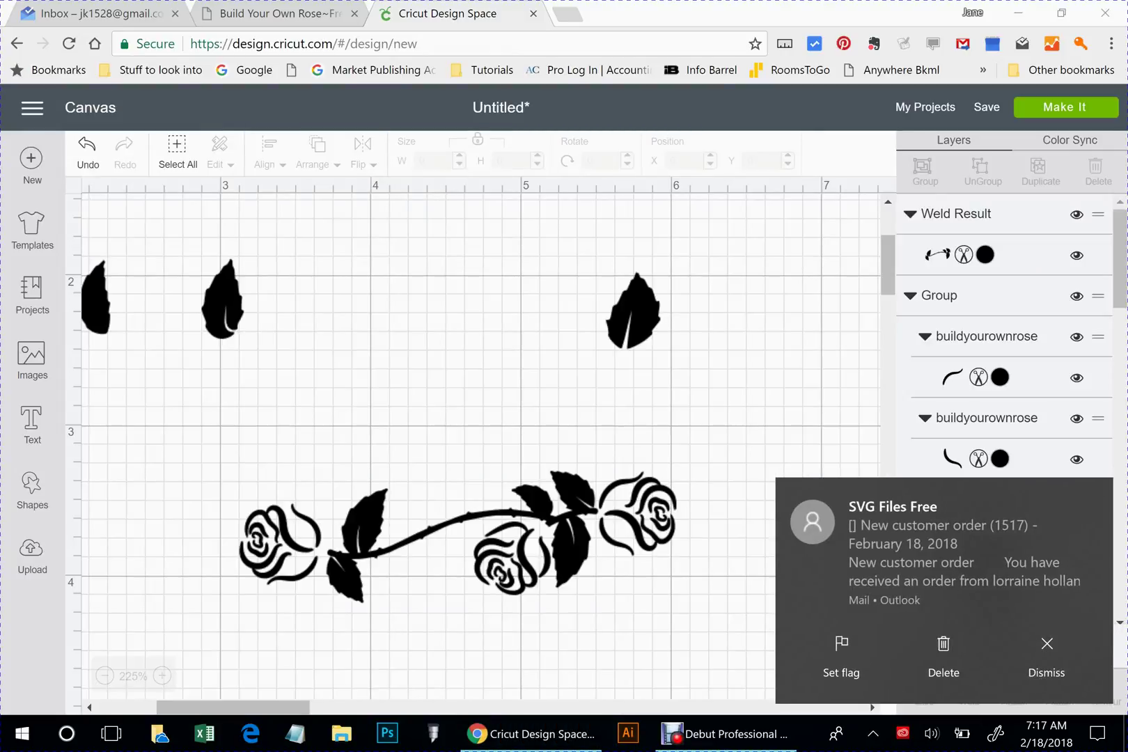
pyautogui.click(1046, 657)
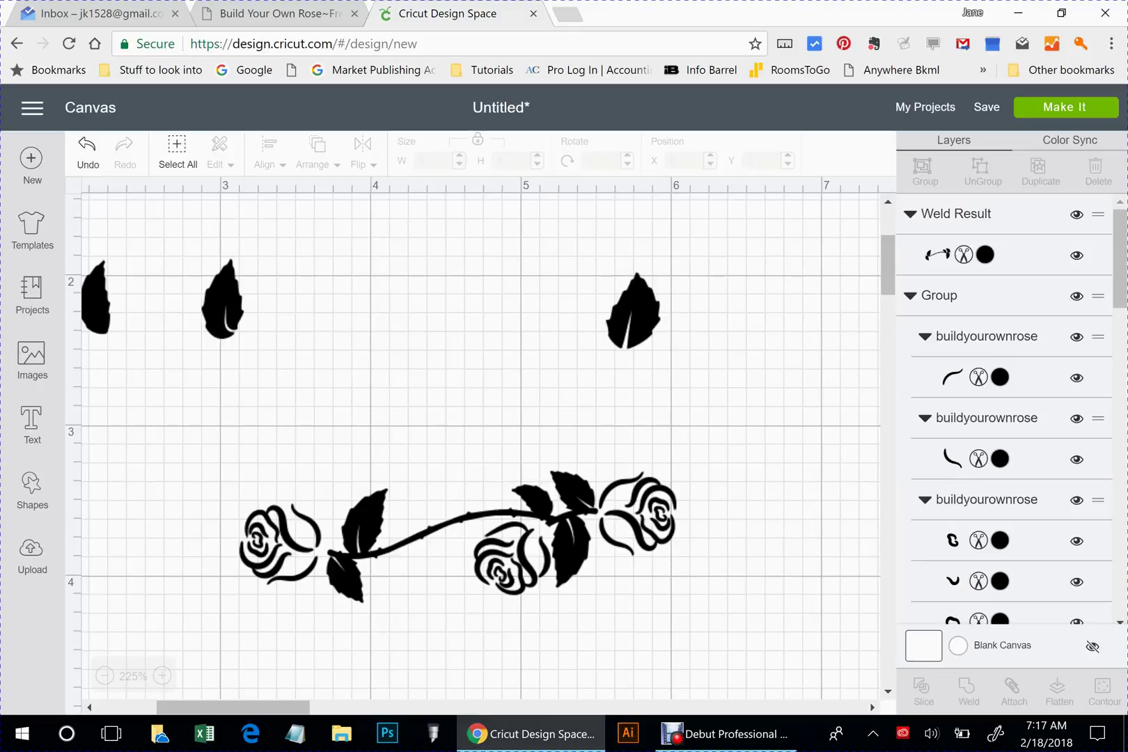
pyautogui.click(1048, 651)
# Recolor the welded leafy stem green (#6E933D)
pyautogui.click(462, 517)
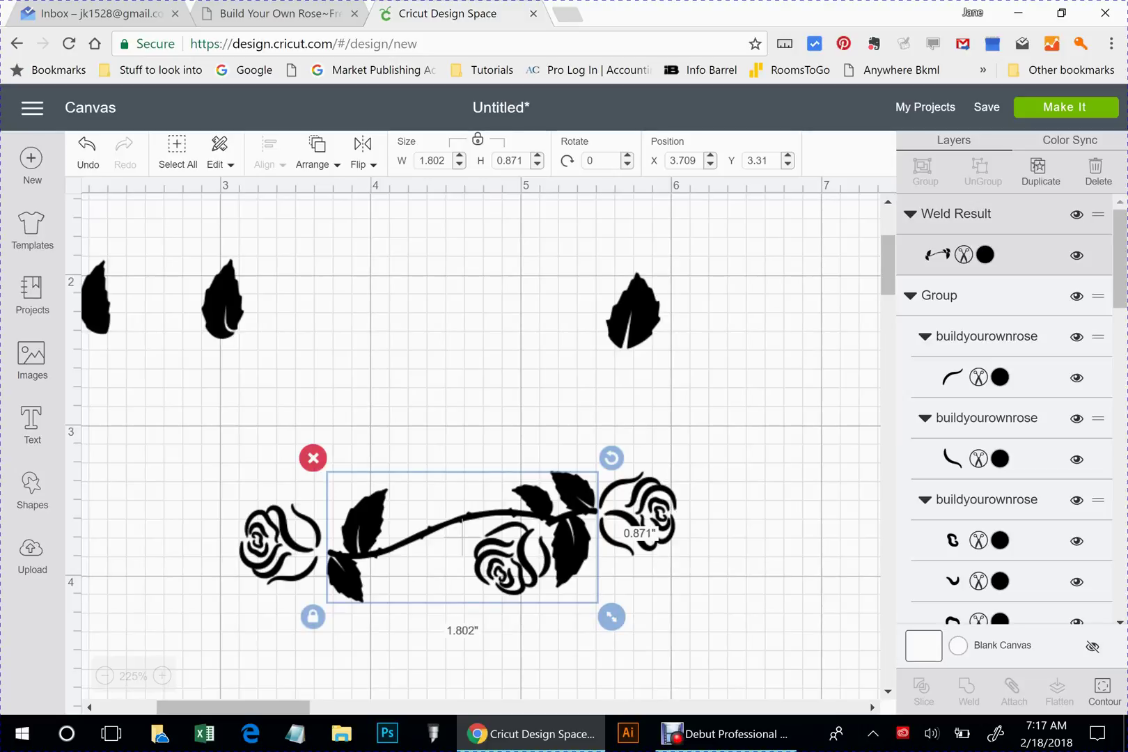
pyautogui.click(985, 254)
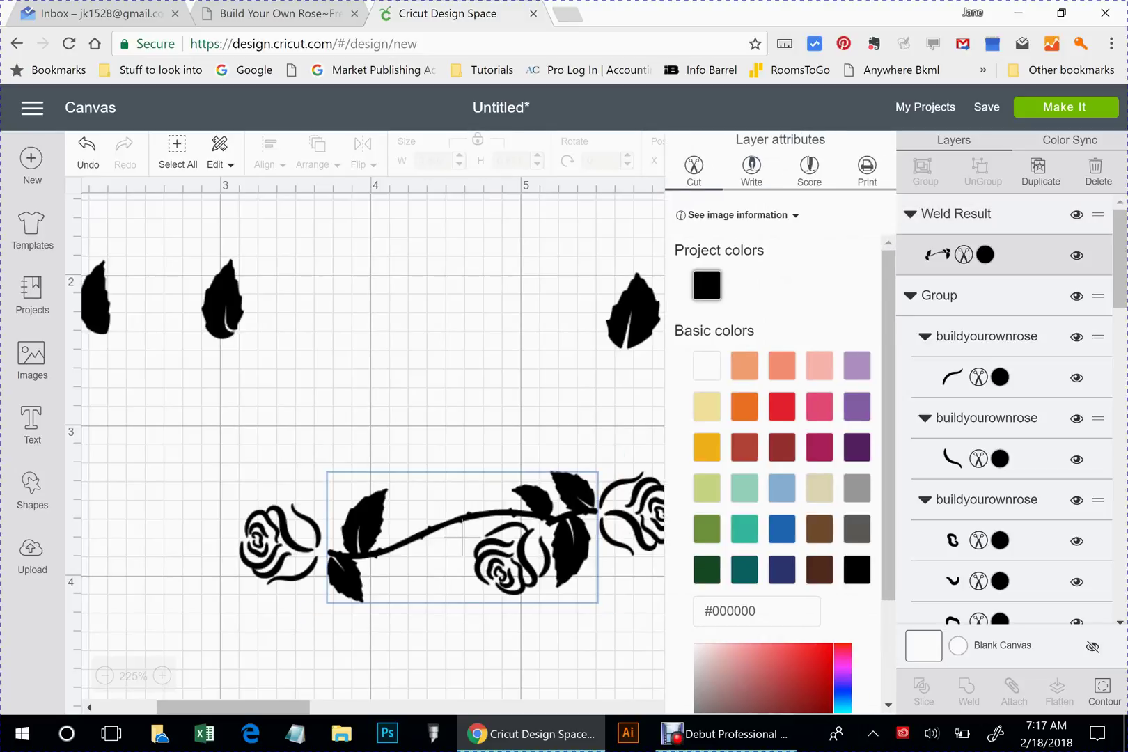
pyautogui.click(706, 529)
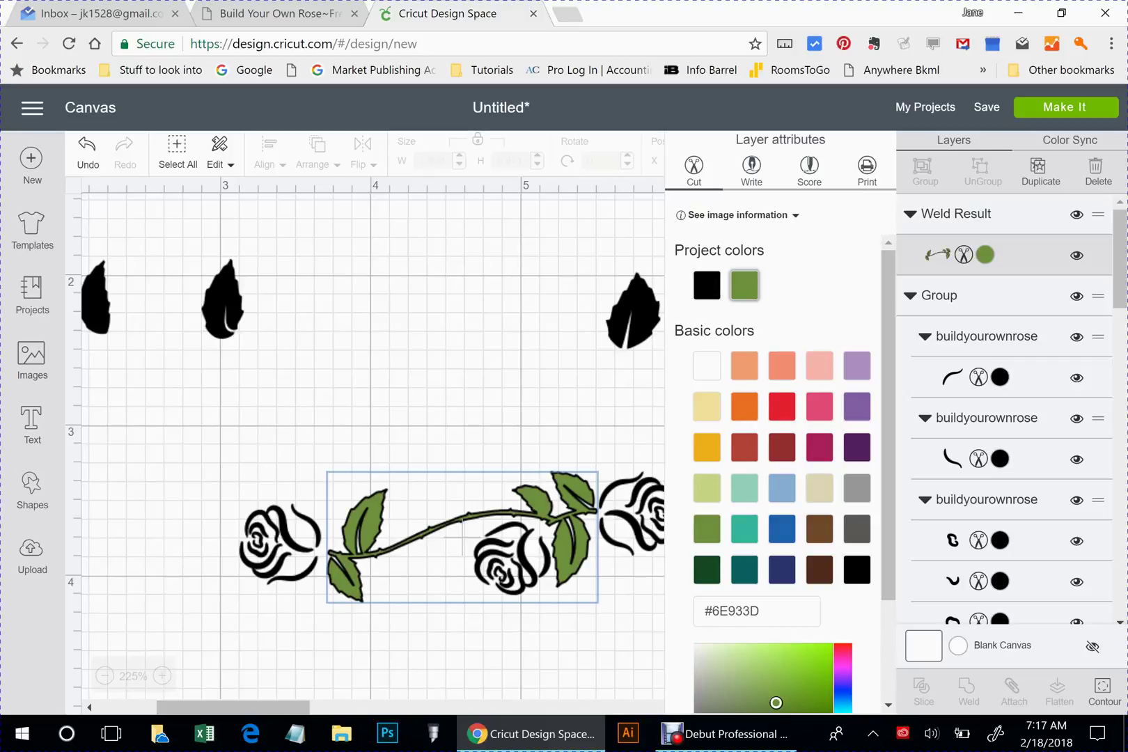
pyautogui.press('Escape')
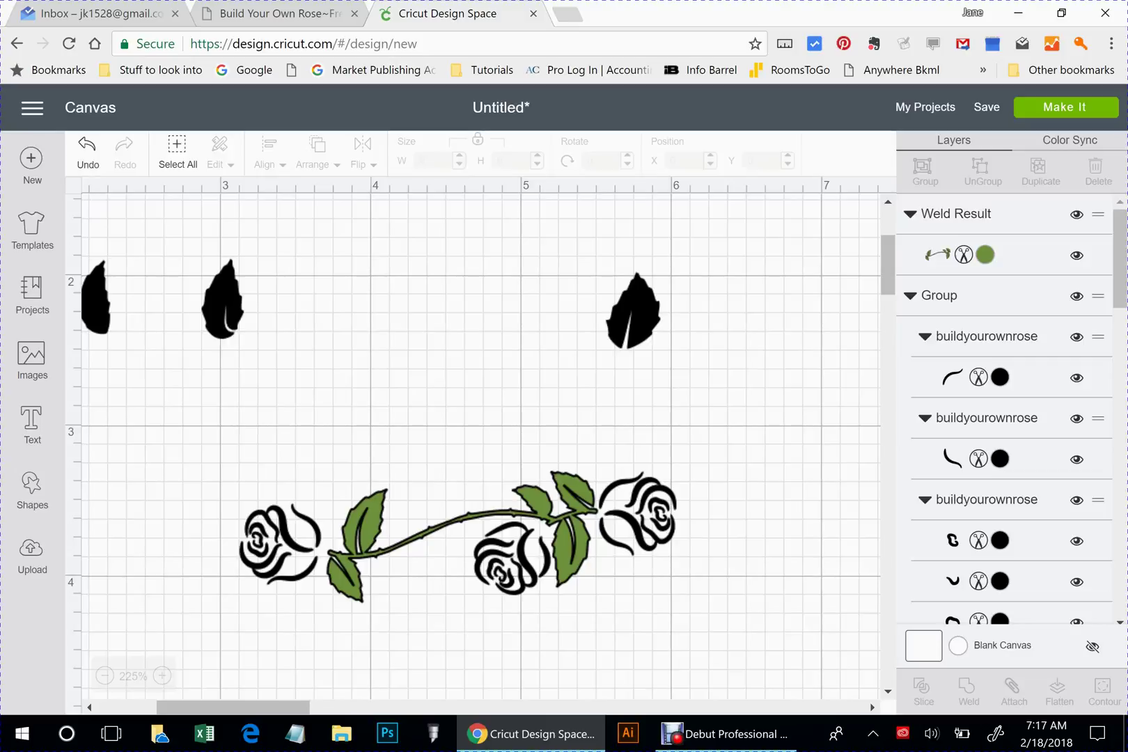
# Delete the three unused black leaves above the arrangement
pyautogui.moveTo(573, 249); pyautogui.dragTo(729, 368)
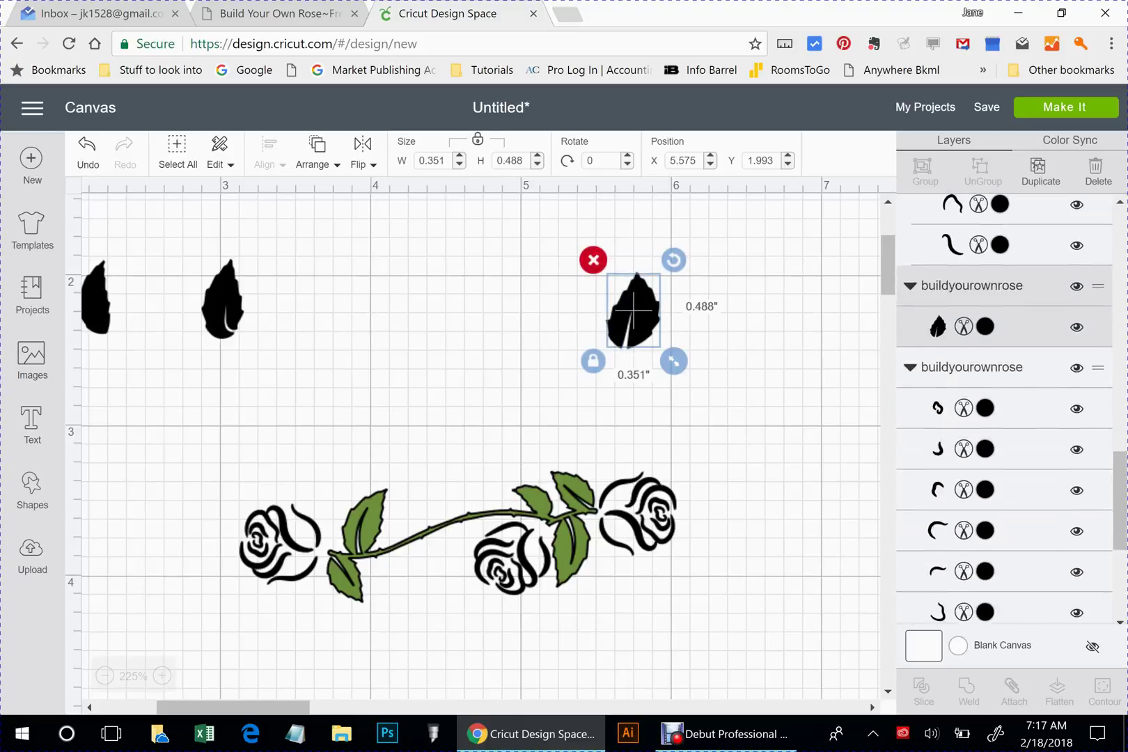
pyautogui.press('Delete')
pyautogui.moveTo(319, 239); pyautogui.dragTo(85, 363)
pyautogui.moveTo(161, 299); pyautogui.dragTo(384, 294)
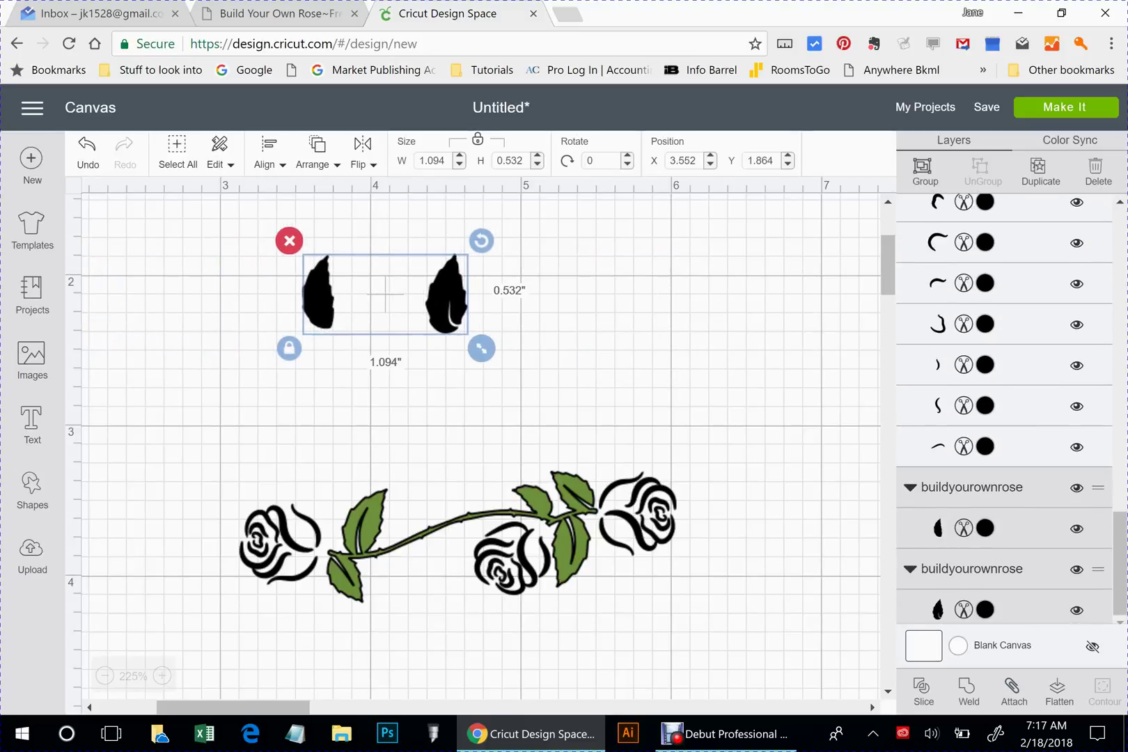
pyautogui.click(289, 241)
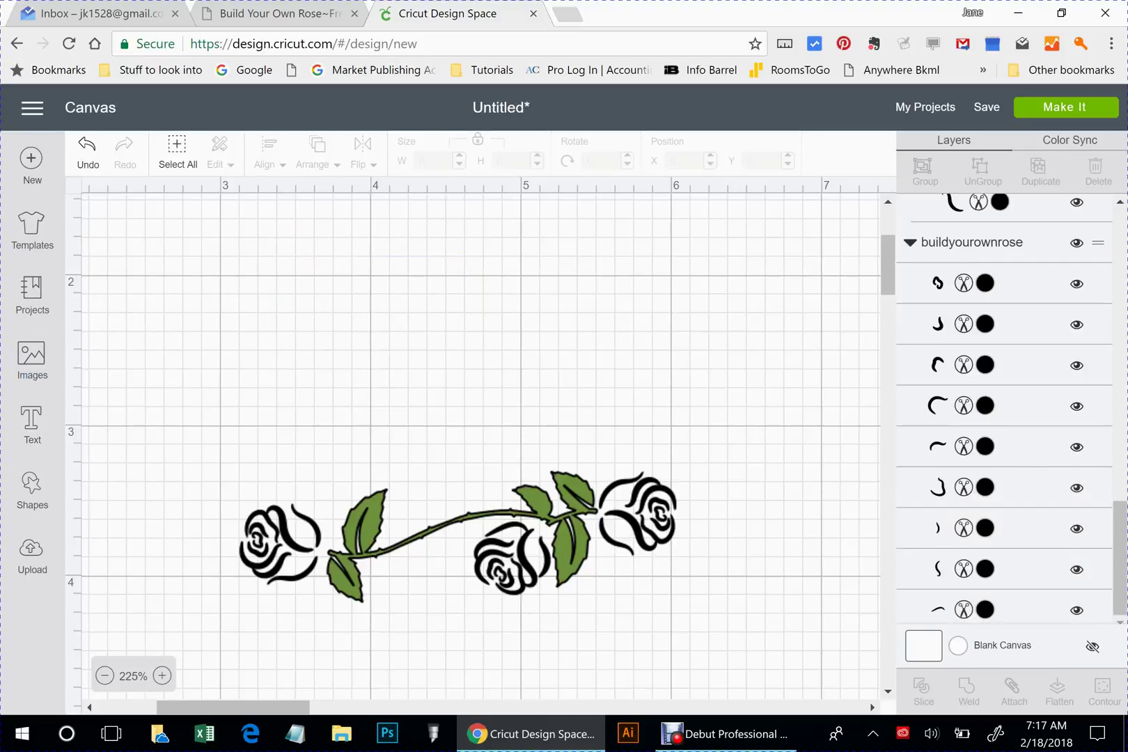
# Try moving the green leafy stem away from the blooms, and undo the move
pyautogui.click(104, 675)
pyautogui.click(104, 676)
pyautogui.click(104, 675)
pyautogui.click(105, 675)
pyautogui.click(105, 676)
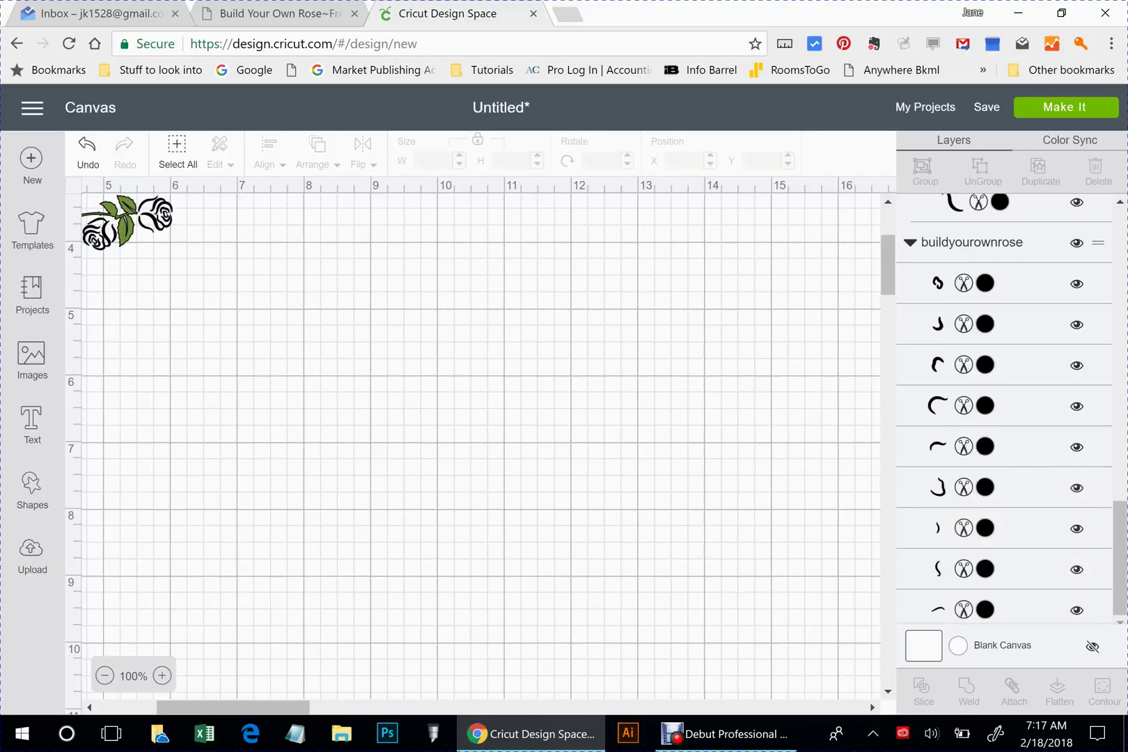
pyautogui.click(104, 675)
pyautogui.click(155, 675)
pyautogui.scroll(3, 480, 446)
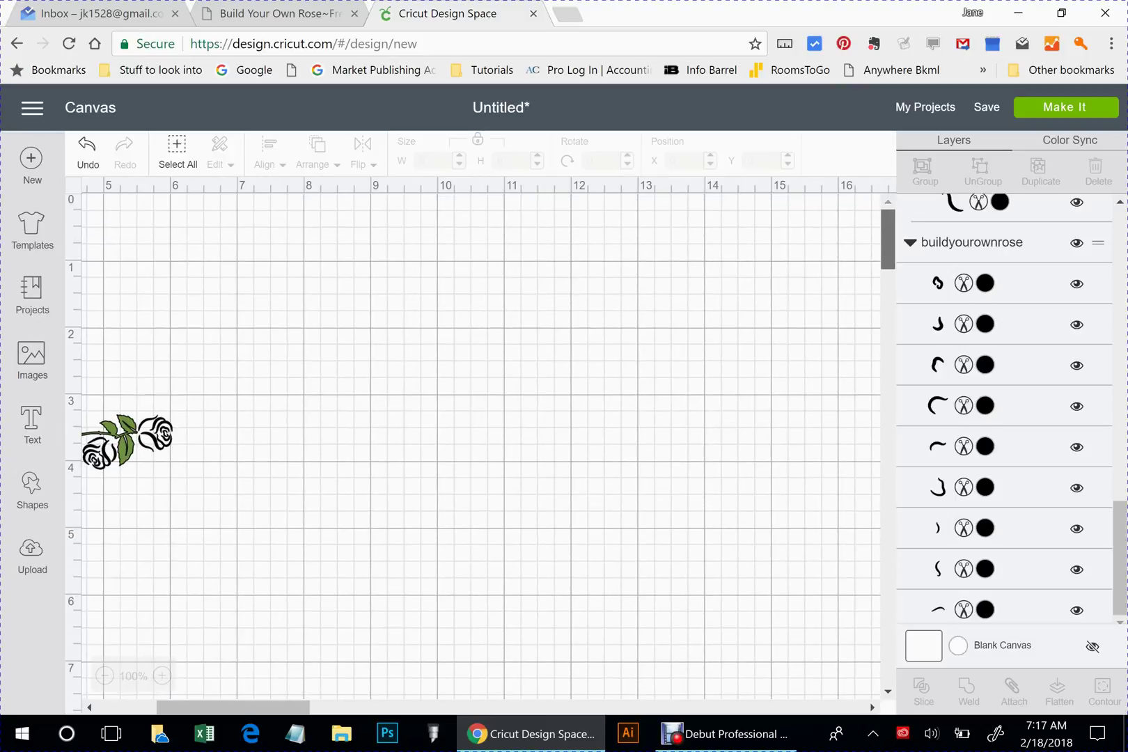
pyautogui.moveTo(115, 440); pyautogui.dragTo(465, 444)
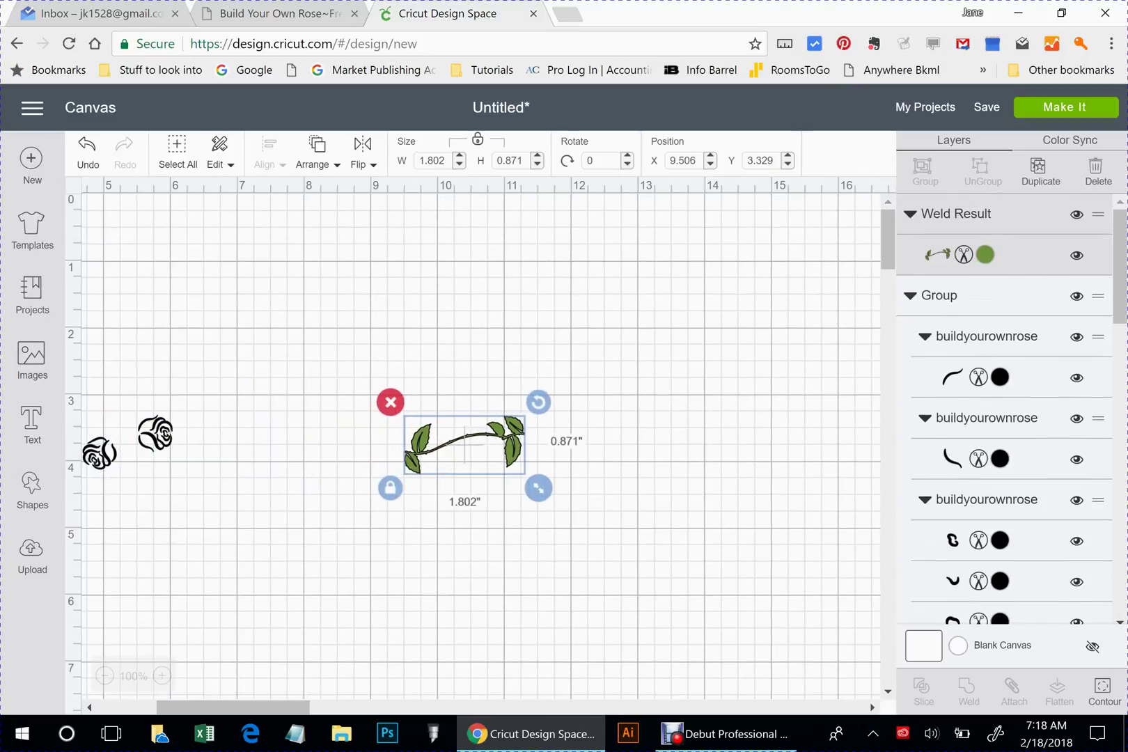
pyautogui.hotkey('ctrl', 'z')
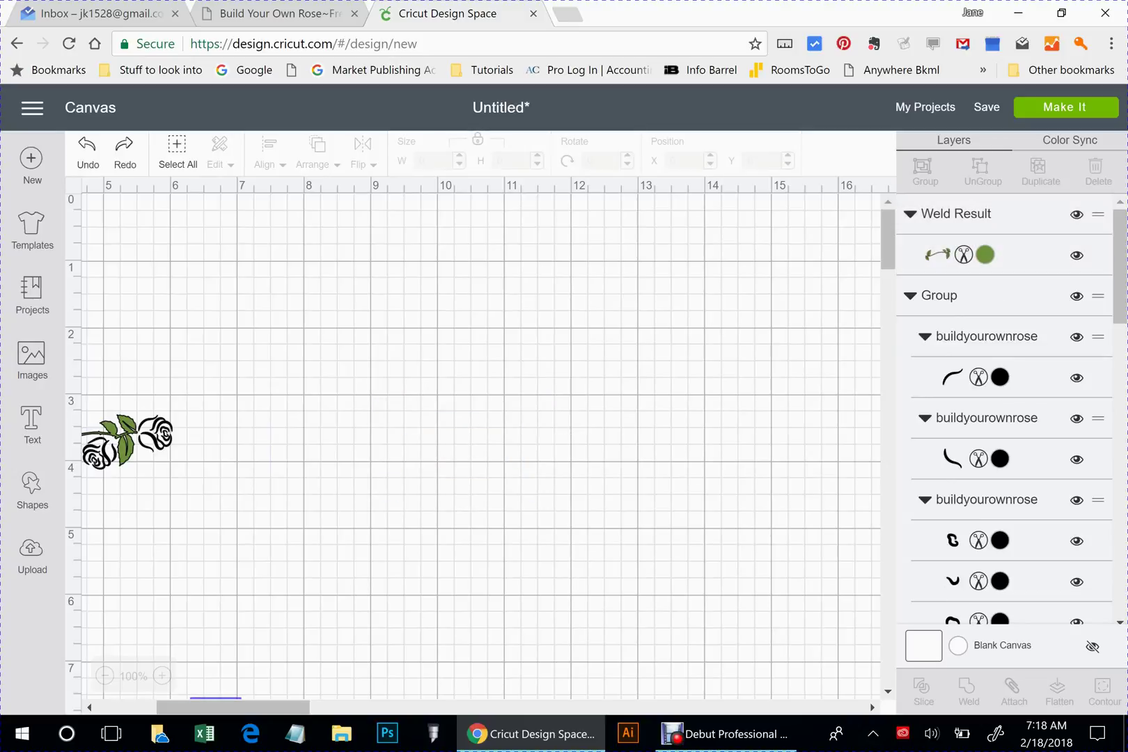
# Group the whole rose arrangement, move it near the canvas origin and enlarge it to about 9.91 in wide
pyautogui.moveTo(233, 707); pyautogui.dragTo(173, 707)
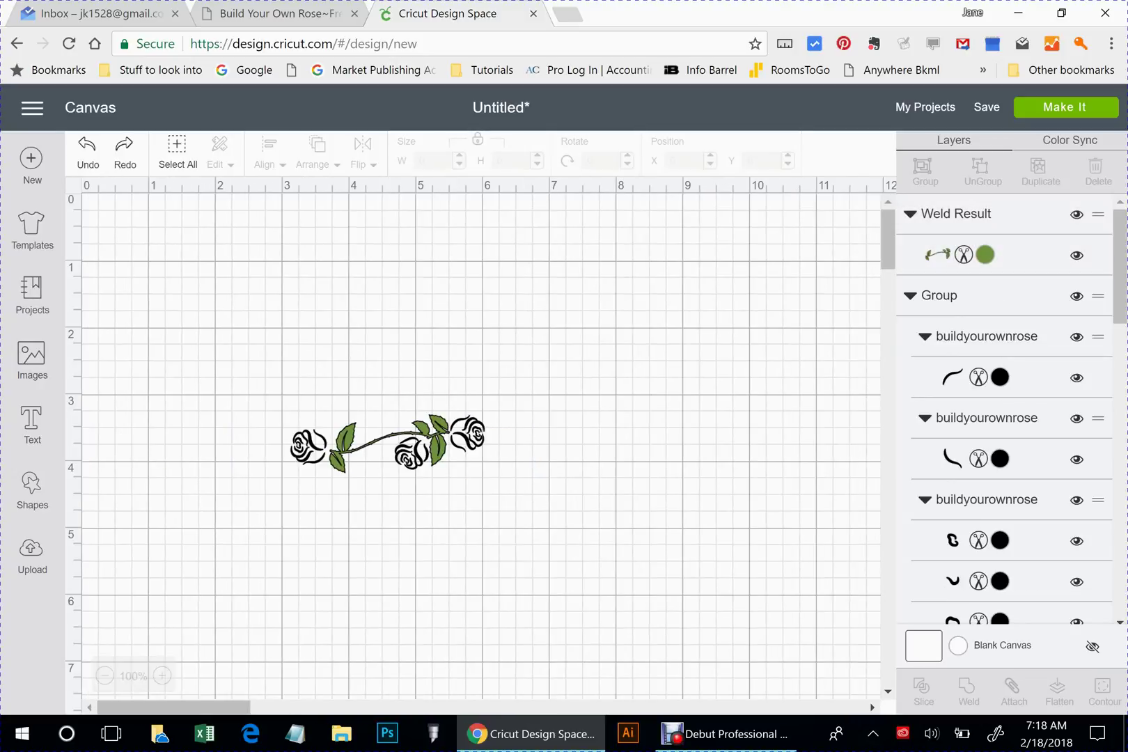
pyautogui.moveTo(249, 347); pyautogui.dragTo(538, 507)
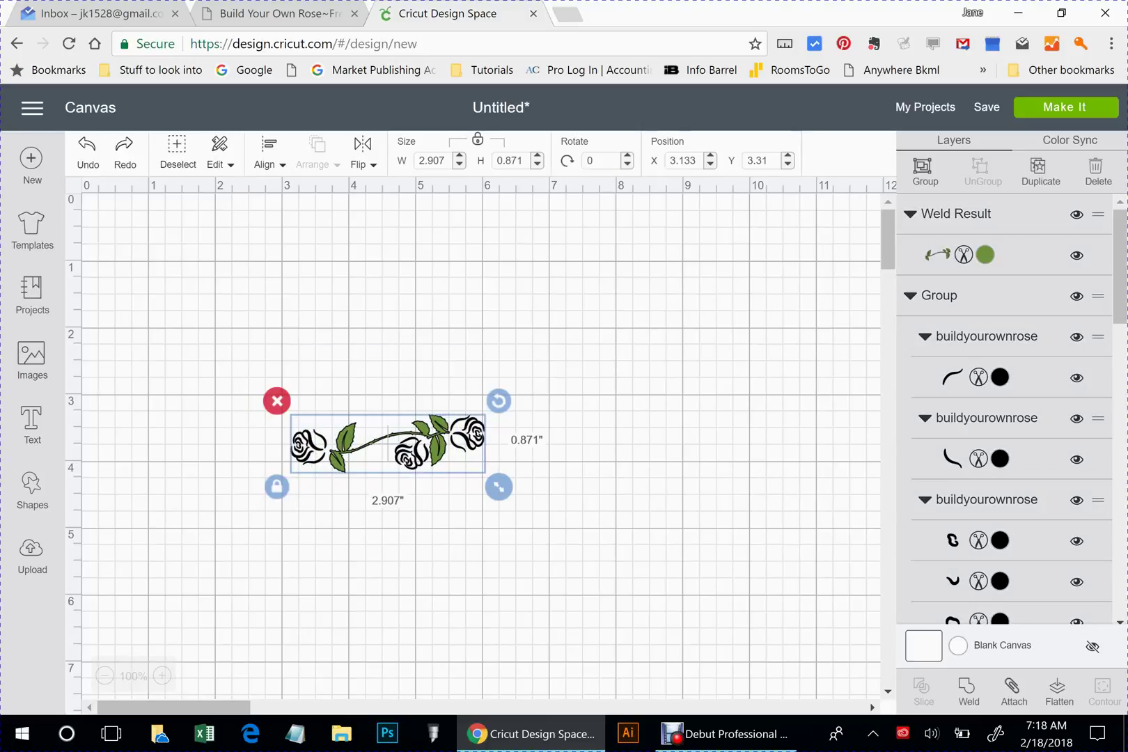
pyautogui.hotkey('ctrl', 'g')
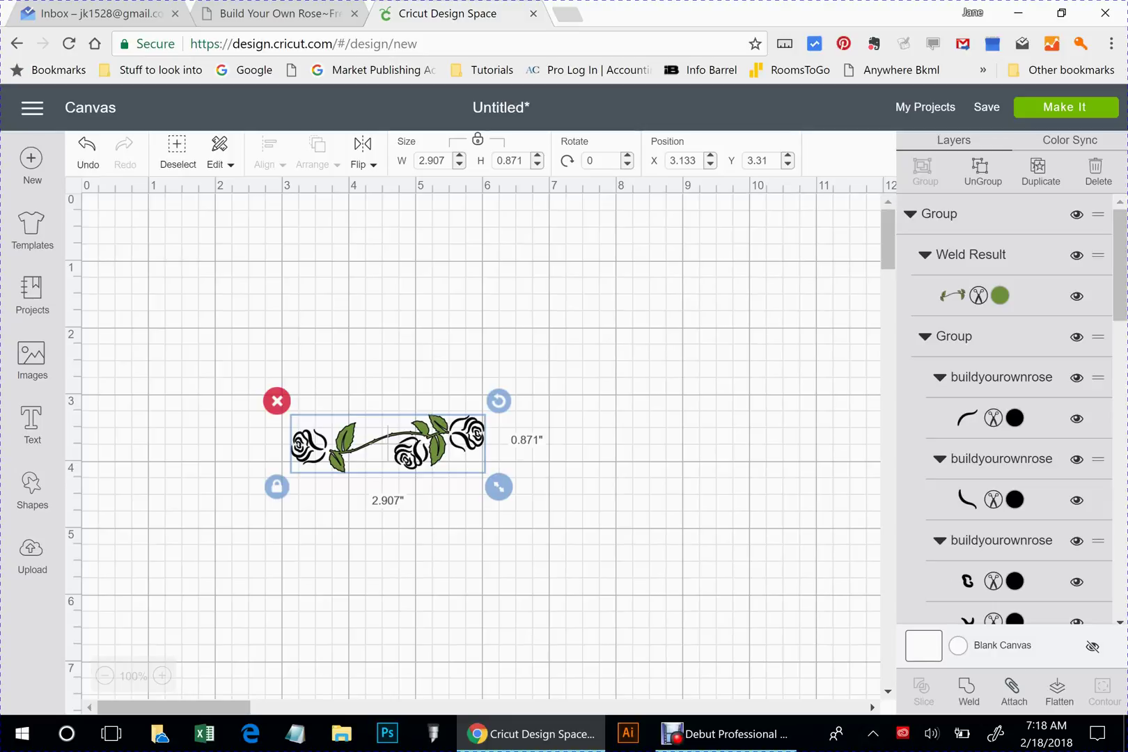
pyautogui.moveTo(388, 443); pyautogui.dragTo(249, 292)
pyautogui.moveTo(360, 332); pyautogui.dragTo(828, 475)
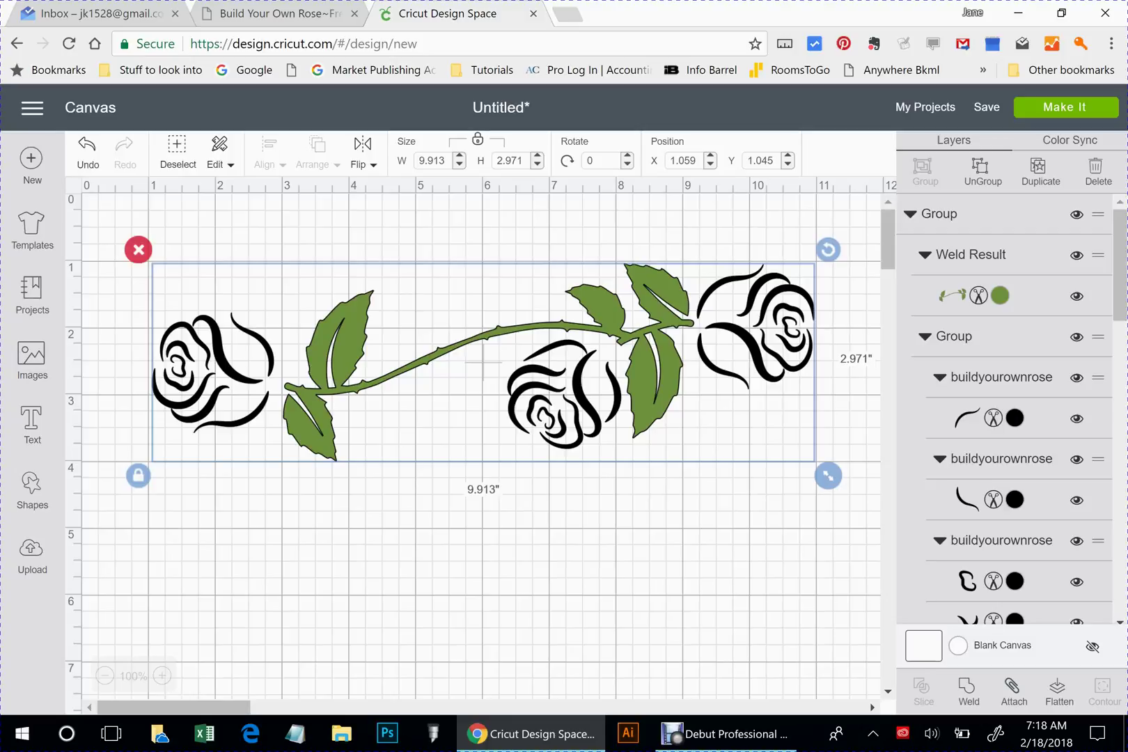
pyautogui.press('Escape')
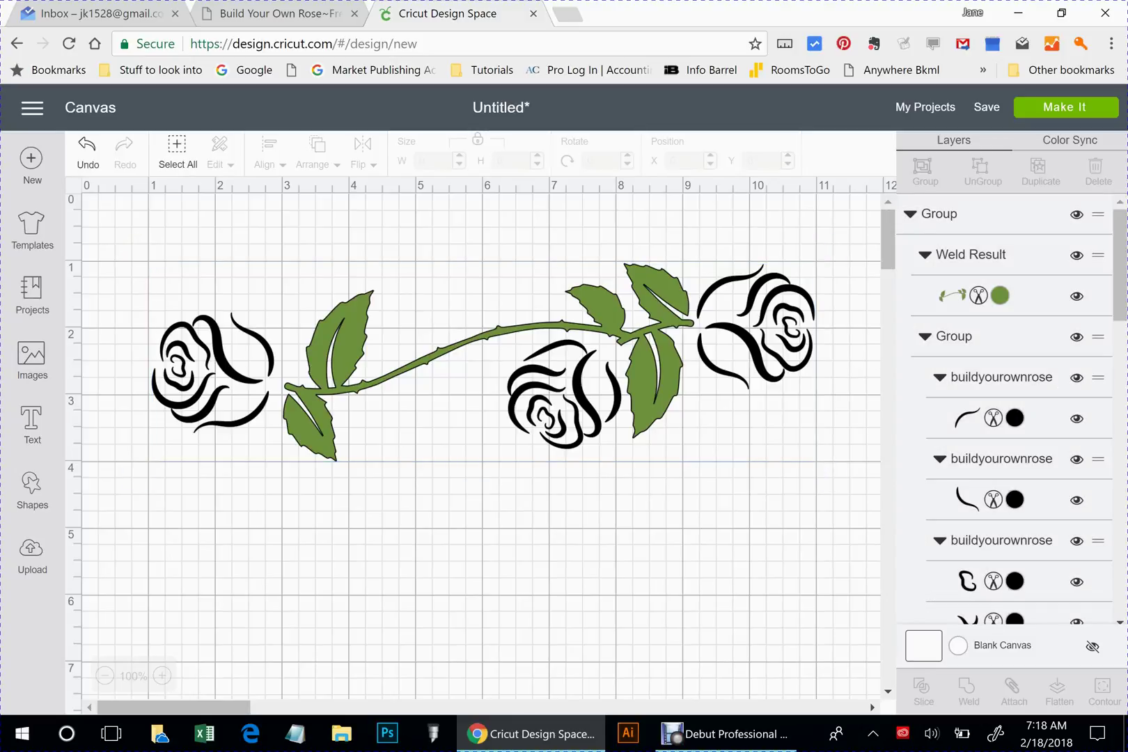
# Ungroup the enlarged rose arrangement into its stem and separate blooms
pyautogui.hotkey('ctrl', 'a')
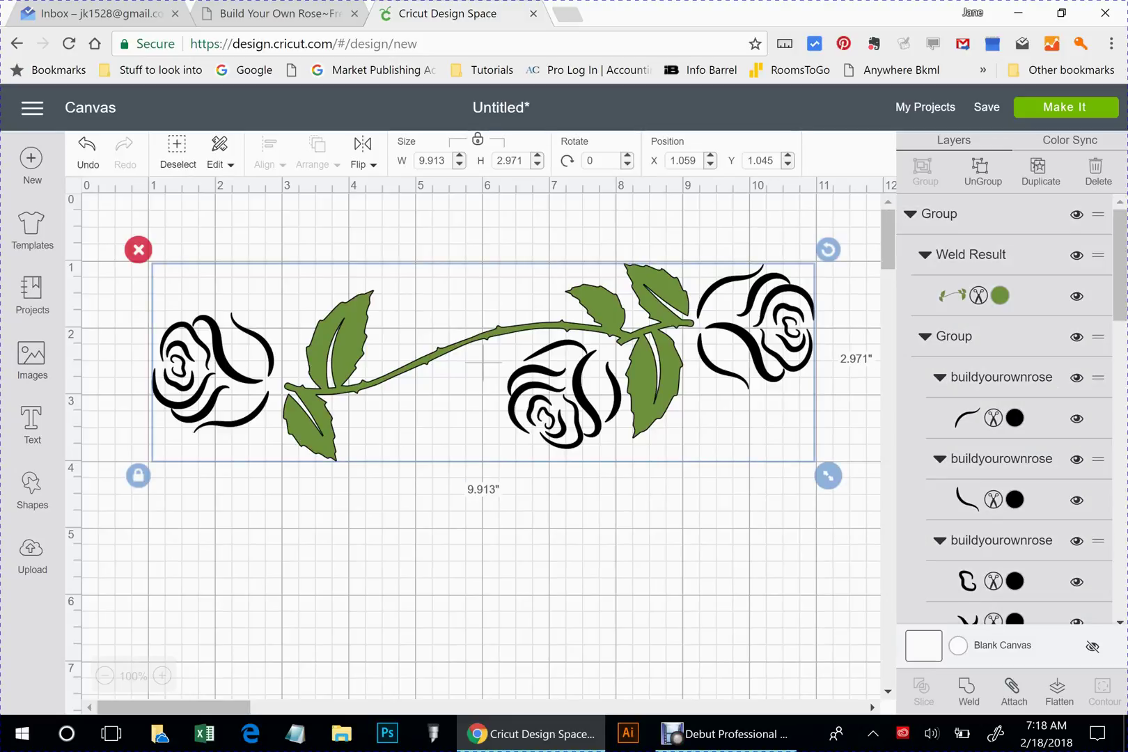
pyautogui.hotkey('ctrl', 'shift', 'g')
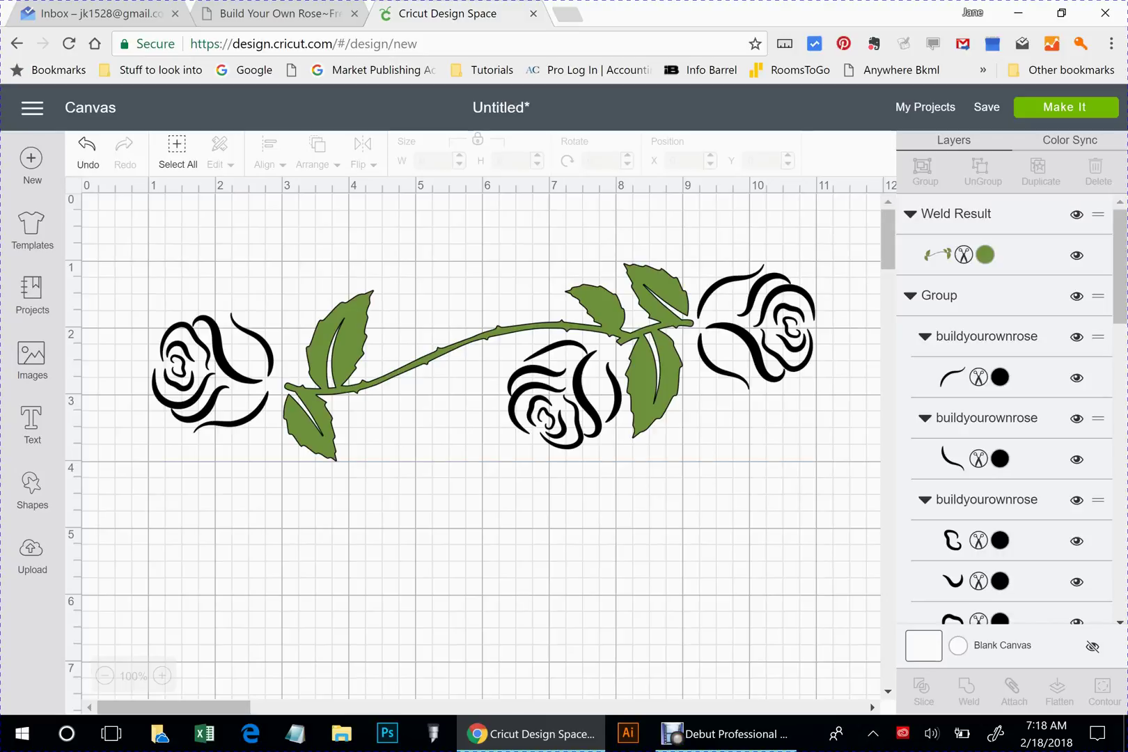
pyautogui.click(490, 363)
# Duplicate the bloom at the stem's right end, rotate the copy to about 320° and place it above the middle of the stem
pyautogui.click(757, 333)
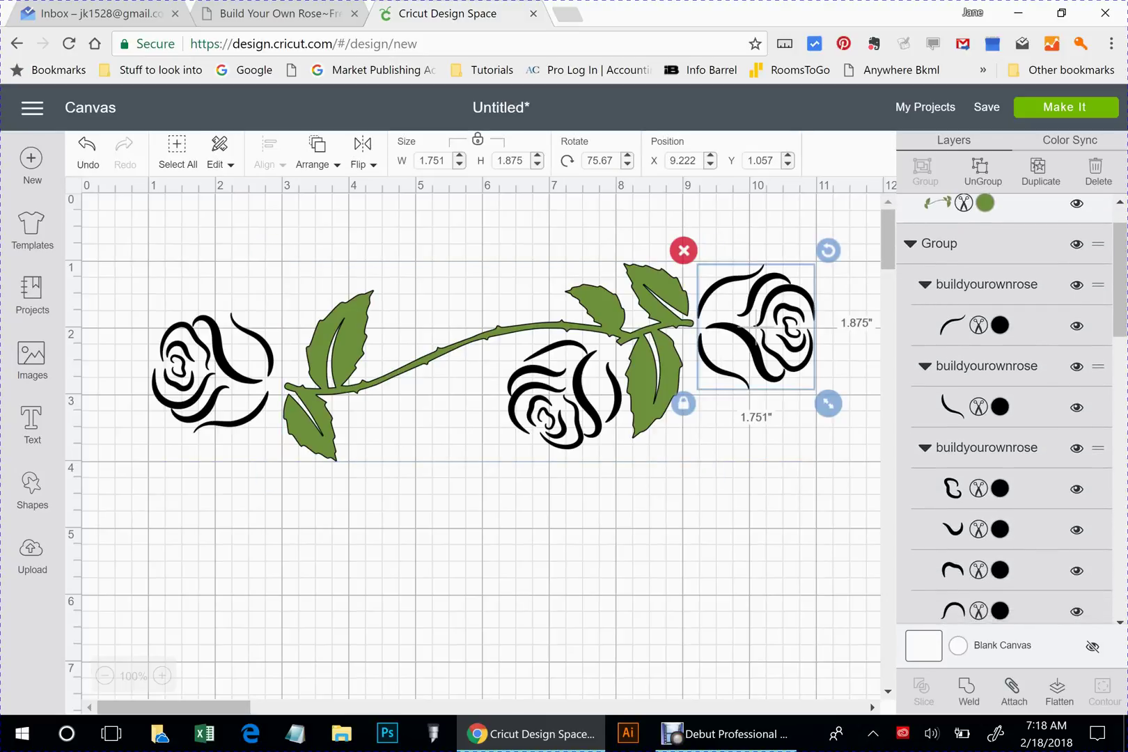
pyautogui.hotkey('ctrl', 'v')
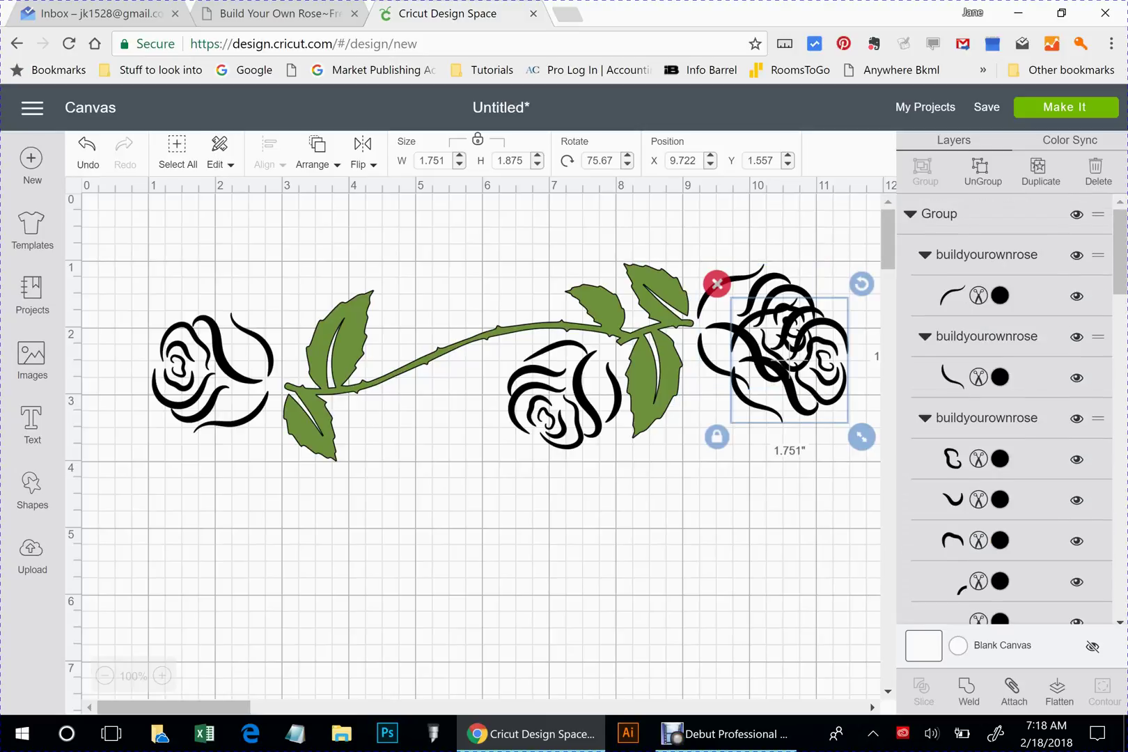
pyautogui.moveTo(790, 361); pyautogui.dragTo(528, 593)
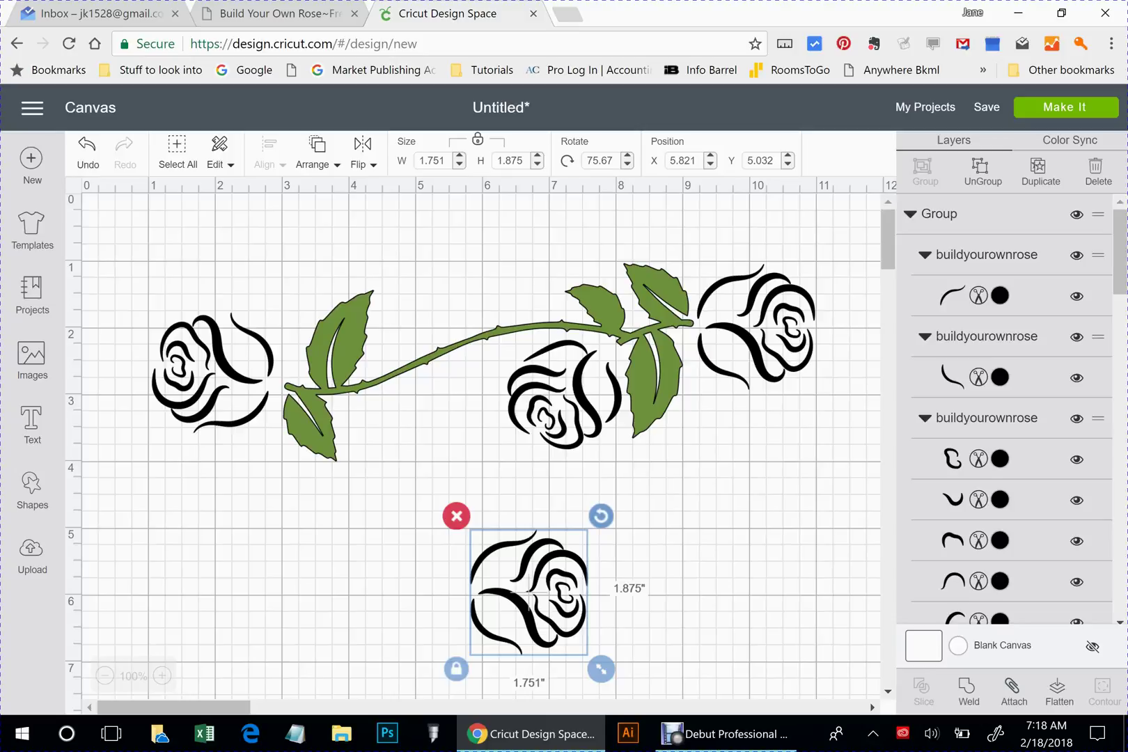
pyautogui.moveTo(601, 516); pyautogui.dragTo(427, 561)
pyautogui.moveTo(528, 592); pyautogui.dragTo(442, 282)
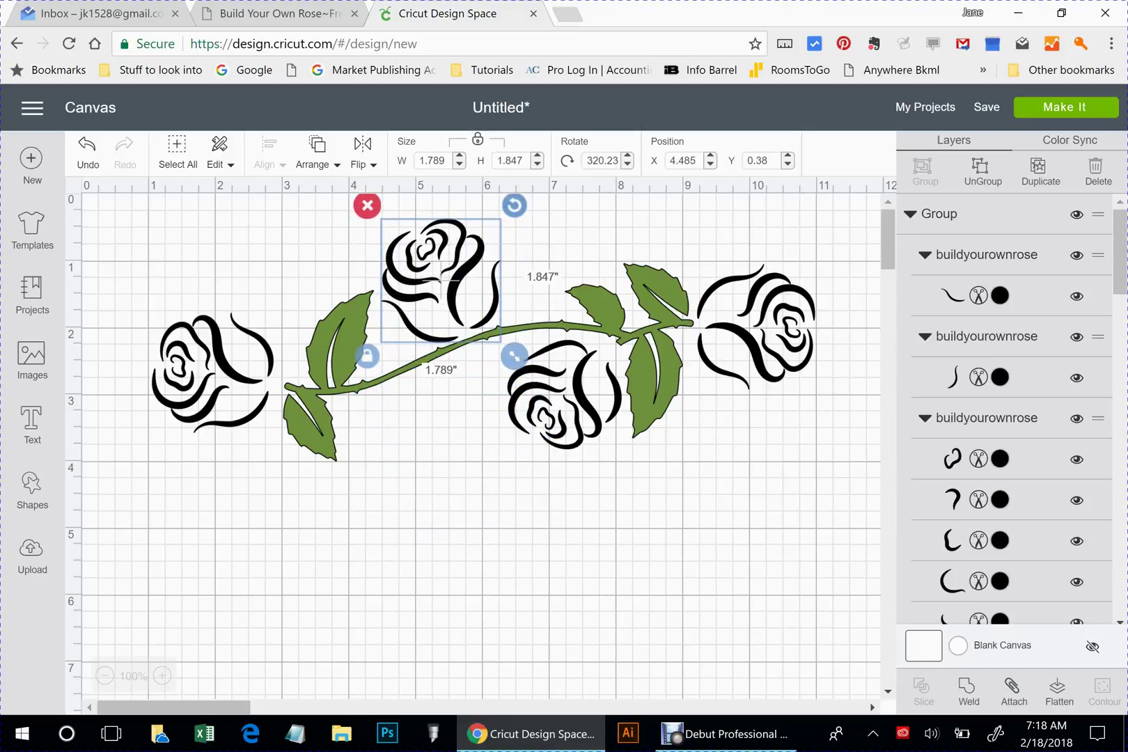
# Rotate the copied bloom to about 302°, shrink it to about 1.28 in wide and lower it onto the stem
pyautogui.moveTo(514, 204); pyautogui.dragTo(486, 193)
pyautogui.click(491, 327)
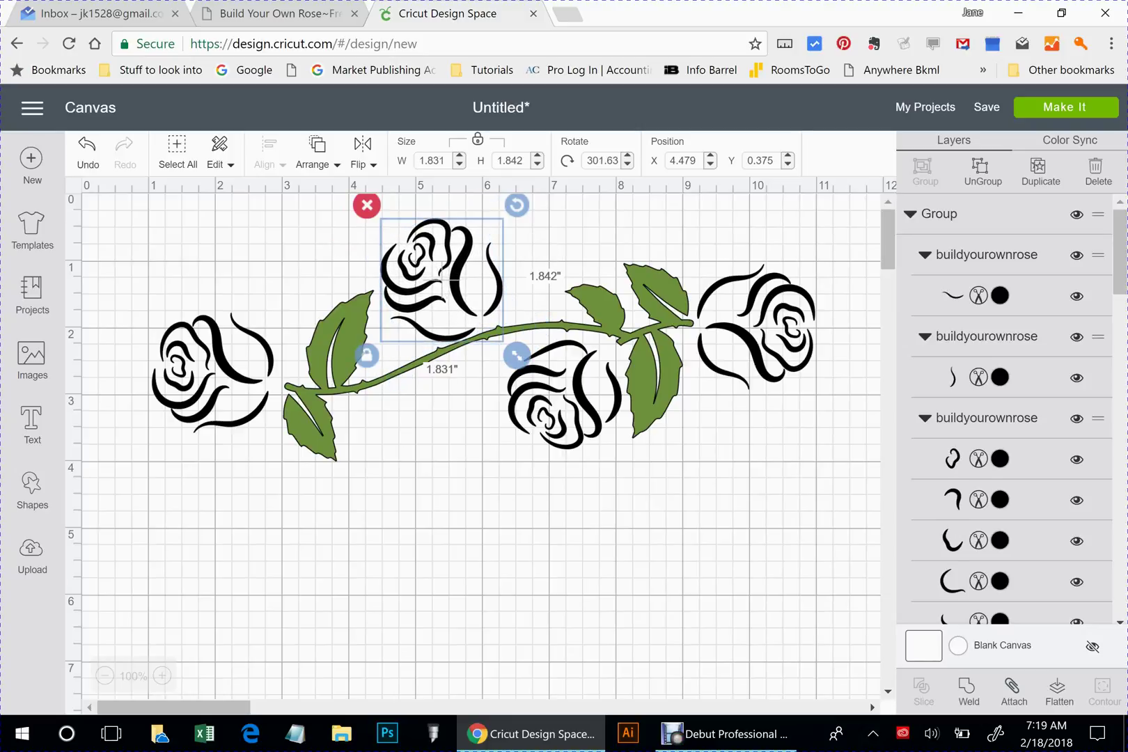
pyautogui.moveTo(516, 355); pyautogui.dragTo(479, 317)
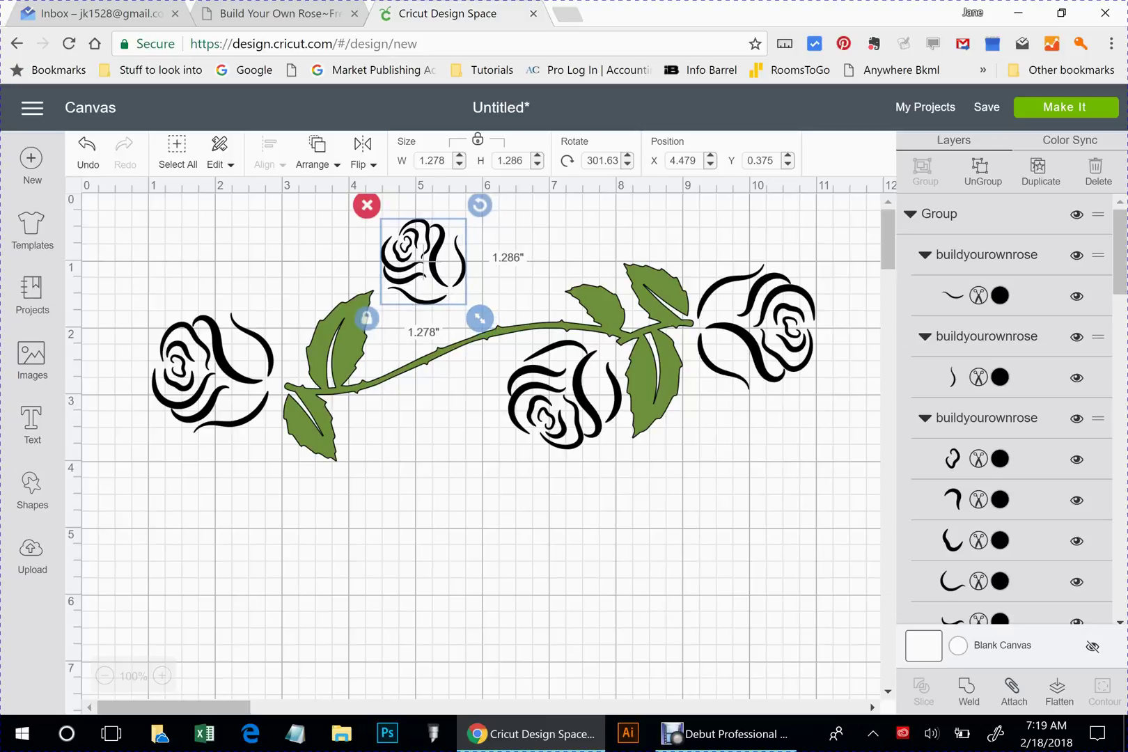
pyautogui.moveTo(424, 261); pyautogui.dragTo(468, 287)
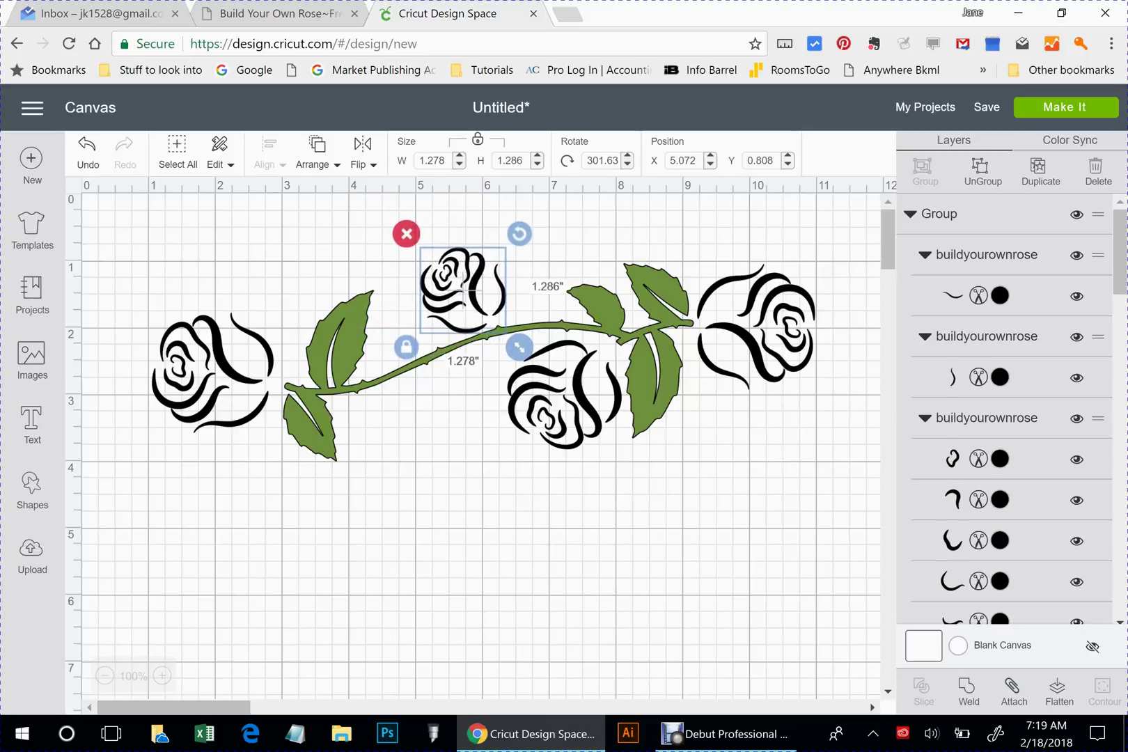
# Rotate the small bloom to about 313° and nudge it slightly up and to the right against the stem
pyautogui.press('Escape')
pyautogui.click(466, 288)
pyautogui.press('Escape')
pyautogui.click(465, 288)
pyautogui.press('Escape')
pyautogui.click(465, 288)
pyautogui.click(463, 286)
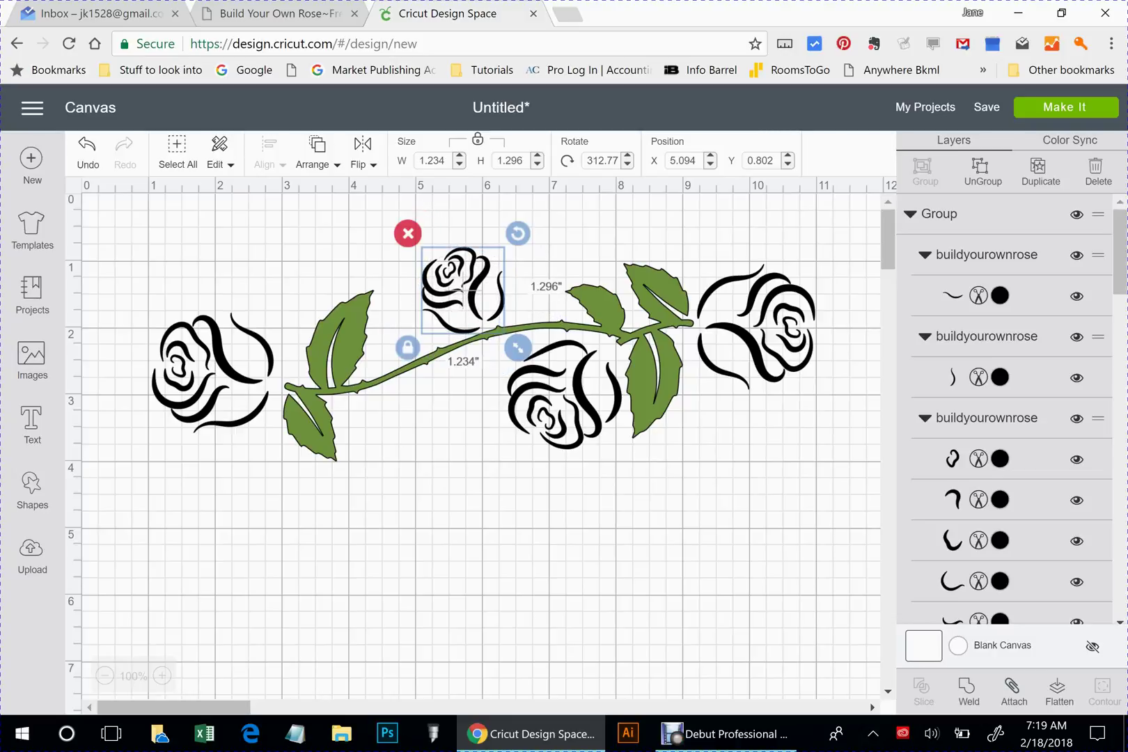
pyautogui.moveTo(465, 291)
pyautogui.mouseDown()
pyautogui.moveTo(473, 297)
pyautogui.moveTo(471, 287)
pyautogui.mouseUp()
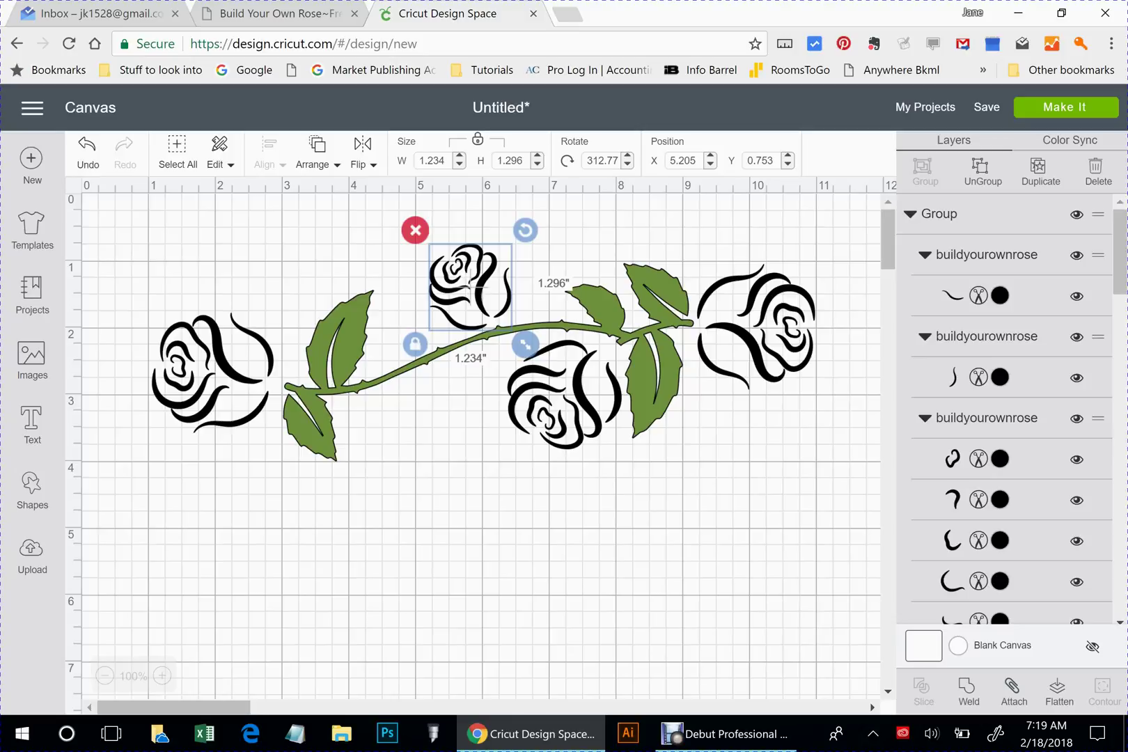
pyautogui.press('Escape')
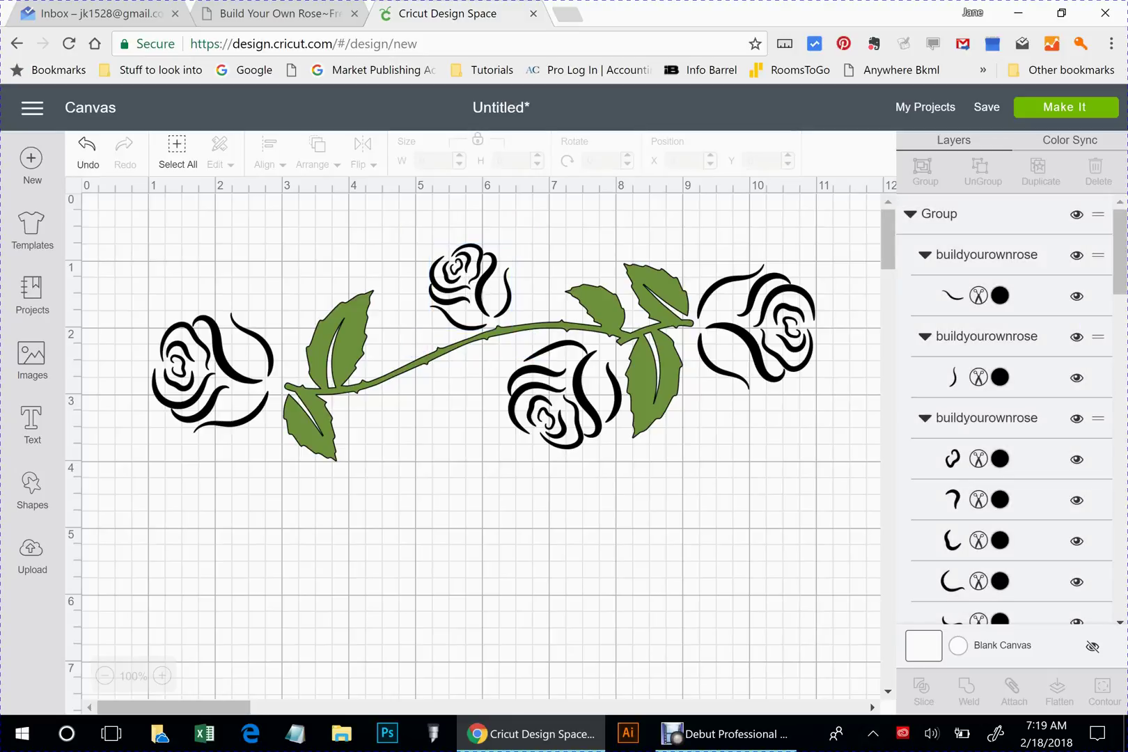
# Move the small bloom from the middle of the stem to just above the large bloom at the stem's left end
pyautogui.click(471, 284)
pyautogui.moveTo(471, 284); pyautogui.dragTo(283, 292)
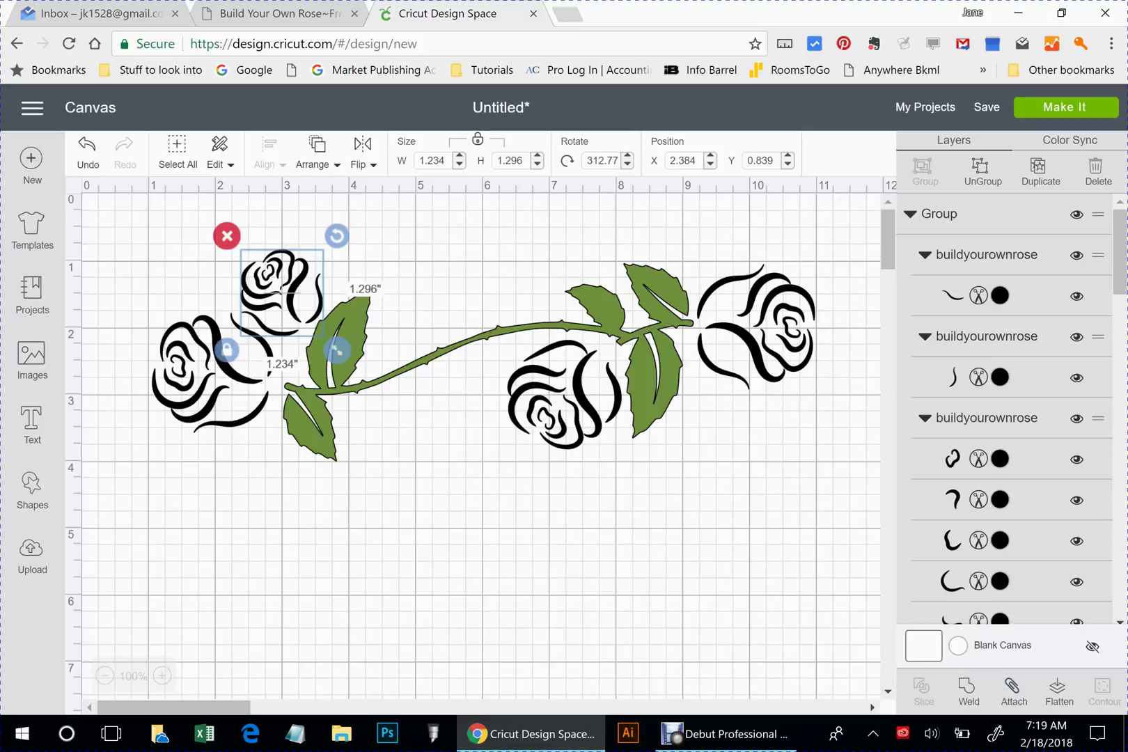
# Try attaching all the blooms and the green stem together as one piece, and undo the attachment
pyautogui.keyDown('shift'); pyautogui.click(198, 417); pyautogui.keyUp('shift')
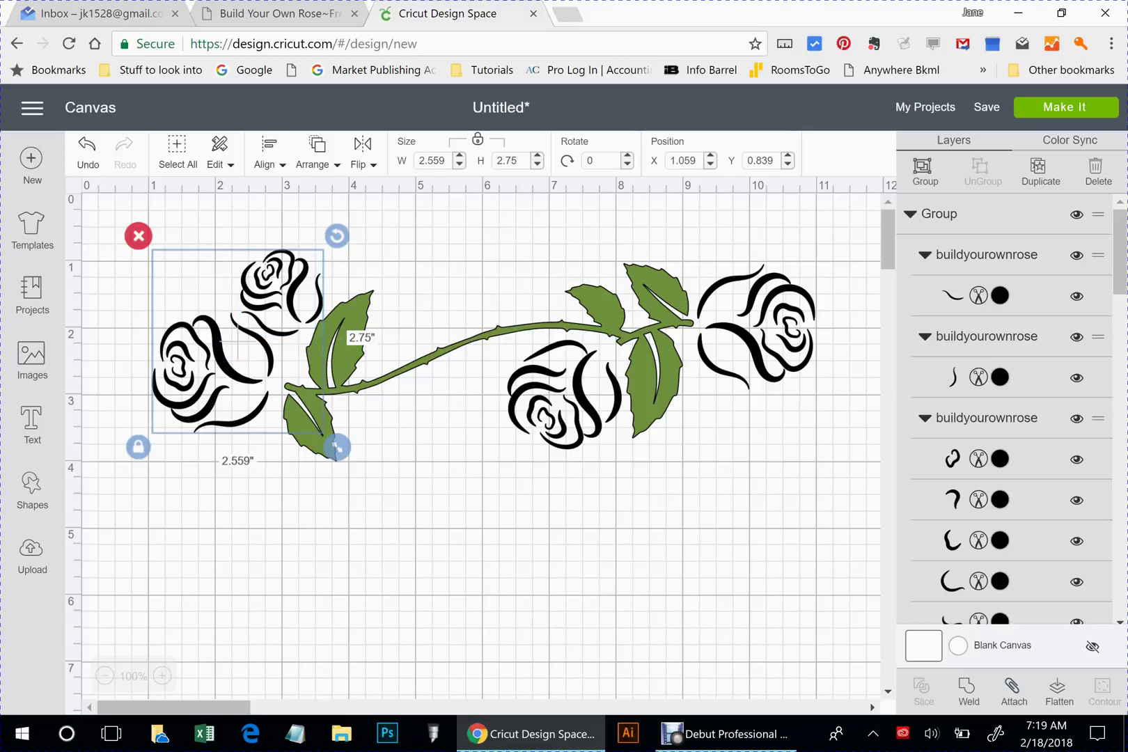
pyautogui.keyDown('shift'); pyautogui.click(807, 352); pyautogui.keyUp('shift')
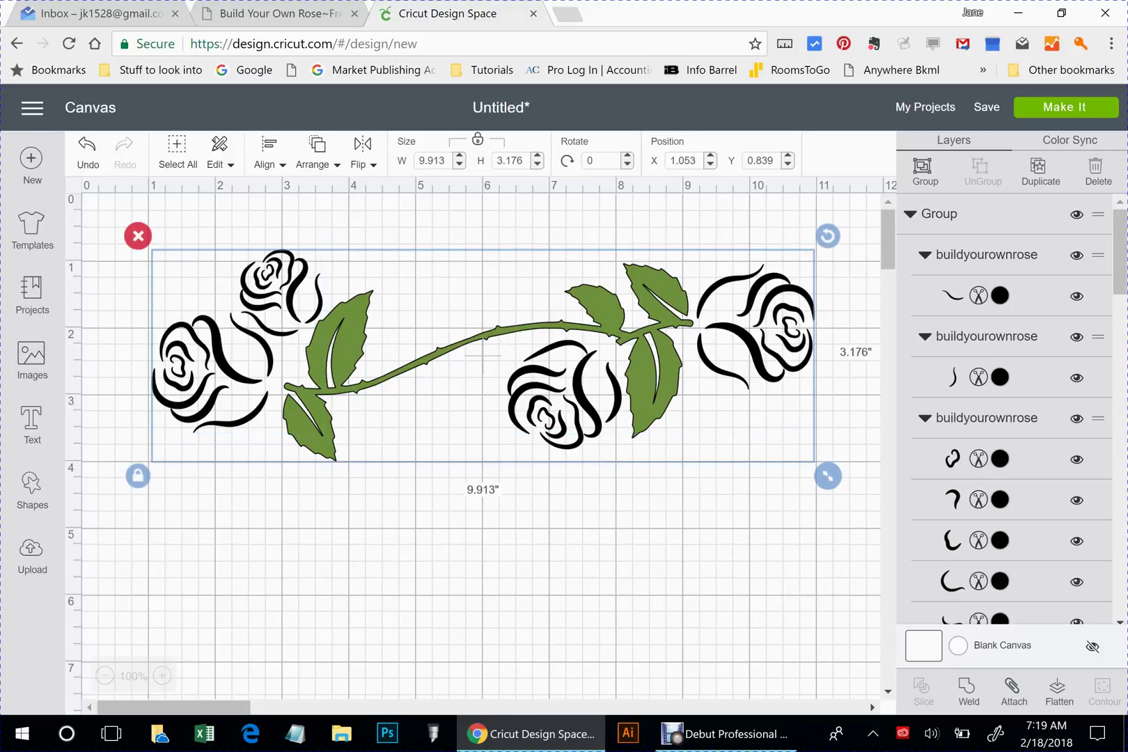
pyautogui.click(1013, 691)
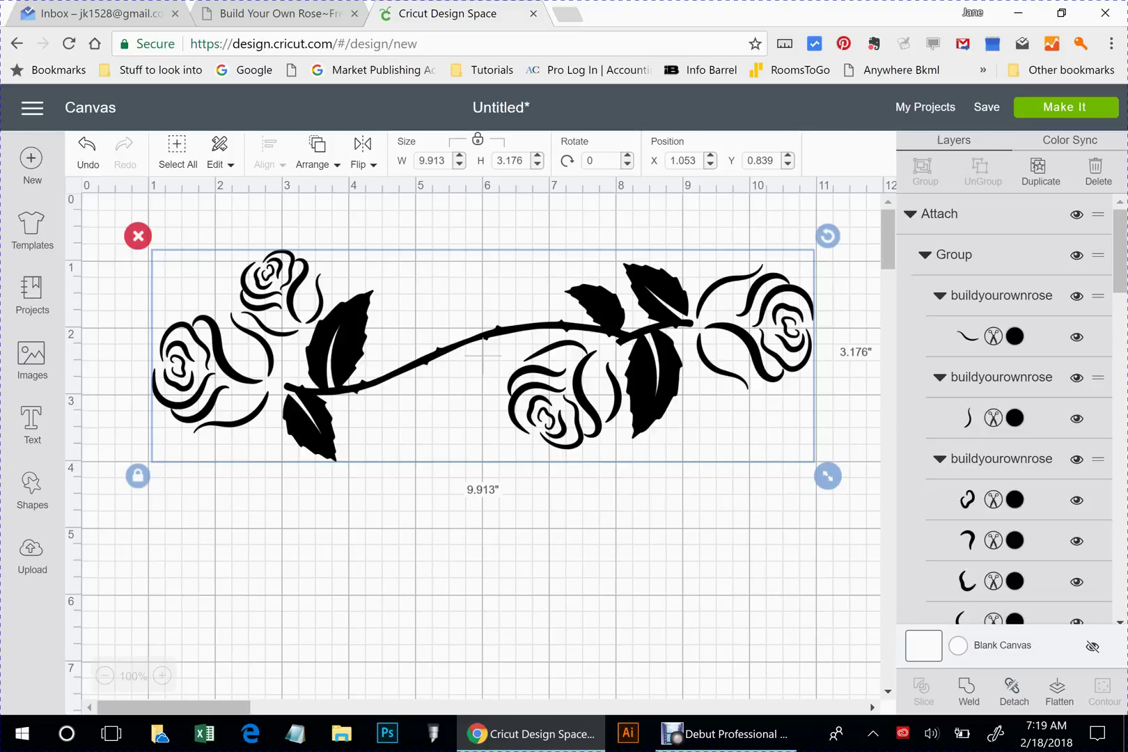
pyautogui.hotkey('ctrl', 'z')
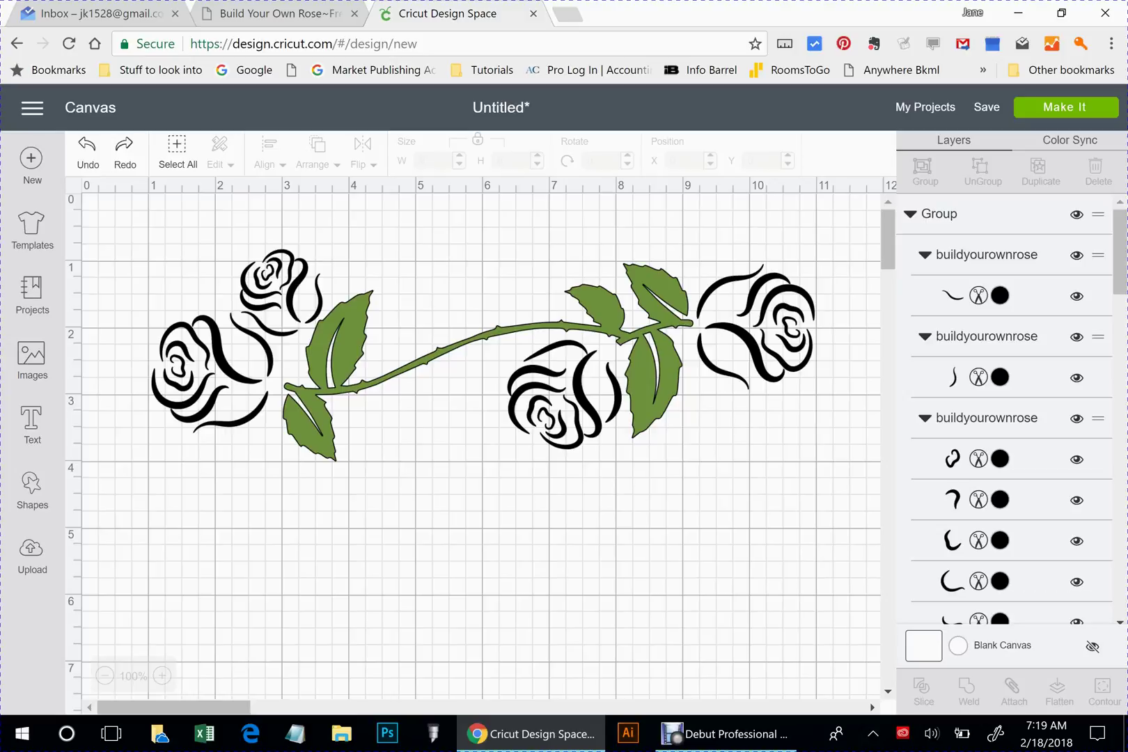
# Hide the welded green stem and attach the four black blooms together in their current positions
pyautogui.click(348, 348)
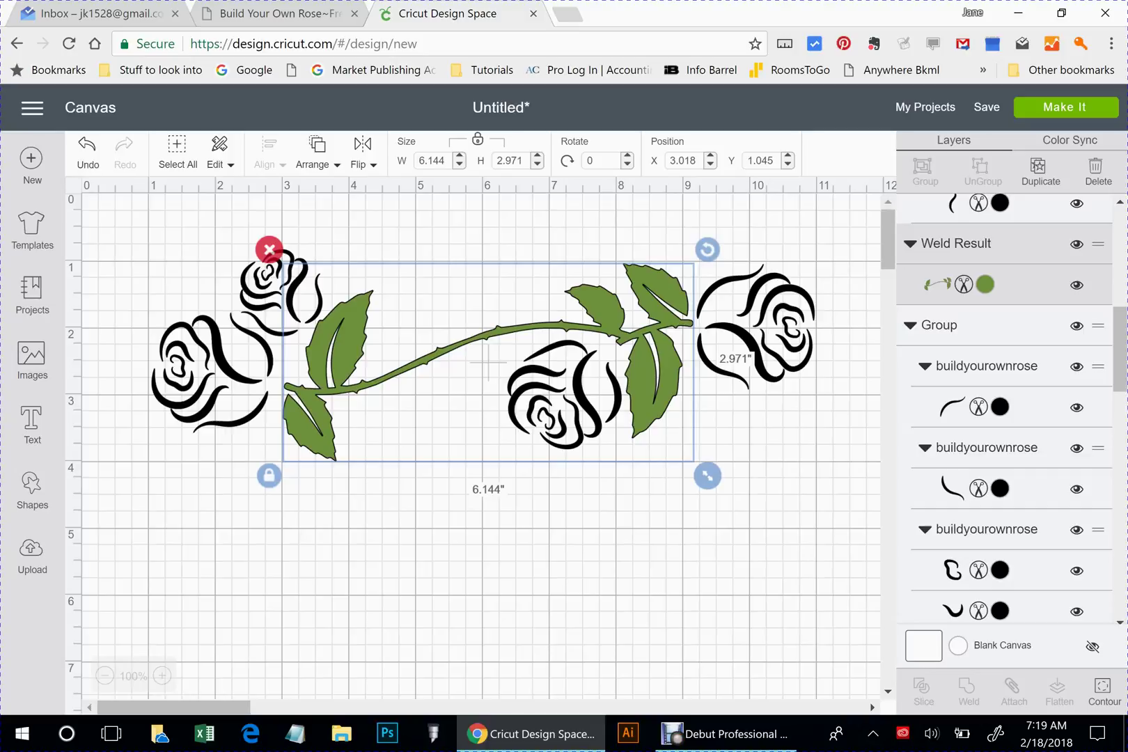
pyautogui.click(1076, 244)
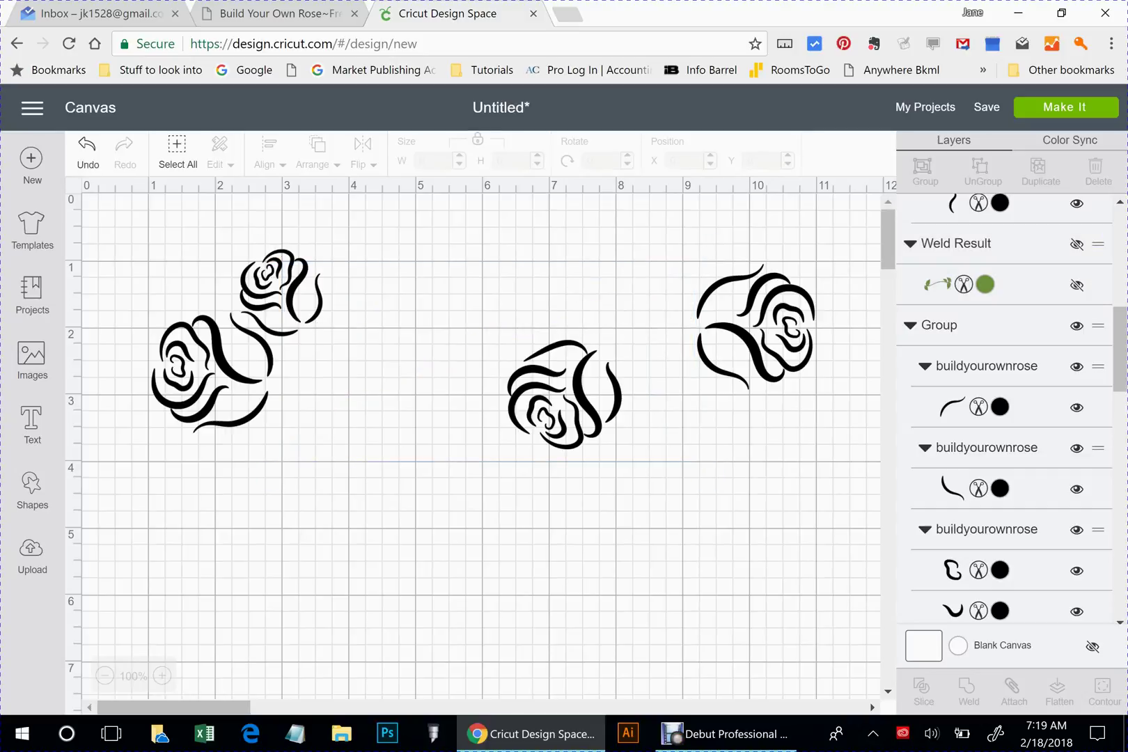
pyautogui.moveTo(115, 223); pyautogui.dragTo(818, 463)
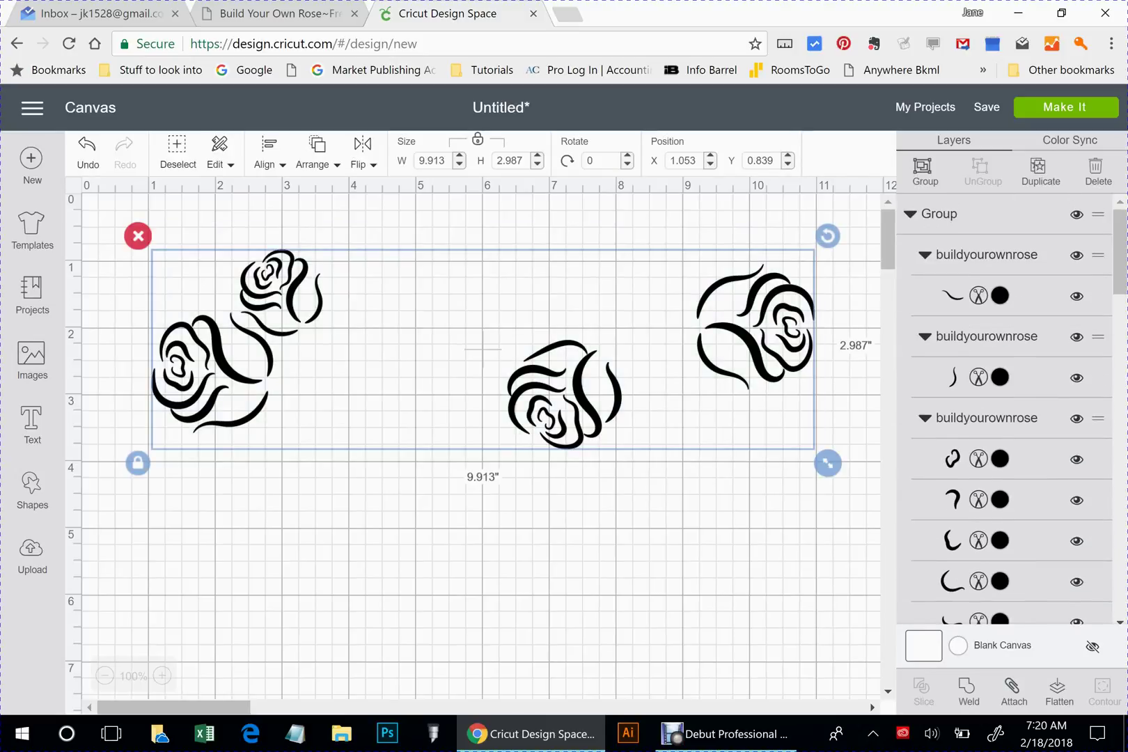
pyautogui.click(1014, 693)
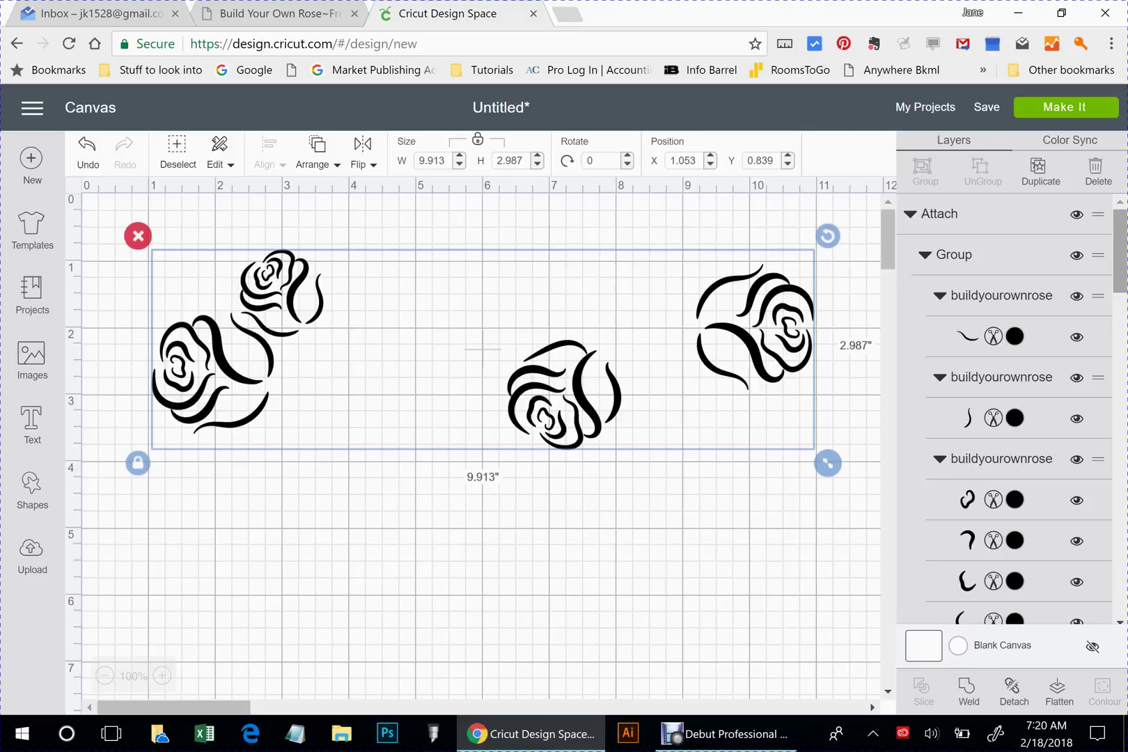
# Make the hidden green stem weld visible again on the canvas
pyautogui.scroll(-10, 1005, 411)
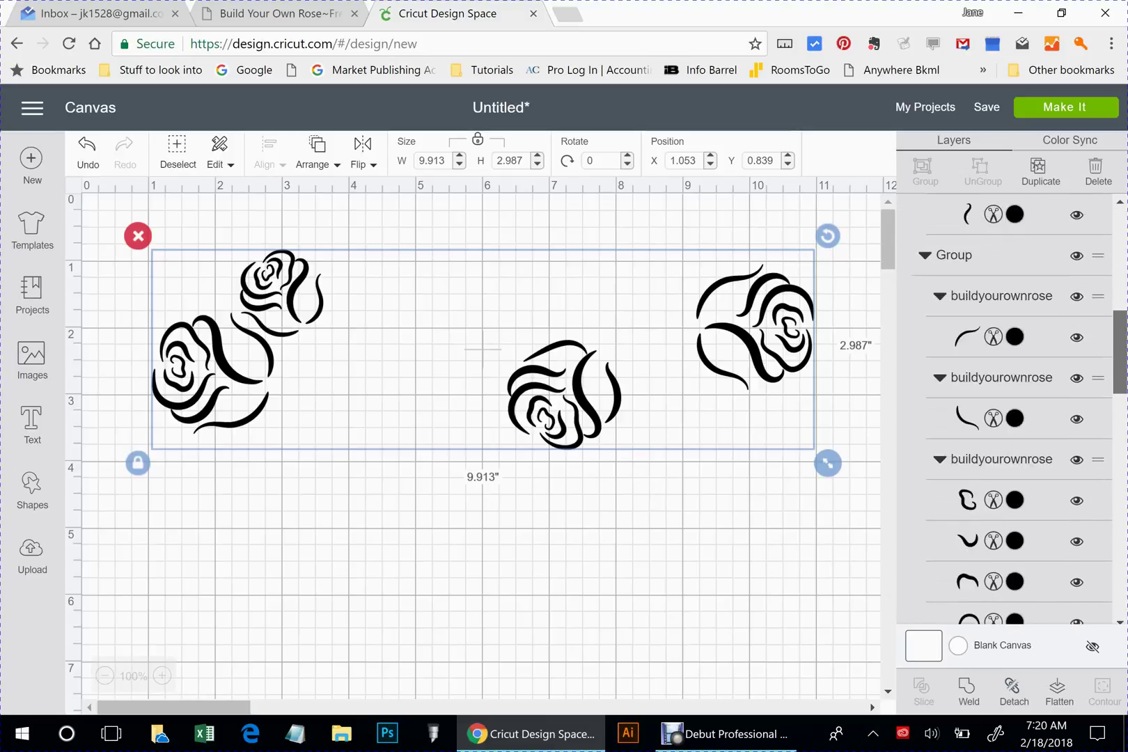
pyautogui.scroll(-10, 1005, 411)
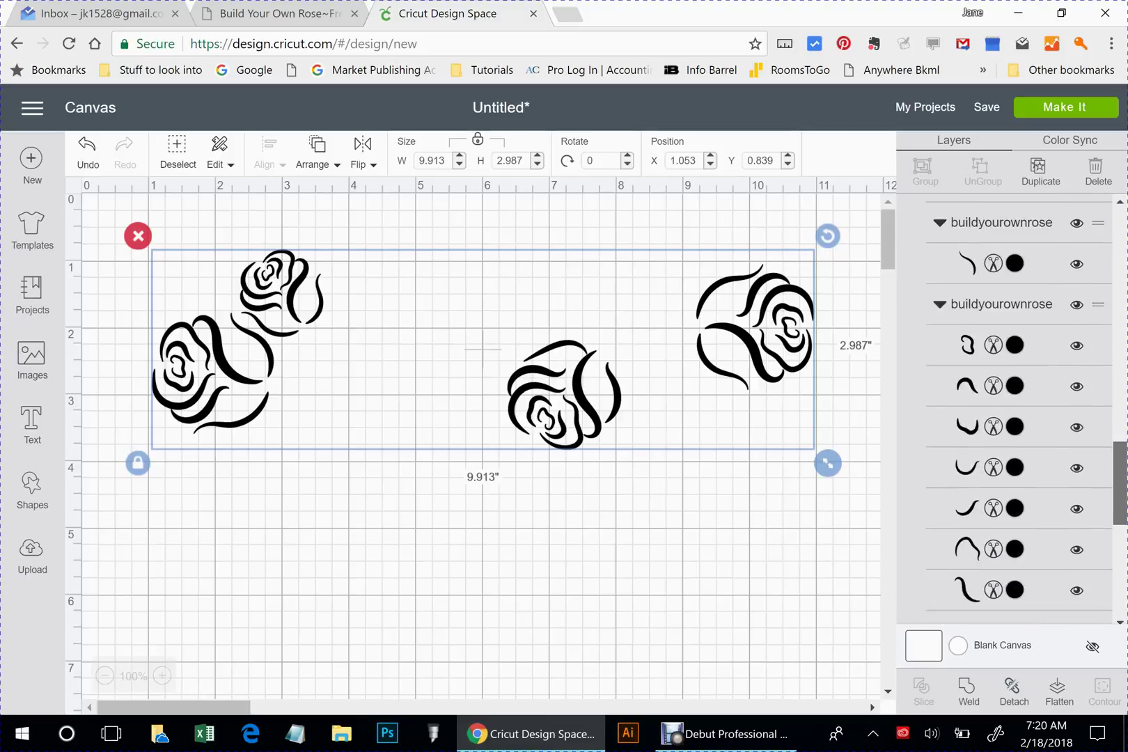
pyautogui.scroll(-10, 1004, 411)
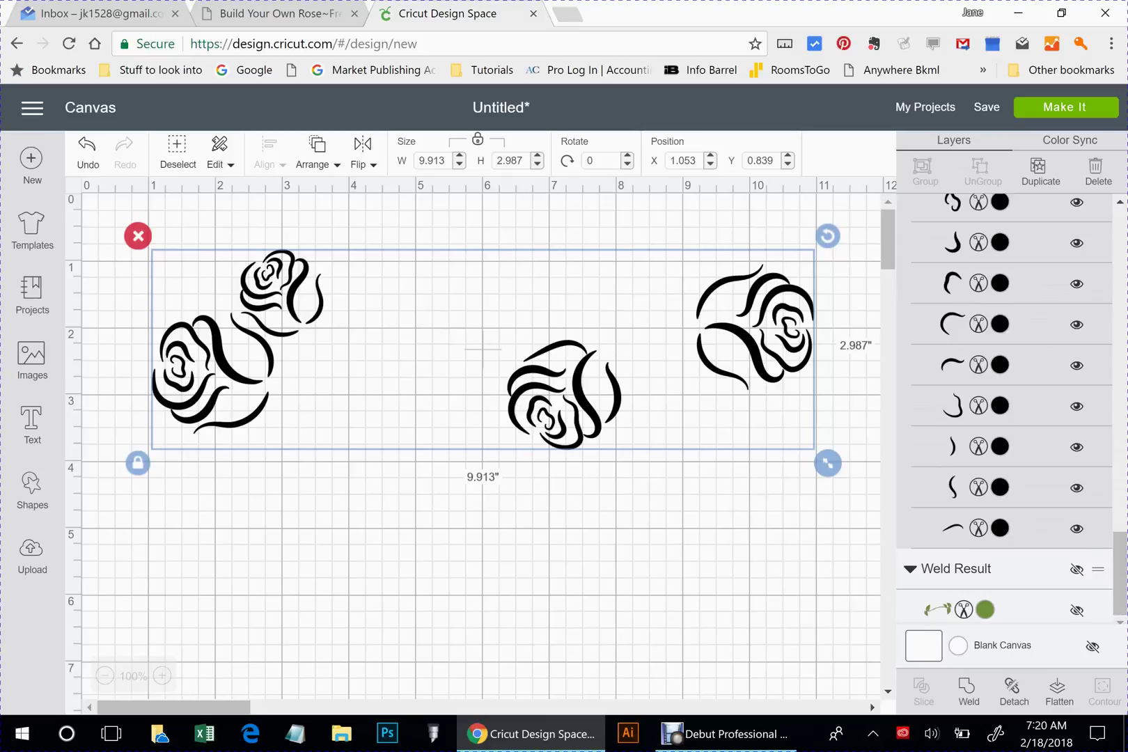
pyautogui.click(1077, 569)
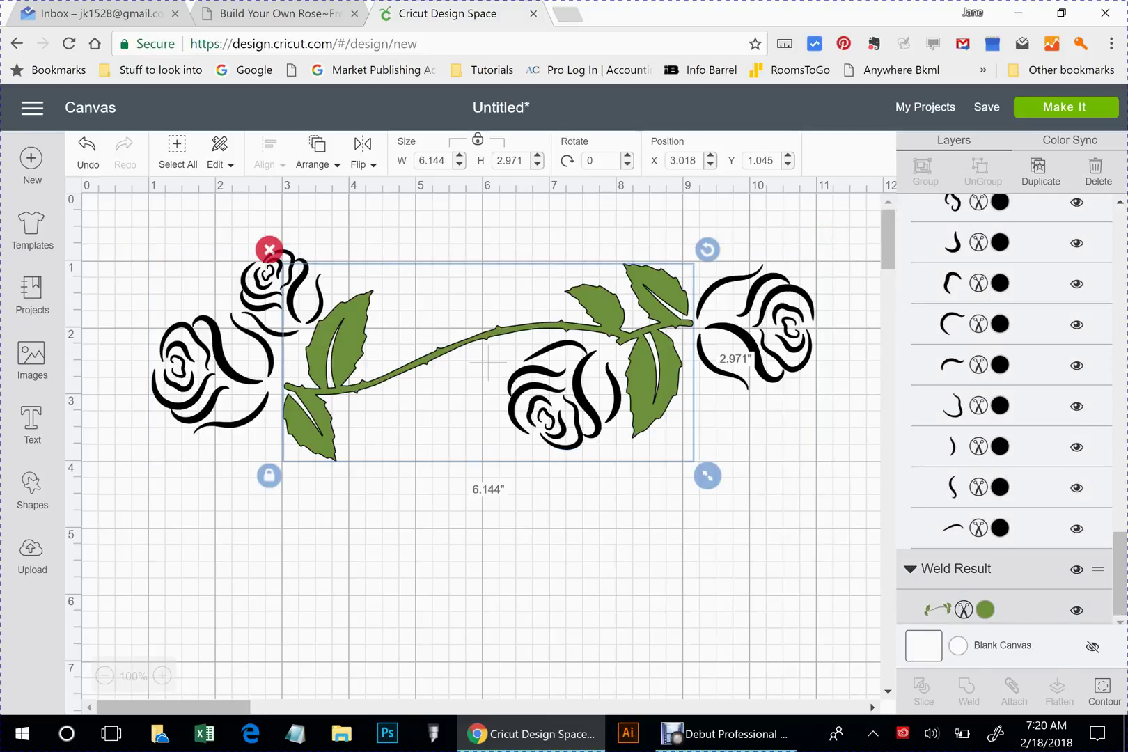
# Preview the project's cut mats, check the green stem mat and the black blooms mat, and return to the canvas
pyautogui.press('Escape')
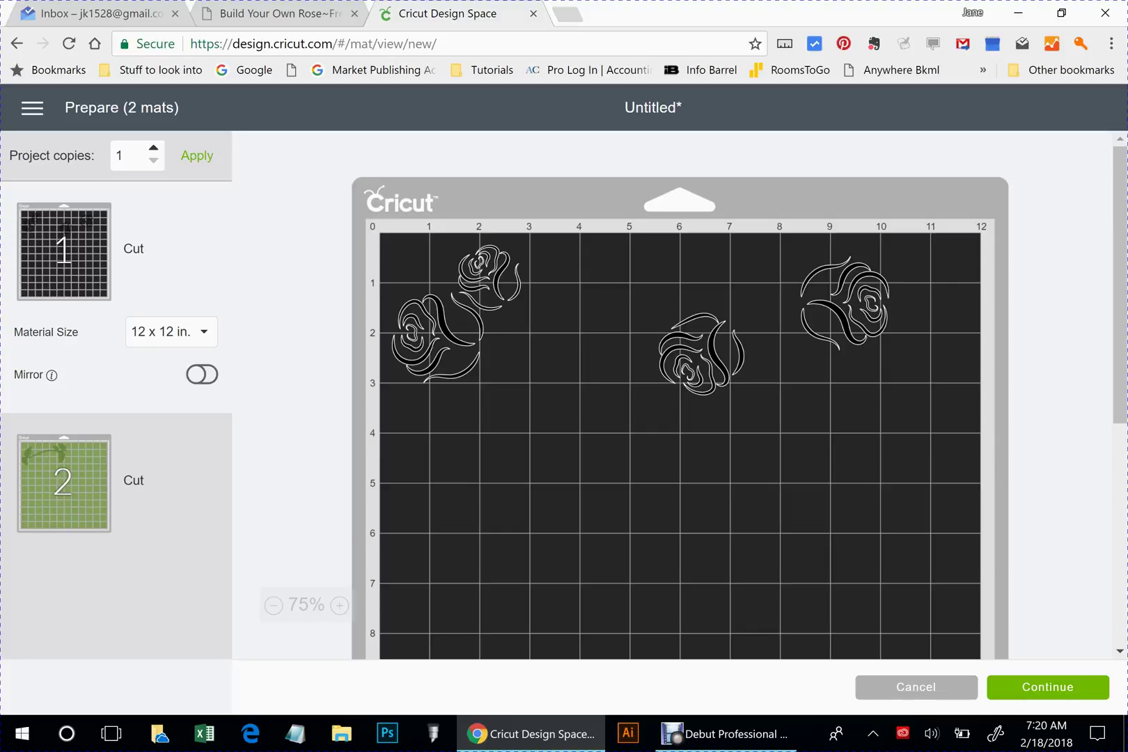
pyautogui.click(64, 483)
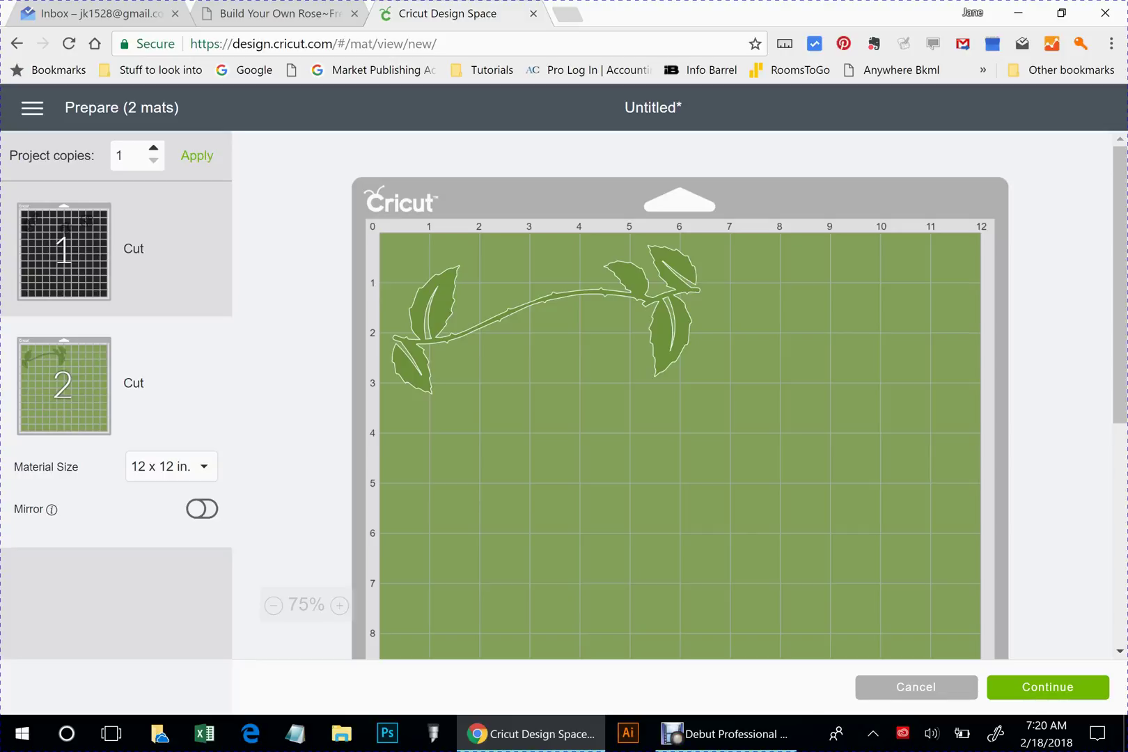
pyautogui.click(63, 251)
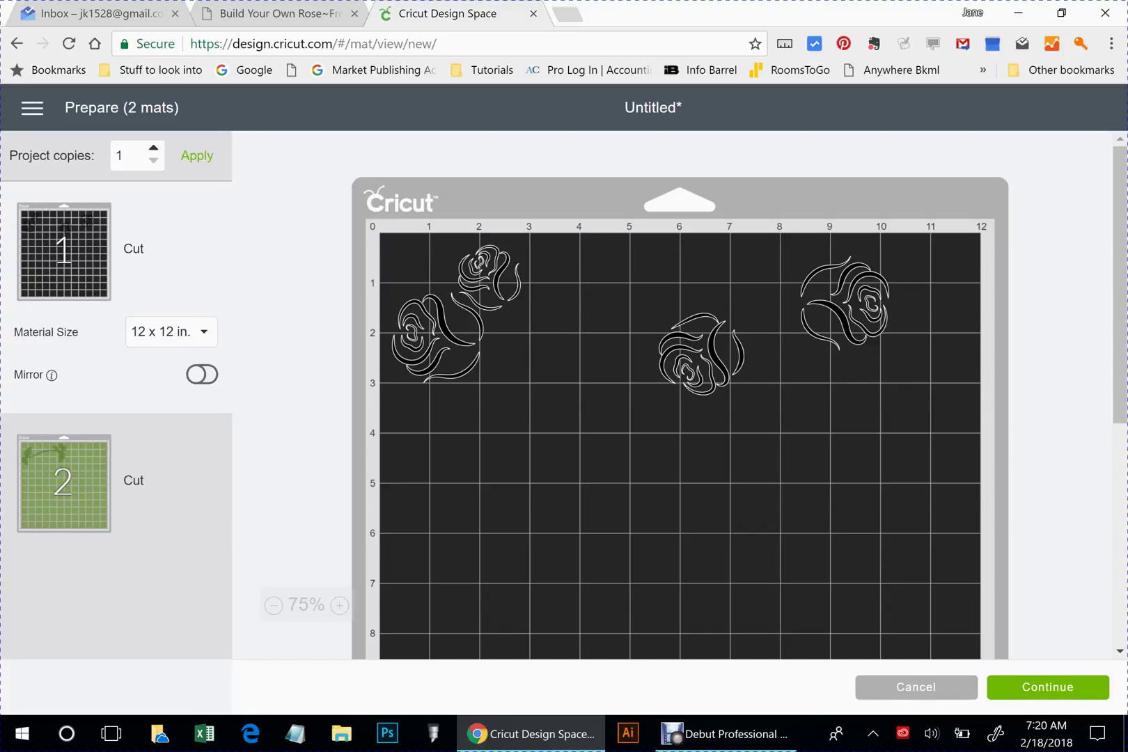
pyautogui.hotkey('alt', 'Left')
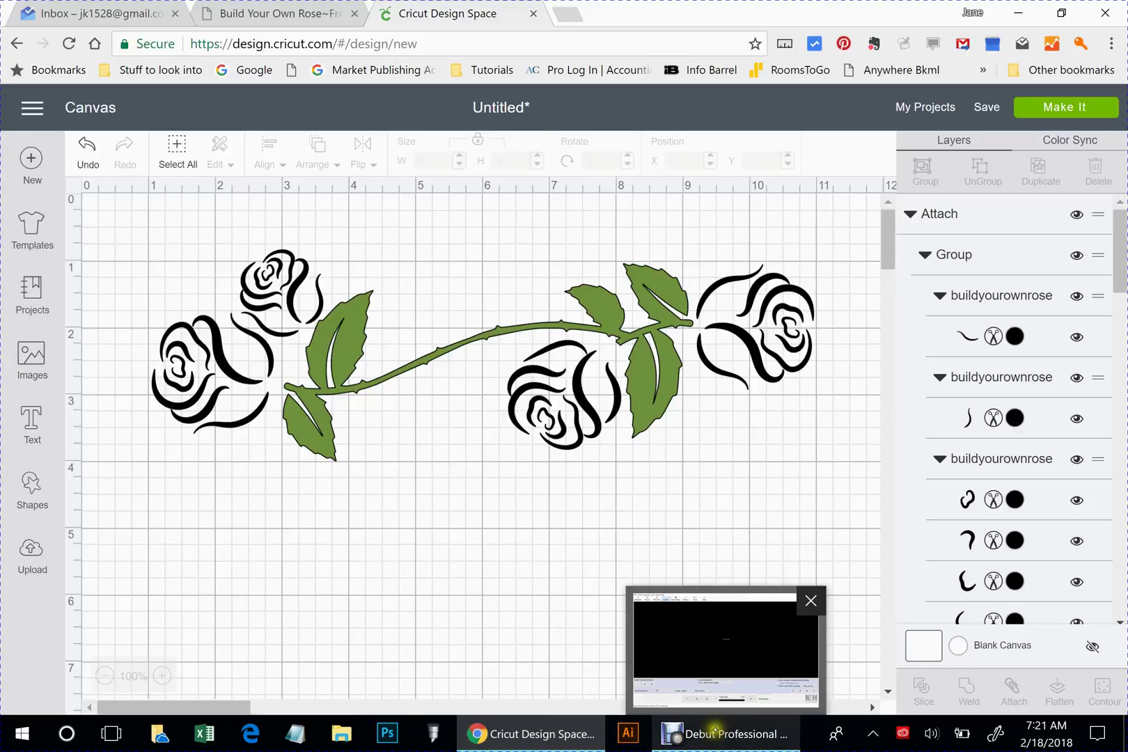
pyautogui.click(717, 734)
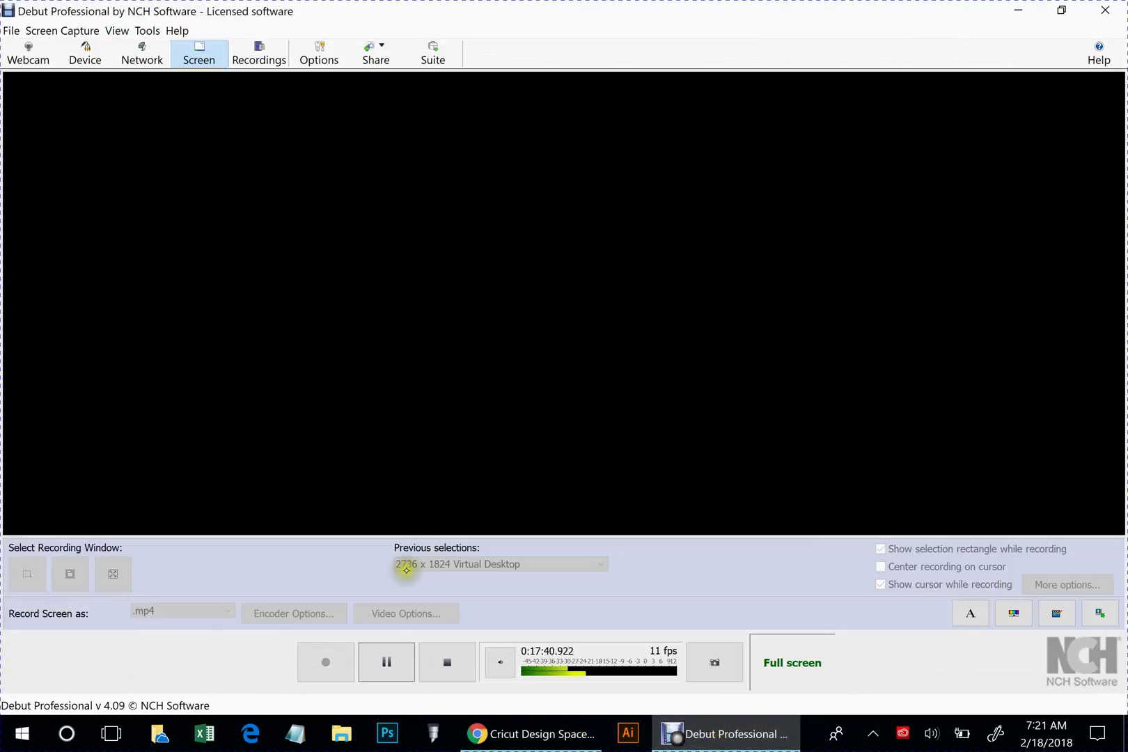